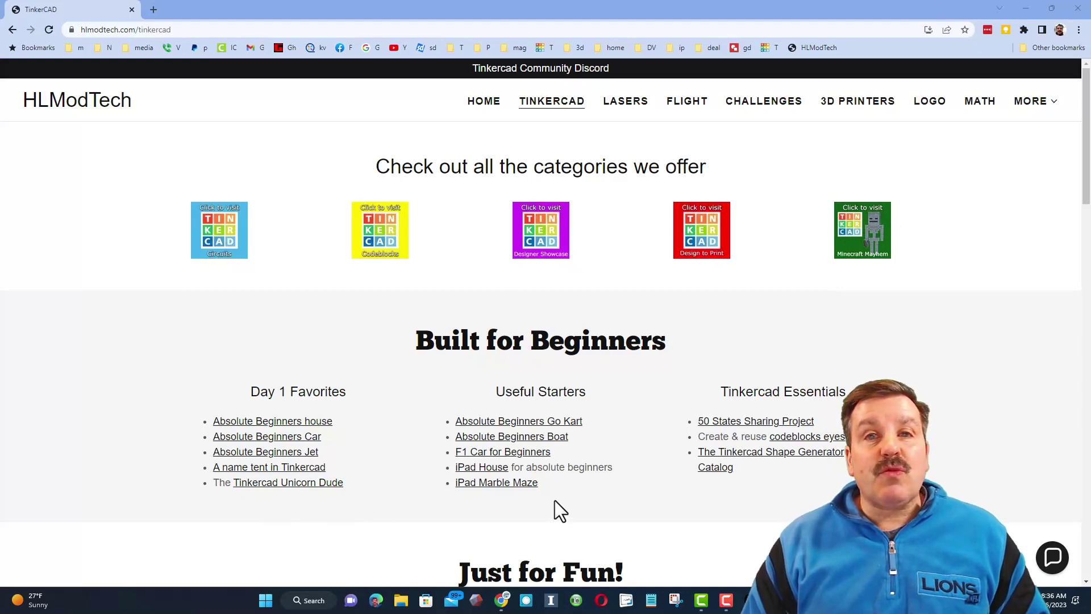
Open the HLModTech website's Contact Us chat and close it again.
{"action": "left_click", "coordinate": [1049, 556]}
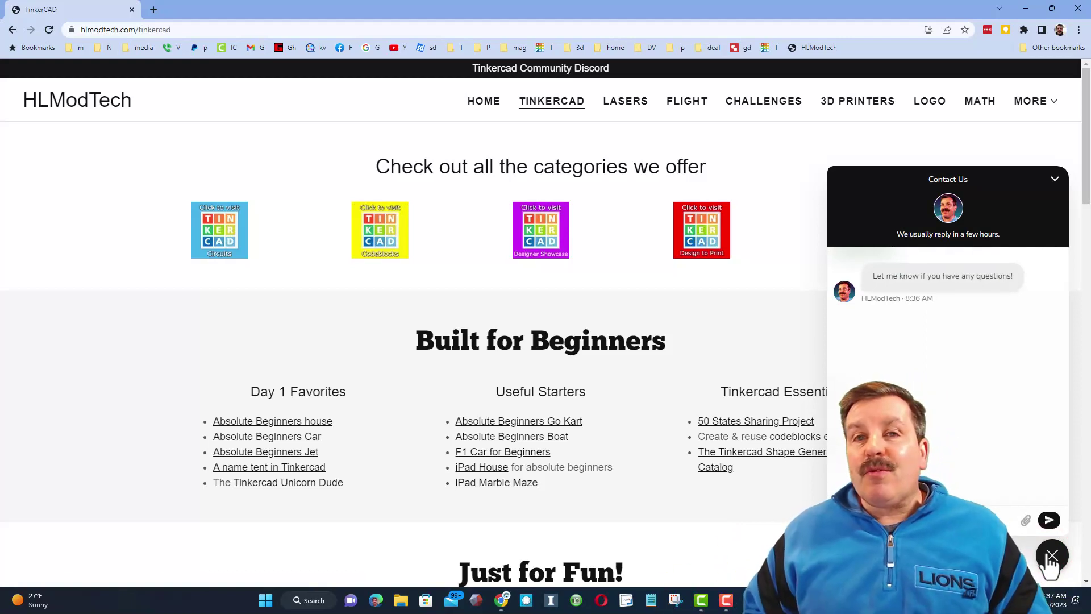
{"action": "left_click", "coordinate": [1052, 555]}
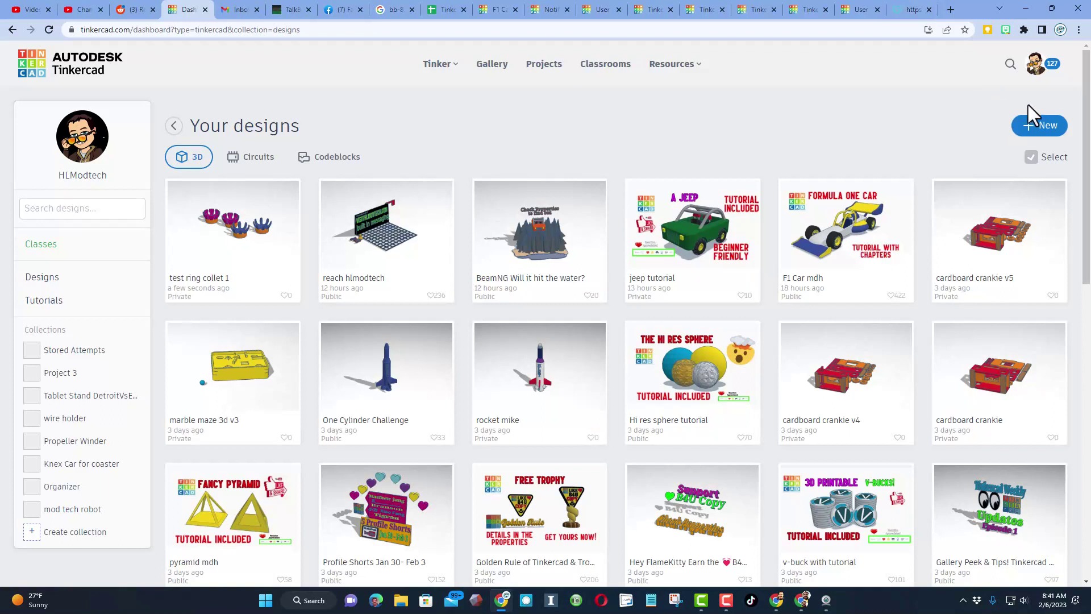
Glance at the New design options, then open 'test ring collet 1' in the 3D editor.
{"action": "left_click", "coordinate": [1025, 123]}
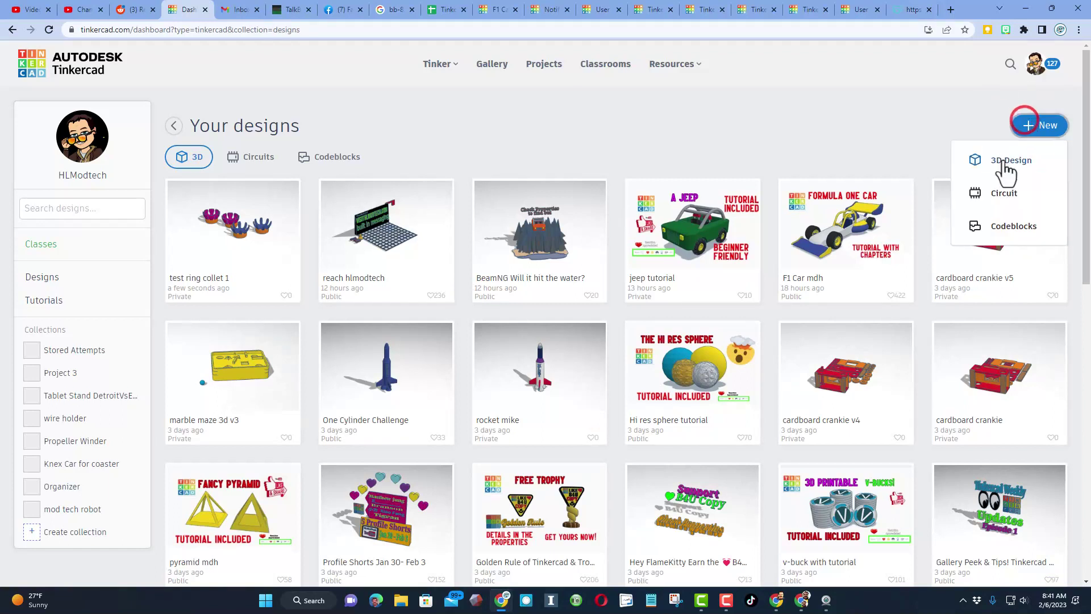
{"action": "left_click", "coordinate": [878, 150]}
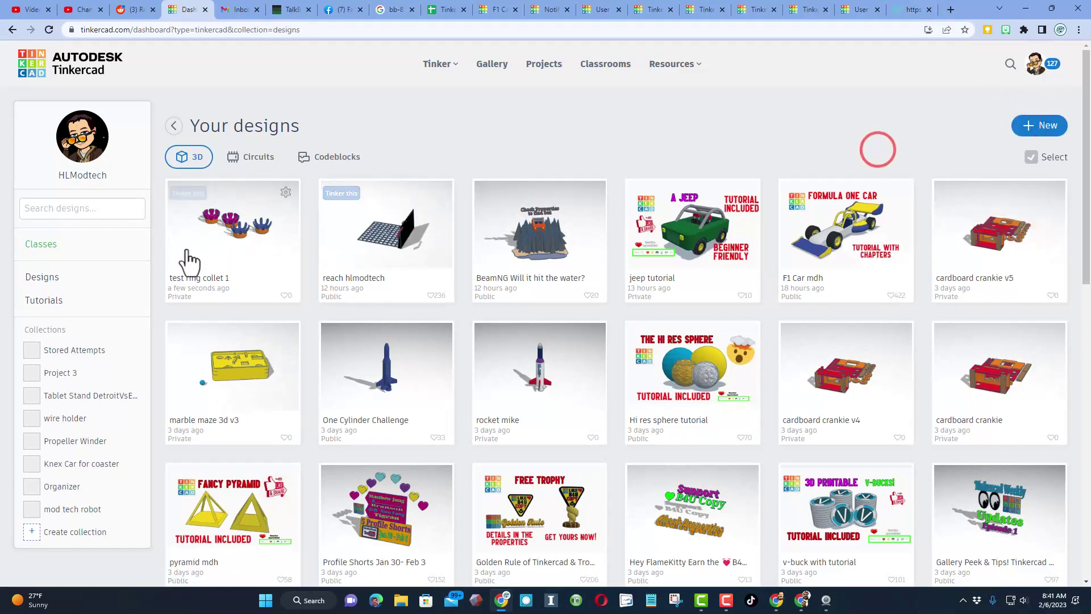
{"action": "mouse_move", "coordinate": [179, 244]}
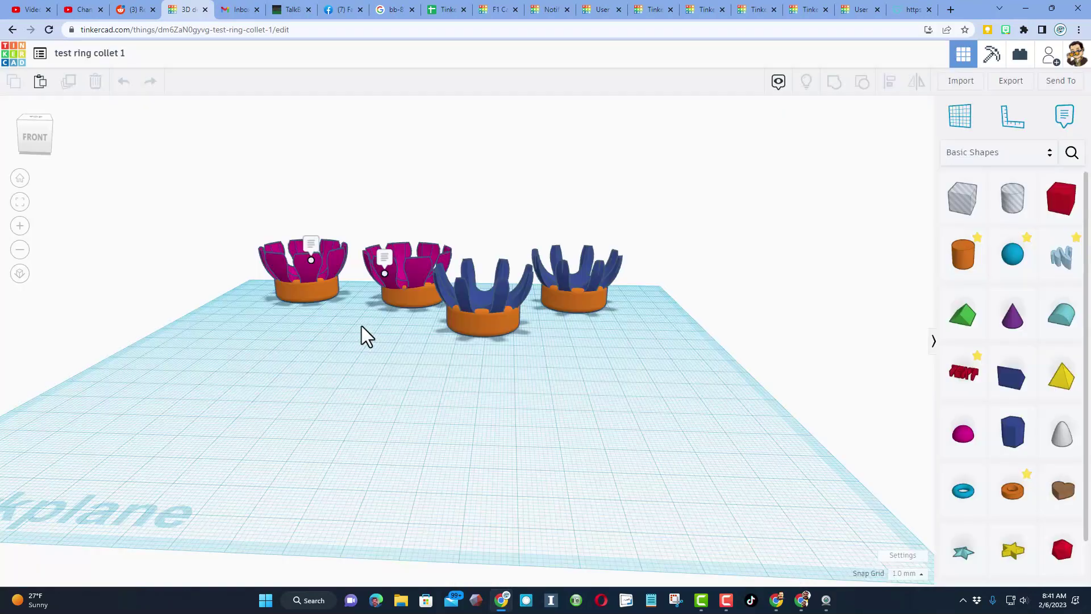
{"action": "right_click_drag", "start_coordinate": [367, 335], "coordinate": [367, 359]}
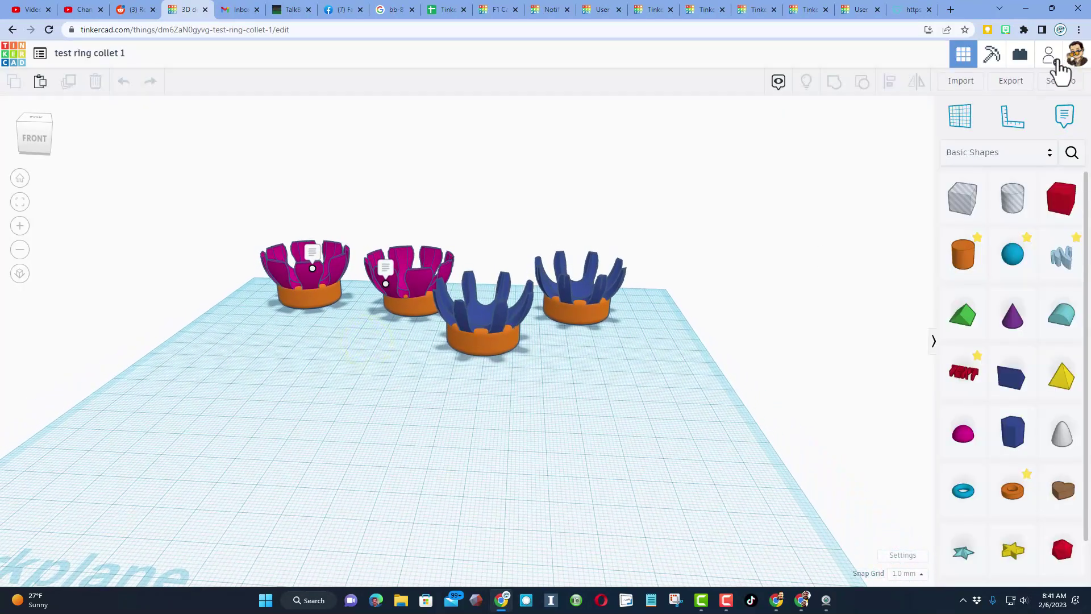
Check the Collaborate sharing options and the magenta collet's note, closing both.
{"action": "left_click", "coordinate": [1050, 57]}
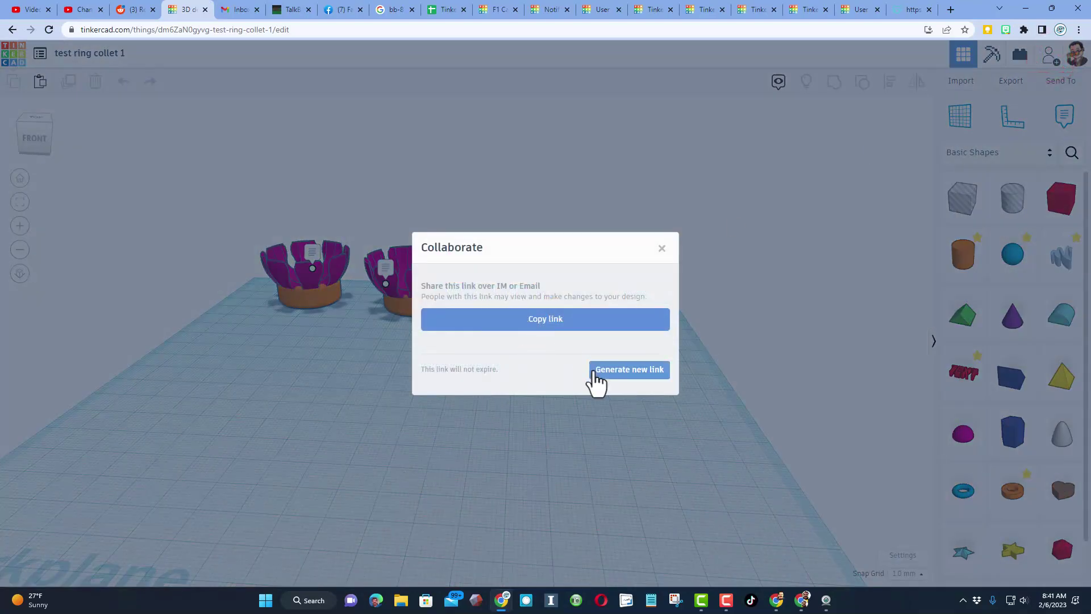
{"action": "left_click", "coordinate": [662, 249]}
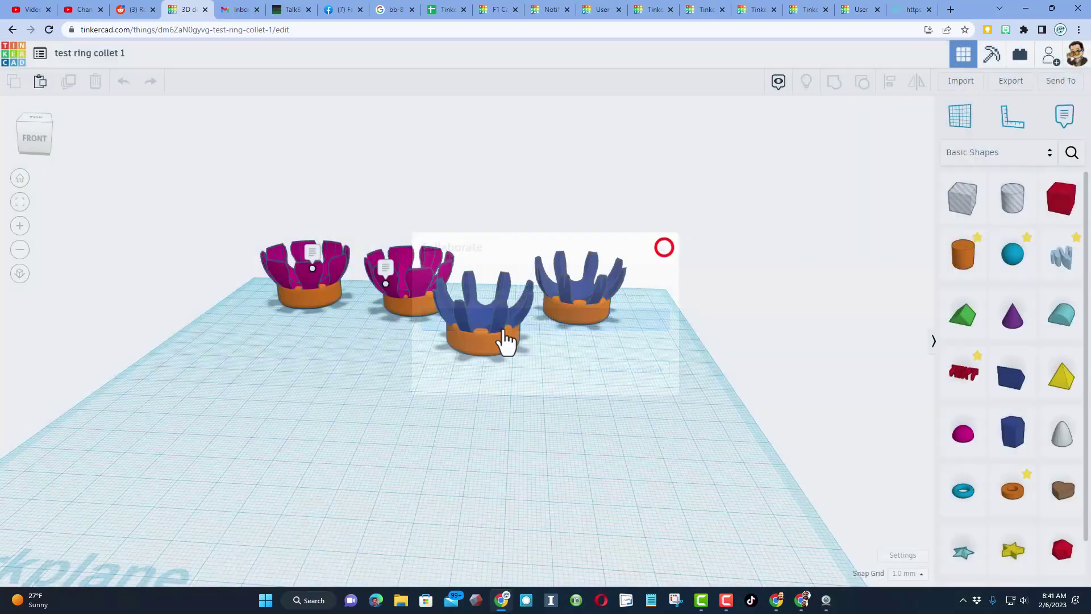
{"action": "left_click", "coordinate": [384, 266]}
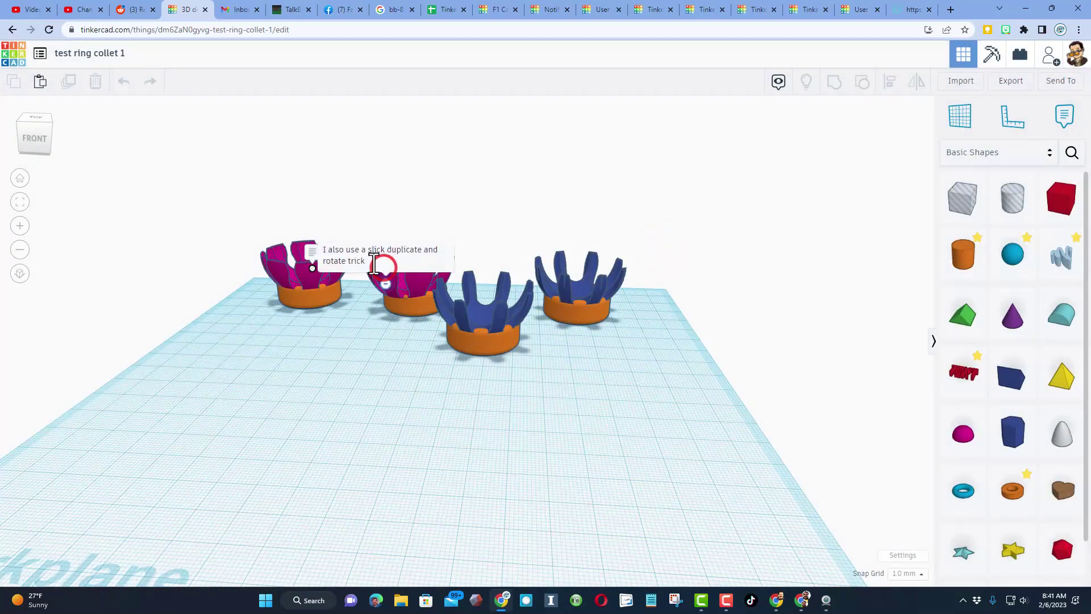
{"action": "left_click", "coordinate": [386, 283]}
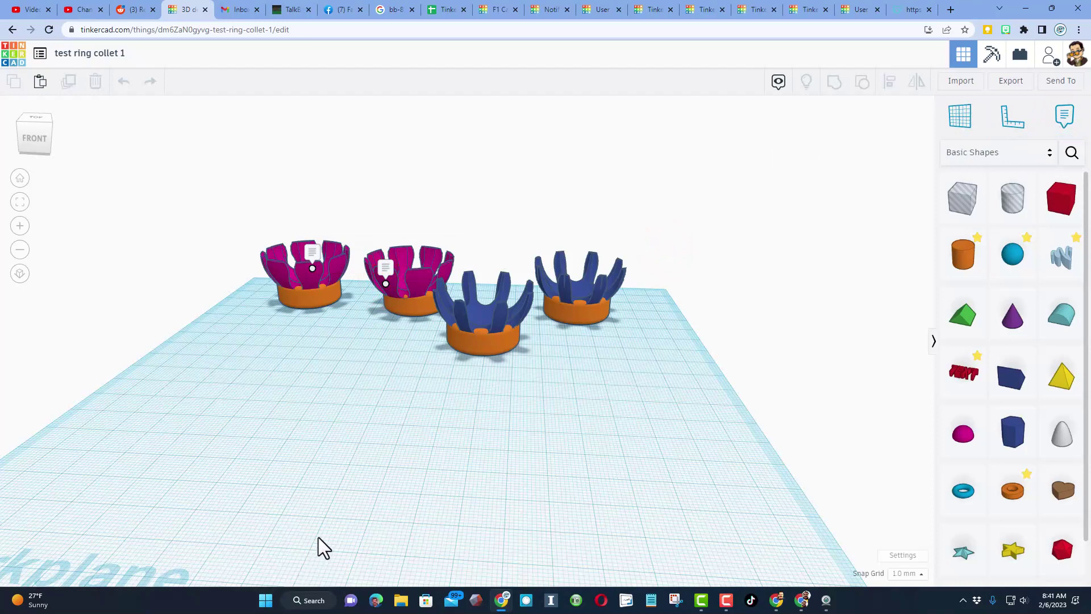
Place an orange tube on the workplane in front of the collets.
{"action": "right_click_drag", "start_coordinate": [363, 477], "coordinate": [386, 490]}
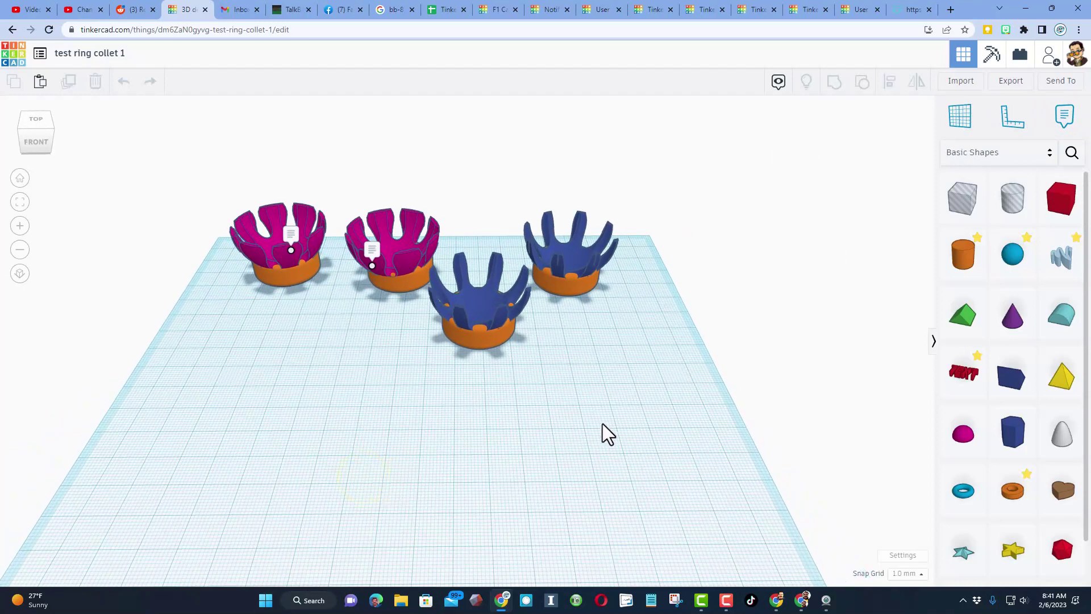
{"action": "scroll", "coordinate": [1015, 389], "scroll_direction": "down", "scroll_amount": 1}
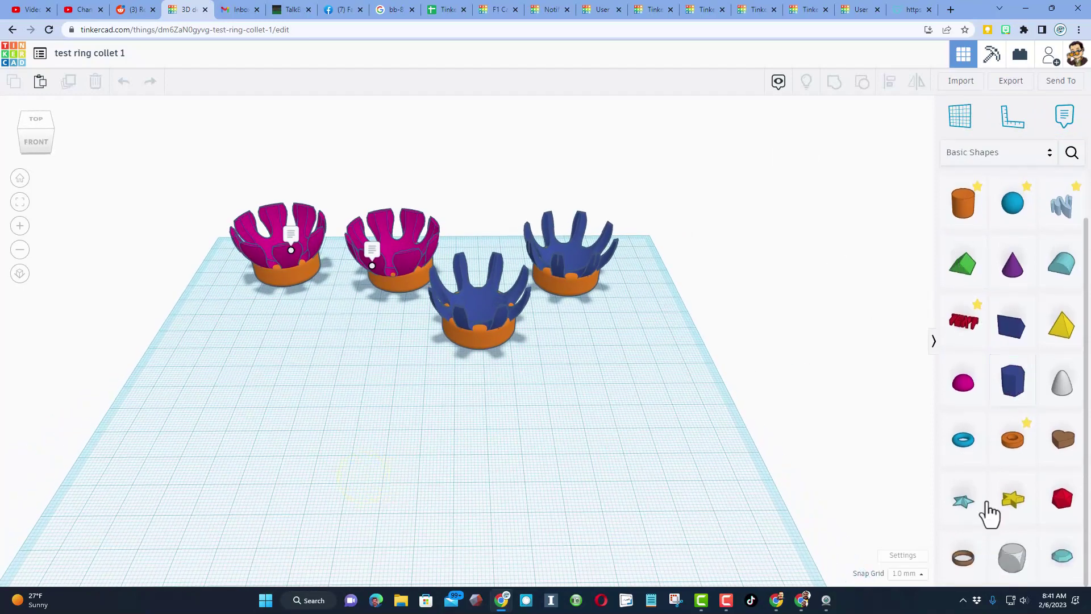
{"action": "left_click_drag", "start_coordinate": [1015, 455], "coordinate": [398, 441]}
{"action": "right_click_drag", "start_coordinate": [427, 350], "coordinate": [412, 376]}
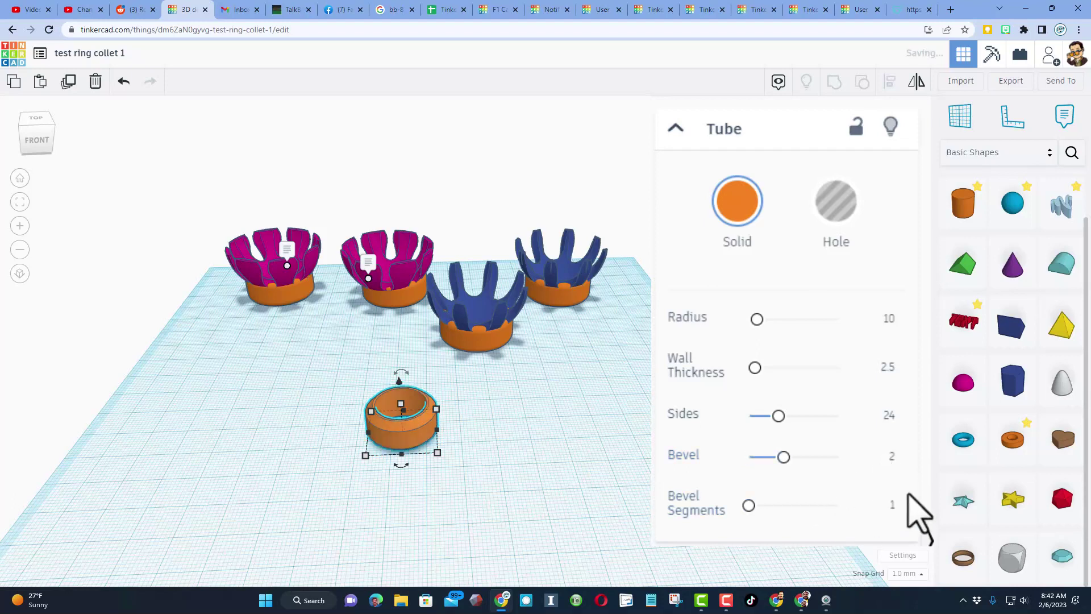
Set the tube's Bevel Segments to 10.
{"action": "left_click", "coordinate": [892, 506]}
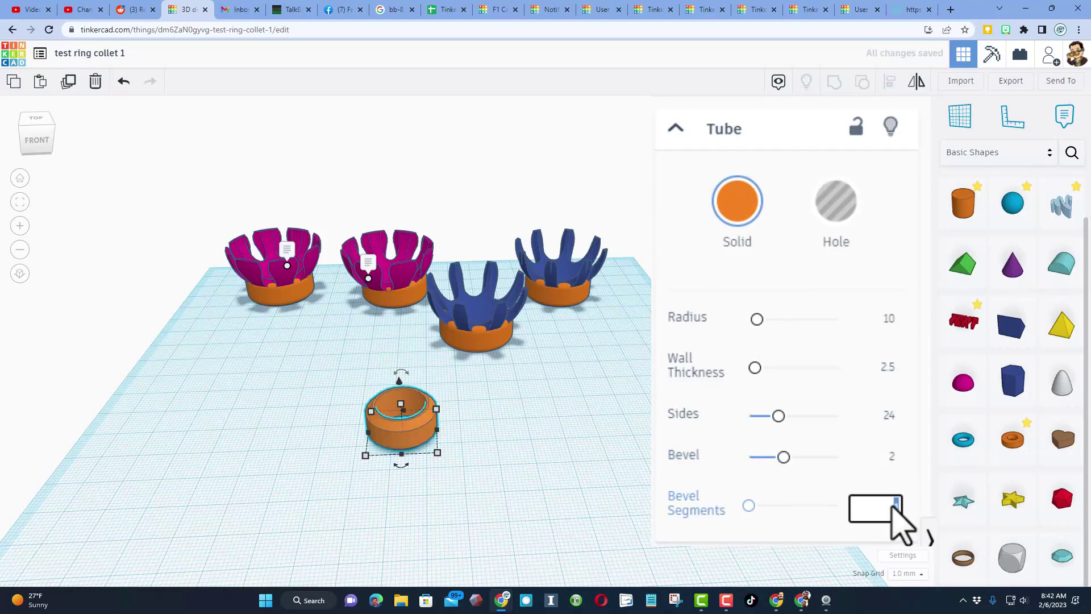
{"action": "type", "text": "10"}
{"action": "key", "text": "Return"}
{"action": "scroll", "coordinate": [369, 471], "scroll_direction": "up", "scroll_amount": 2}
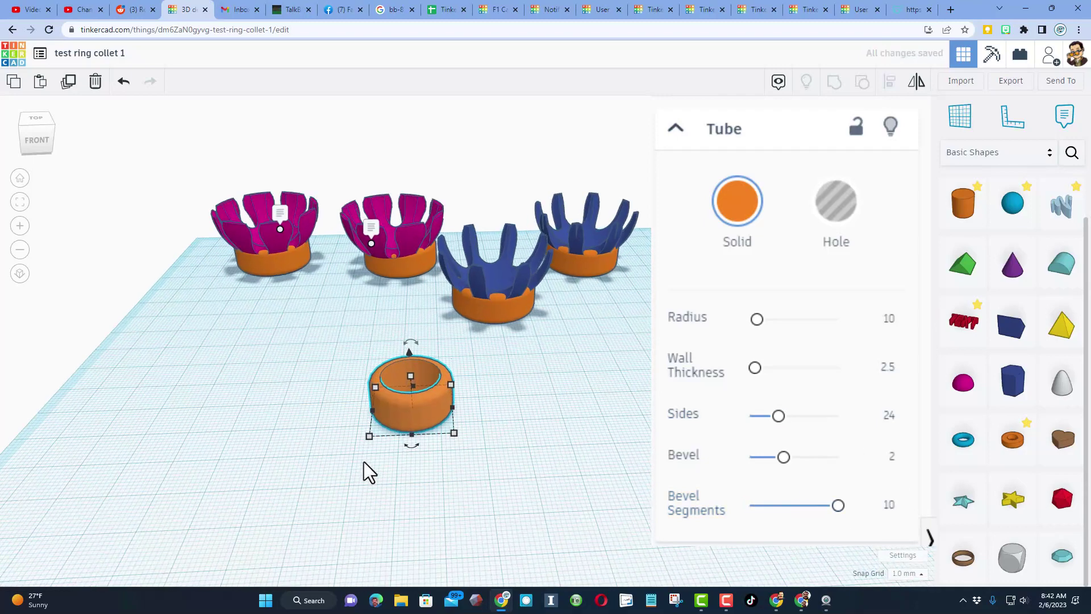
{"action": "right_click_drag", "start_coordinate": [369, 471], "coordinate": [446, 446]}
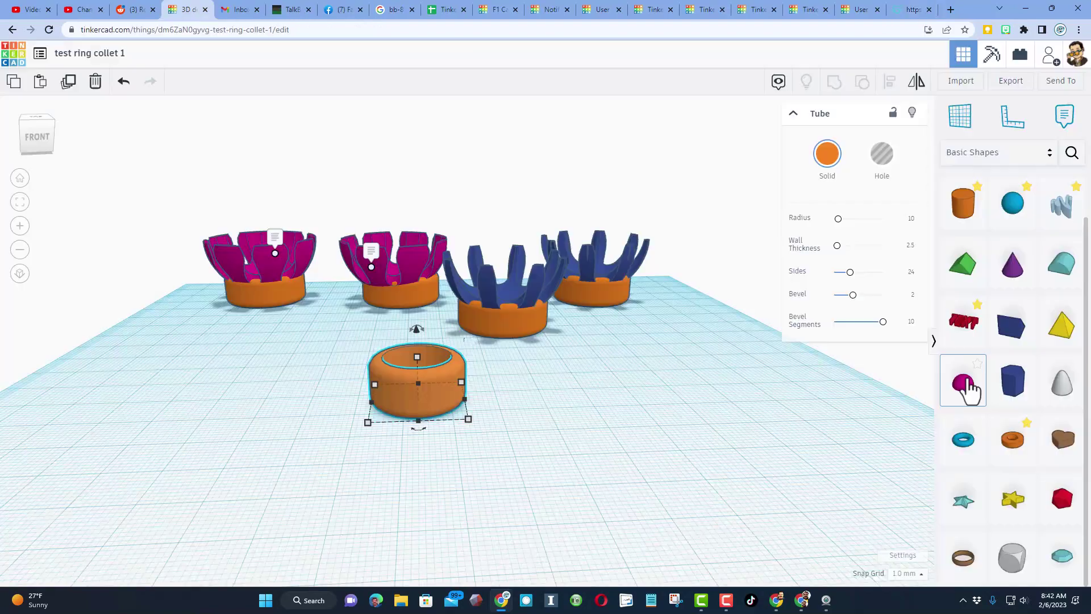
Place a magenta half sphere beside the tube, mirror it upside down, and scale it to 13 mm tall.
{"action": "left_click_drag", "start_coordinate": [839, 419], "coordinate": [566, 440]}
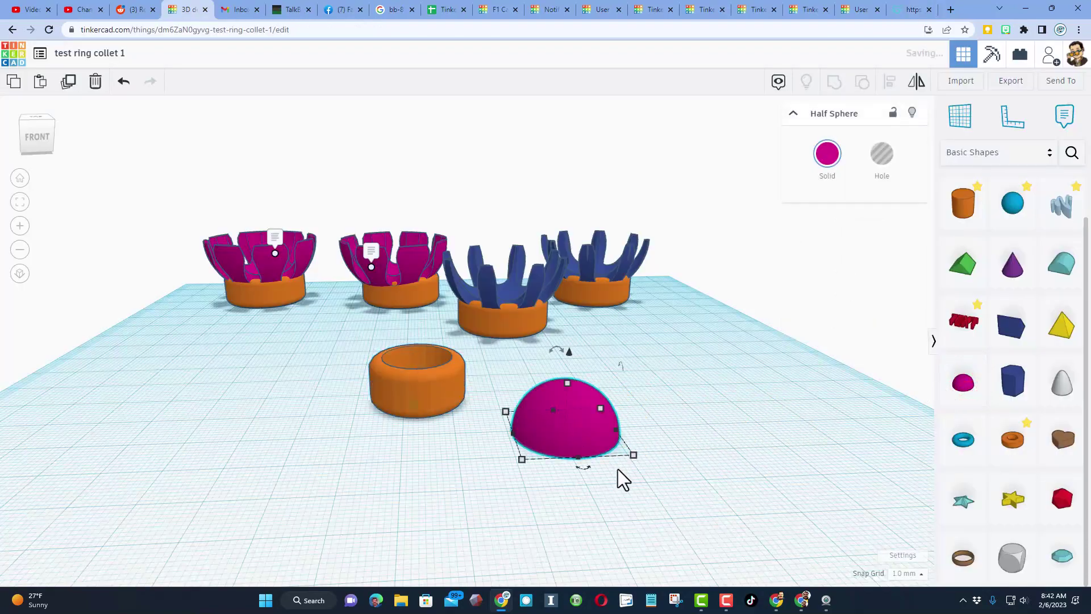
{"action": "left_click", "coordinate": [915, 82]}
{"action": "left_click", "coordinate": [656, 433]}
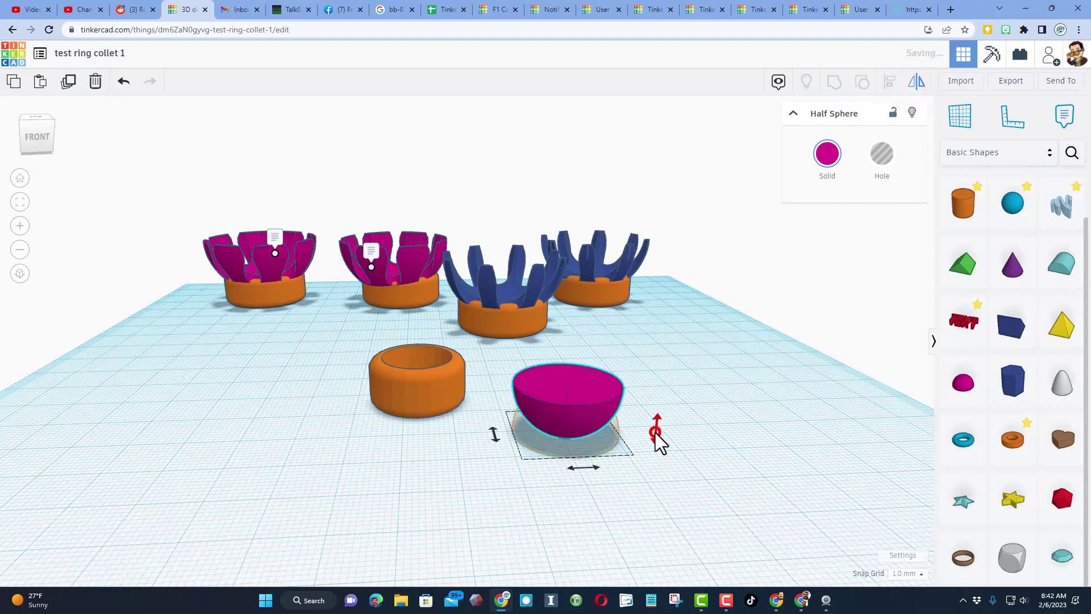
{"action": "left_click", "coordinate": [641, 441]}
{"action": "left_click", "coordinate": [595, 402]}
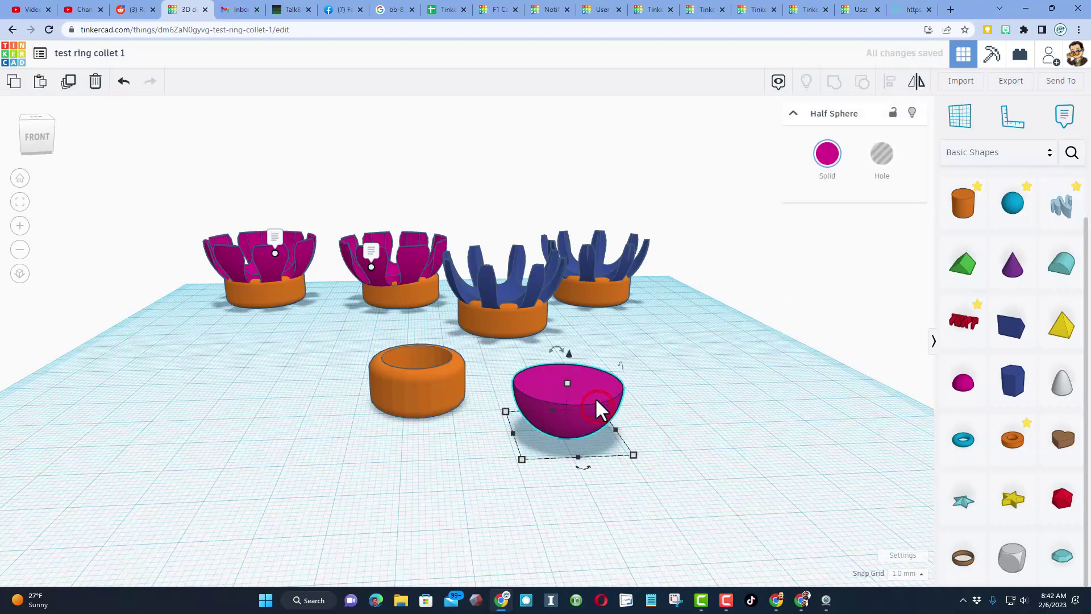
{"action": "mouse_move", "coordinate": [569, 382]}
{"action": "left_mouse_down", "text": "shift"}
{"action": "mouse_move", "coordinate": [579, 364]}
{"action": "mouse_move", "coordinate": [569, 368]}
{"action": "left_mouse_up", "text": "shift"}
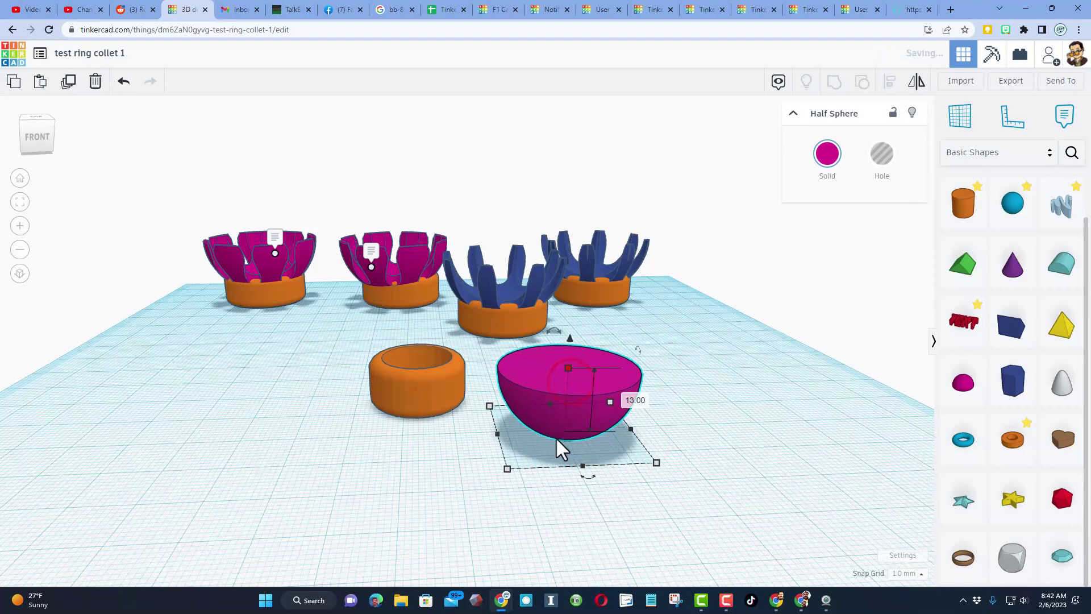
Select the half sphere and tube together, aligning with the tube as reference.
{"action": "right_click_drag", "start_coordinate": [555, 449], "coordinate": [554, 483]}
{"action": "left_click_drag", "start_coordinate": [336, 395], "coordinate": [551, 456]}
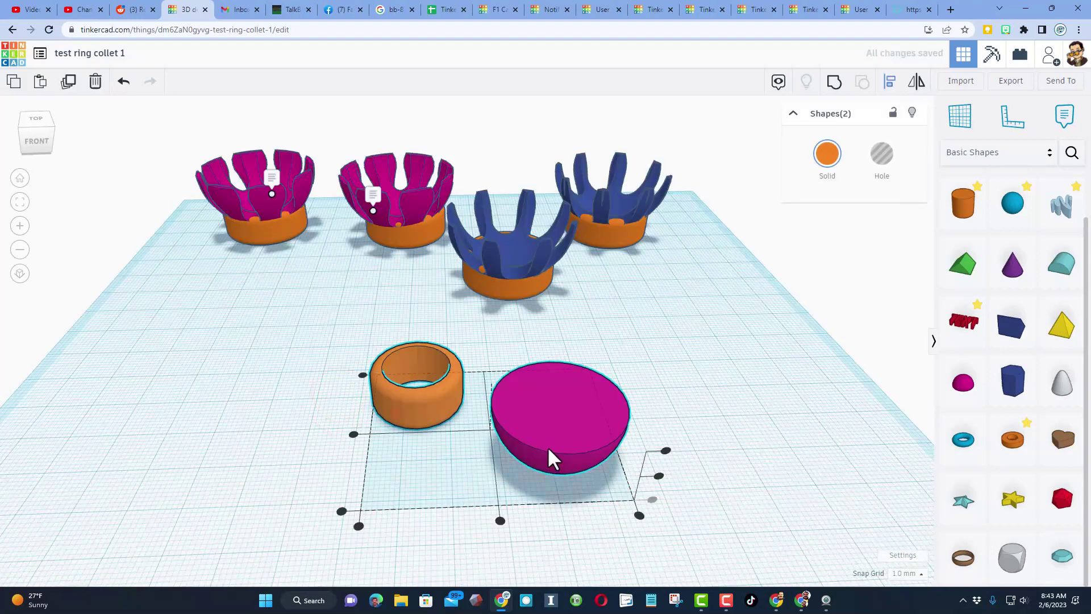
{"action": "left_click", "coordinate": [422, 405]}
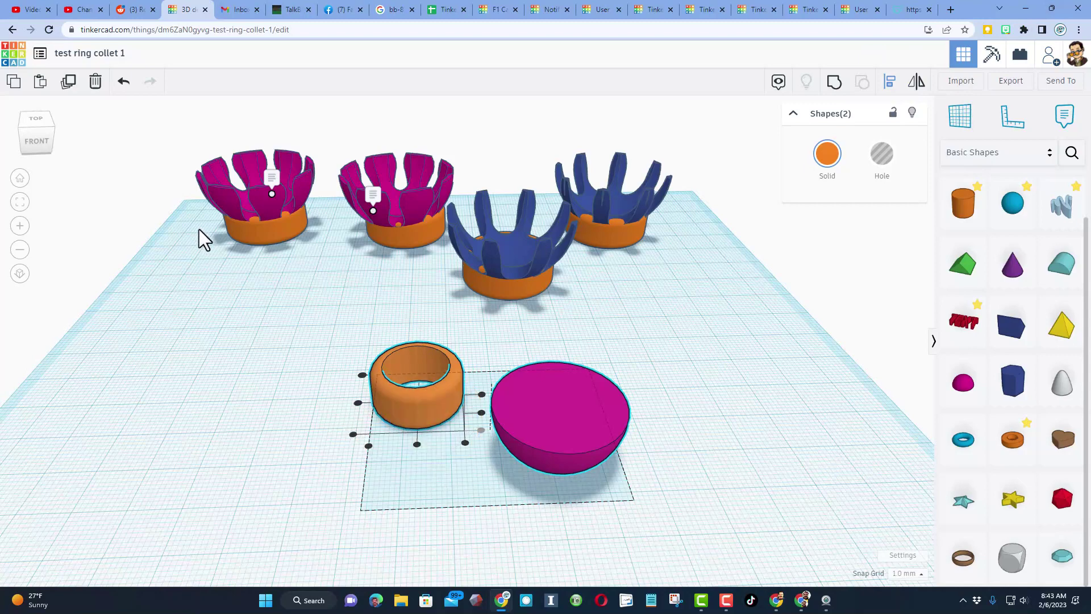
{"action": "left_click", "coordinate": [19, 129]}
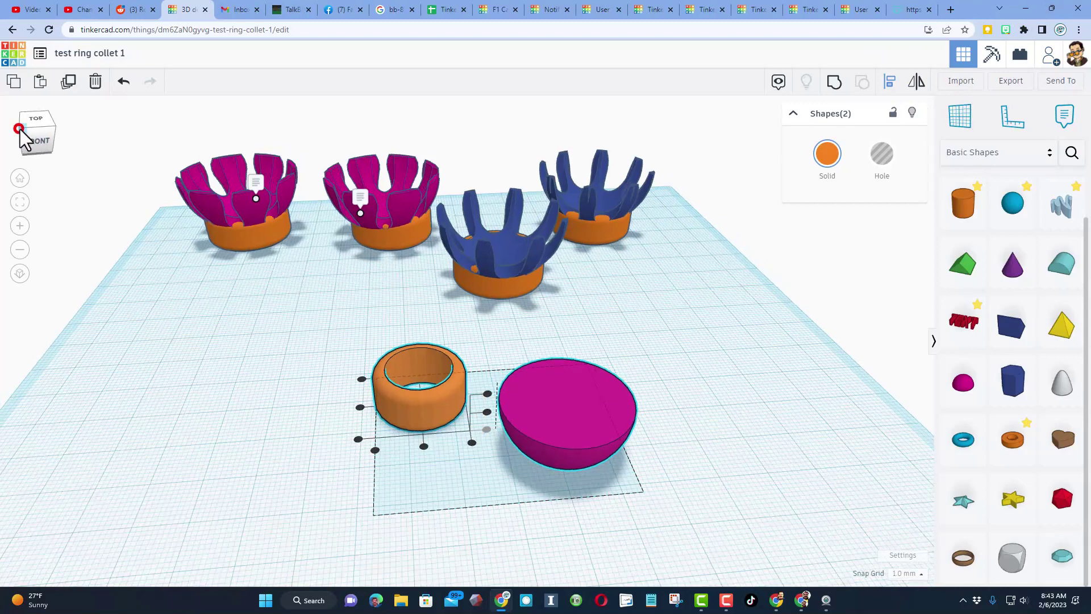
Centre the magenta half sphere over the tube and raise it above the tube.
{"action": "left_click", "coordinate": [358, 406]}
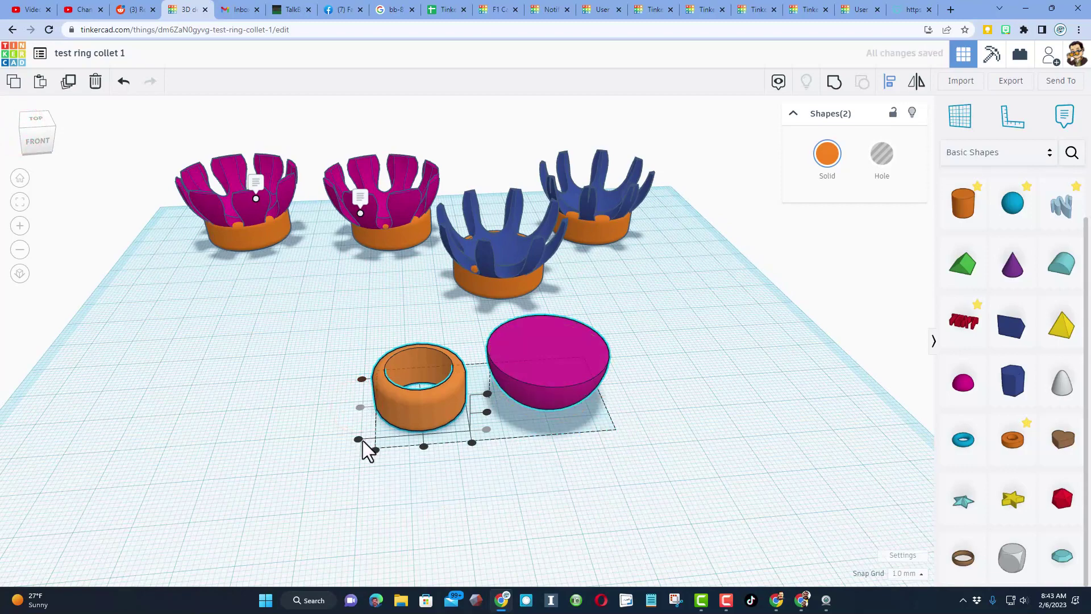
{"action": "left_click", "coordinate": [422, 445]}
{"action": "key", "text": "ctrl+Up"}
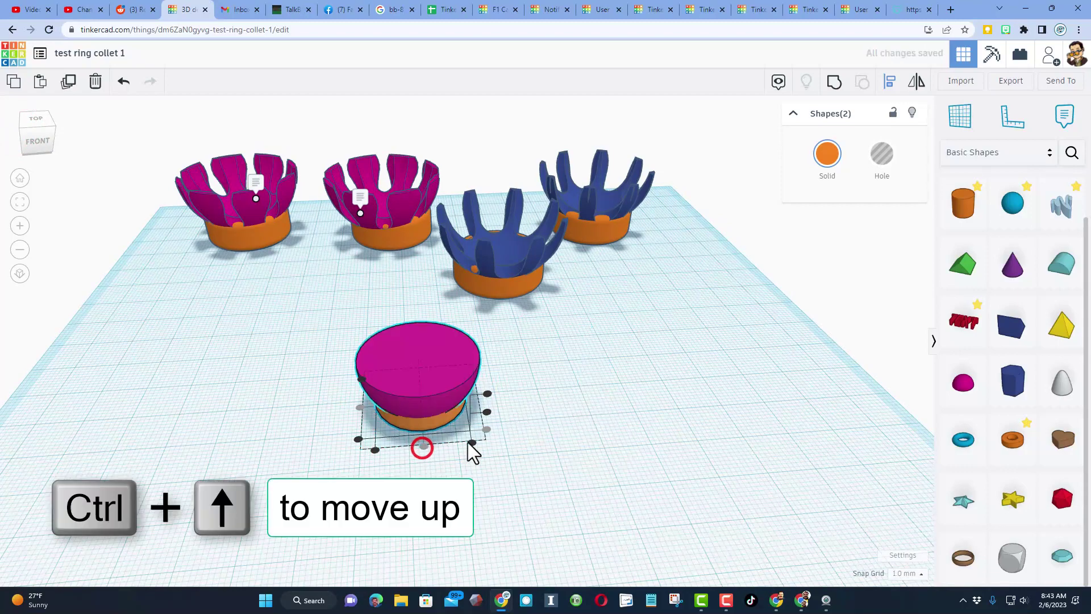
{"action": "left_click", "coordinate": [551, 428]}
{"action": "left_click", "coordinate": [447, 382]}
{"action": "right_click_drag", "start_coordinate": [442, 360], "coordinate": [448, 347]}
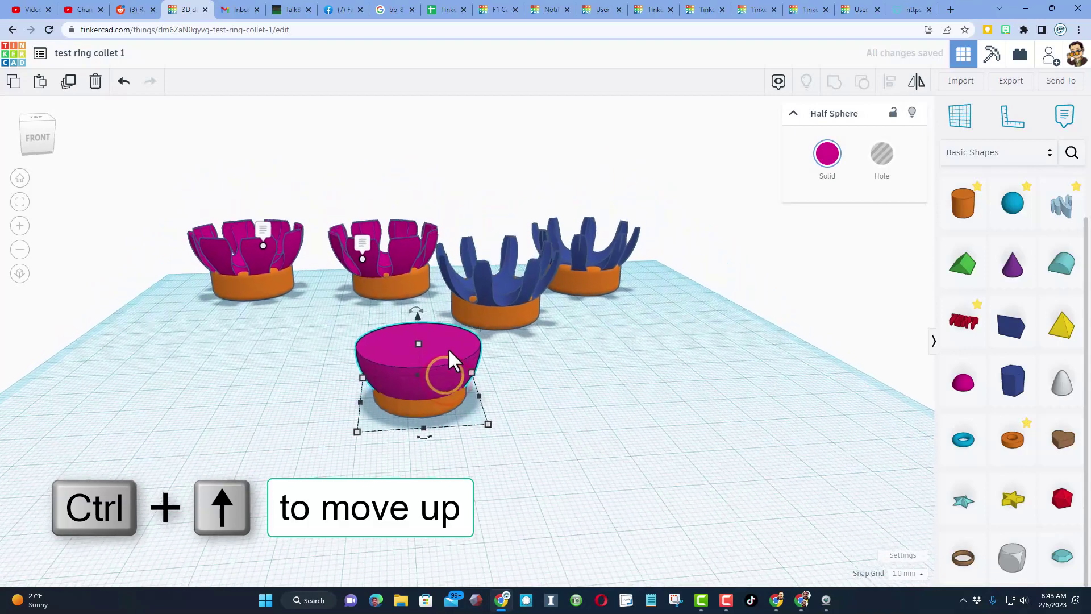
{"action": "key", "text": "ctrl+Up"}
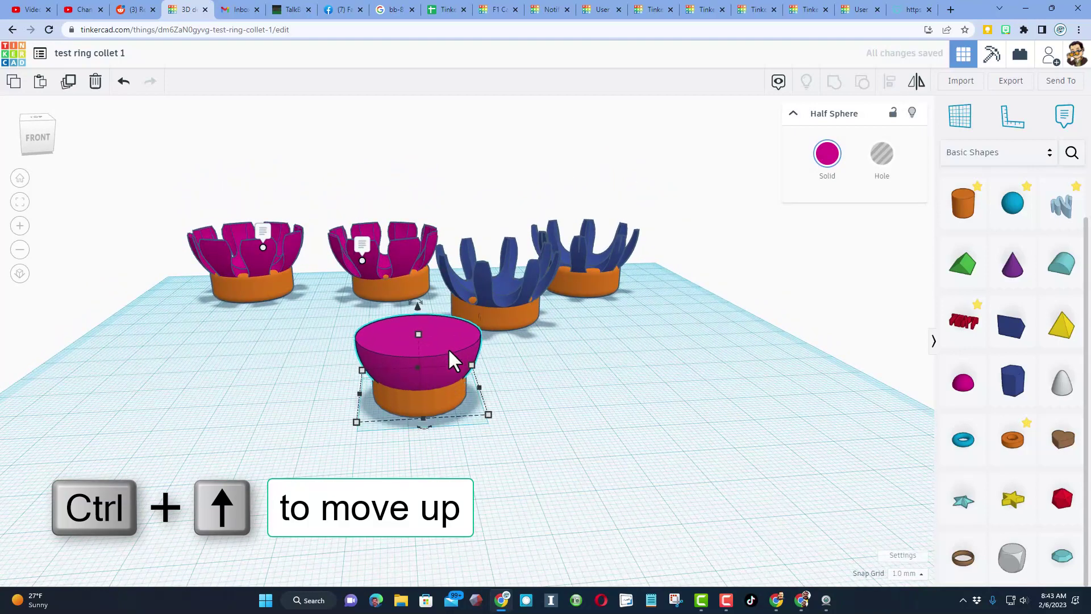
{"action": "right_click_drag", "start_coordinate": [293, 369], "coordinate": [408, 370]}
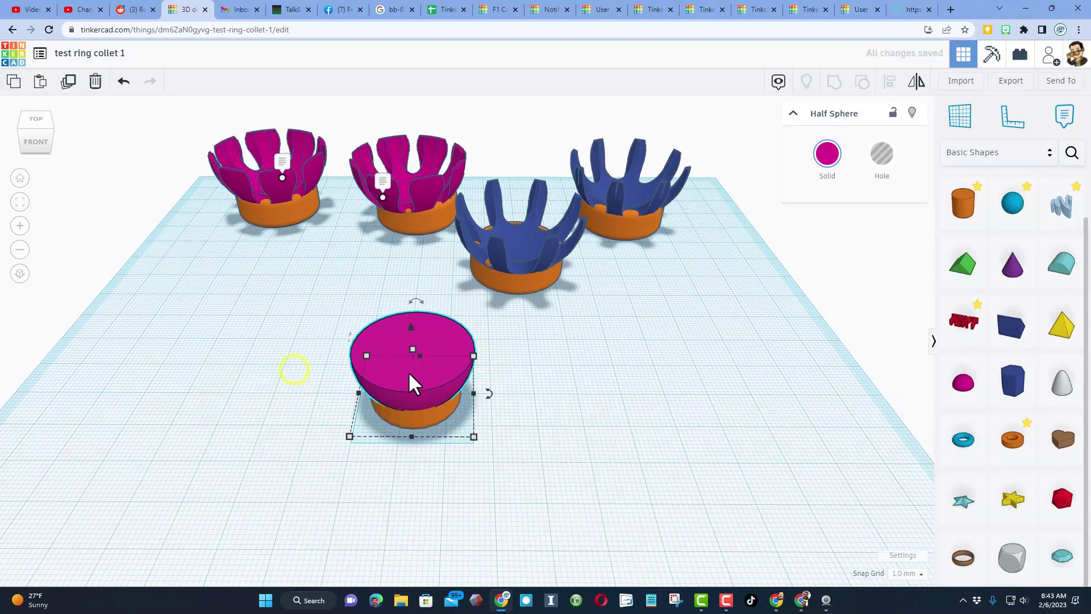
Duplicate the half sphere, turn the copy into a hole, and lift it slightly.
{"action": "left_click", "coordinate": [565, 347]}
{"action": "left_click", "coordinate": [370, 366]}
{"action": "key", "text": "ctrl+d"}
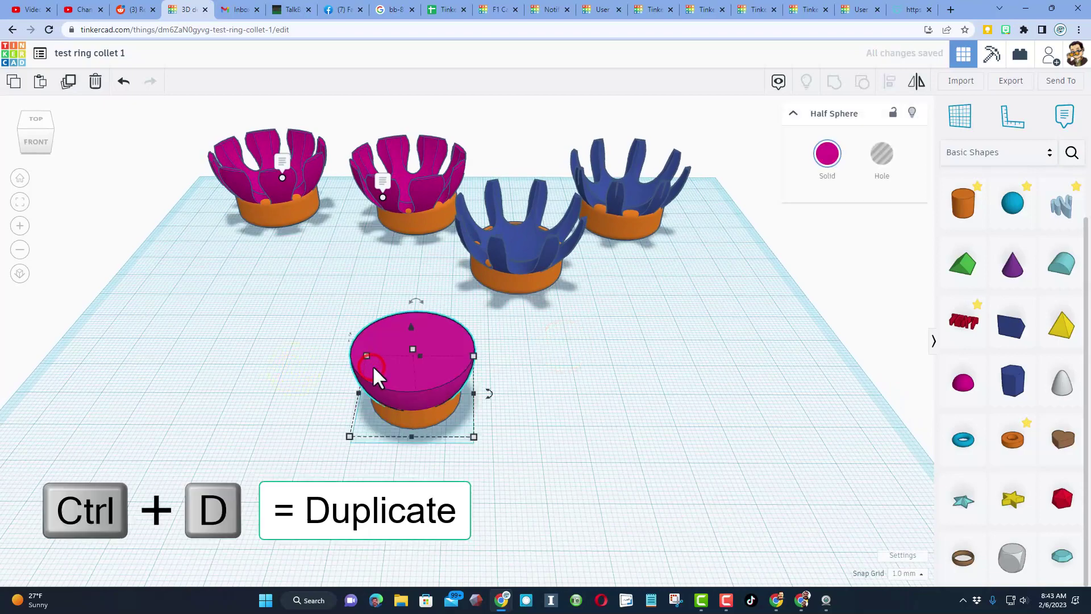
{"action": "mouse_move", "coordinate": [372, 365]}
{"action": "right_mouse_down"}
{"action": "mouse_move", "coordinate": [366, 347]}
{"action": "mouse_move", "coordinate": [370, 370]}
{"action": "right_mouse_up"}
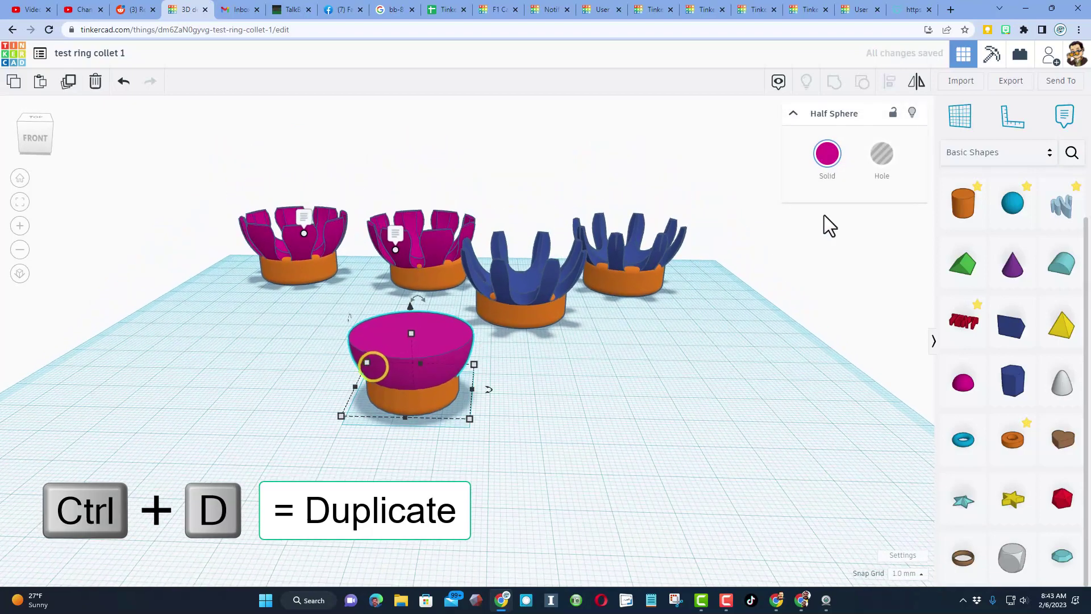
{"action": "left_click", "coordinate": [884, 154]}
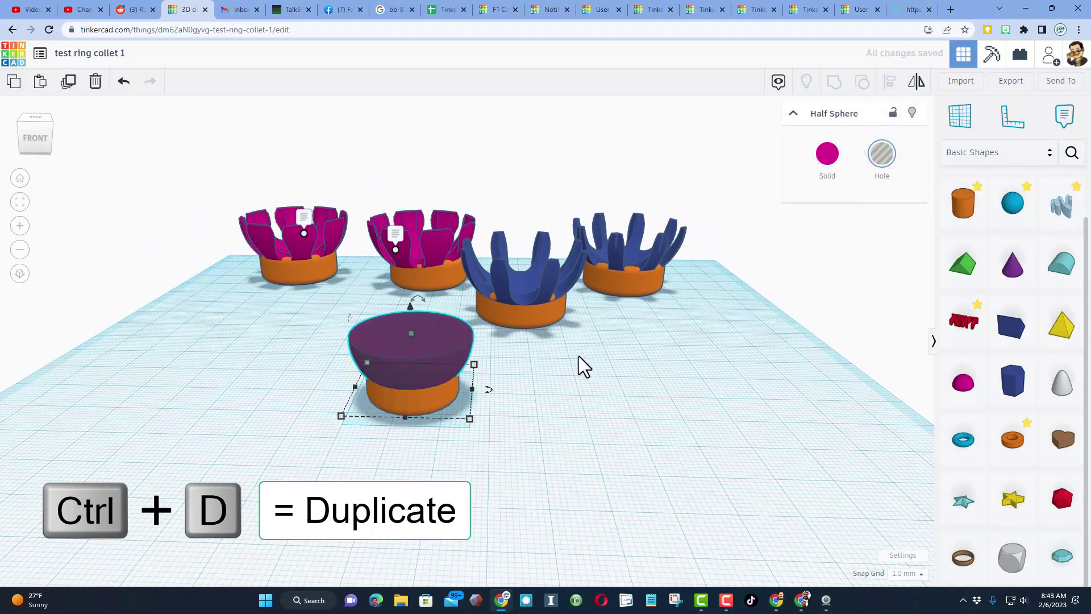
{"action": "key", "text": "ctrl+Up"}
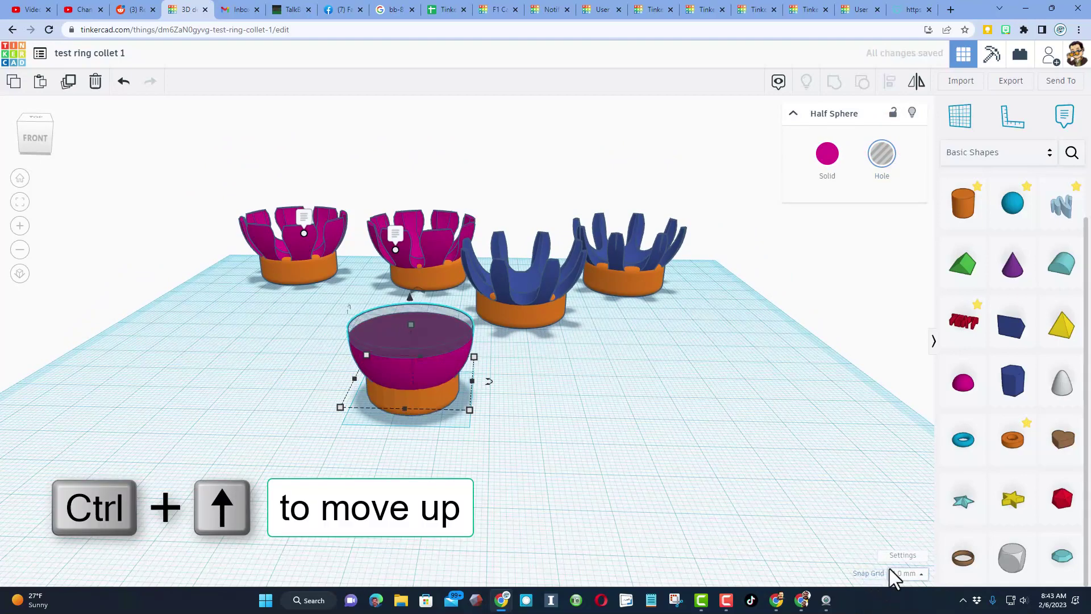
{"action": "left_click", "coordinate": [904, 573]}
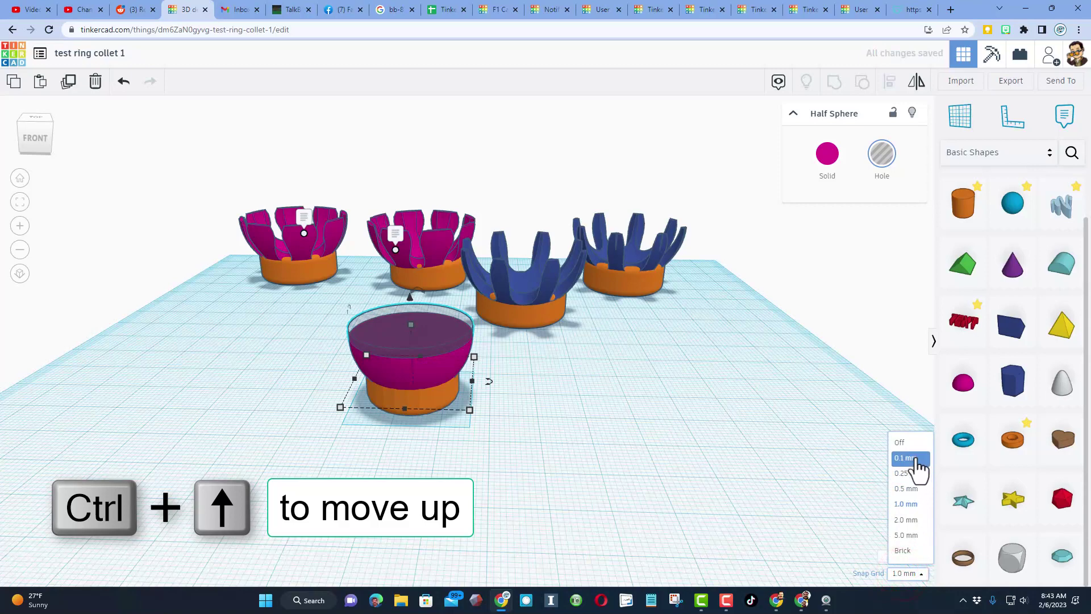
Set the snap grid to 0.1 mm and shrink the half-sphere hole uniformly.
{"action": "left_click", "coordinate": [916, 458]}
{"action": "right_click_drag", "start_coordinate": [515, 458], "coordinate": [517, 468]}
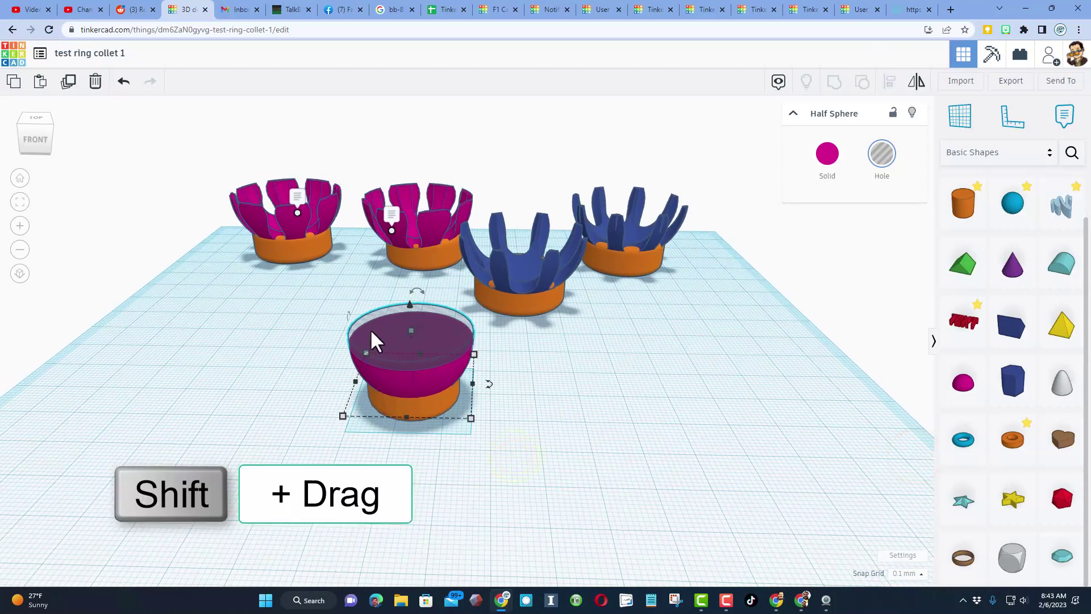
{"action": "left_click_drag", "start_coordinate": [405, 328], "coordinate": [387, 333], "text": "shift"}
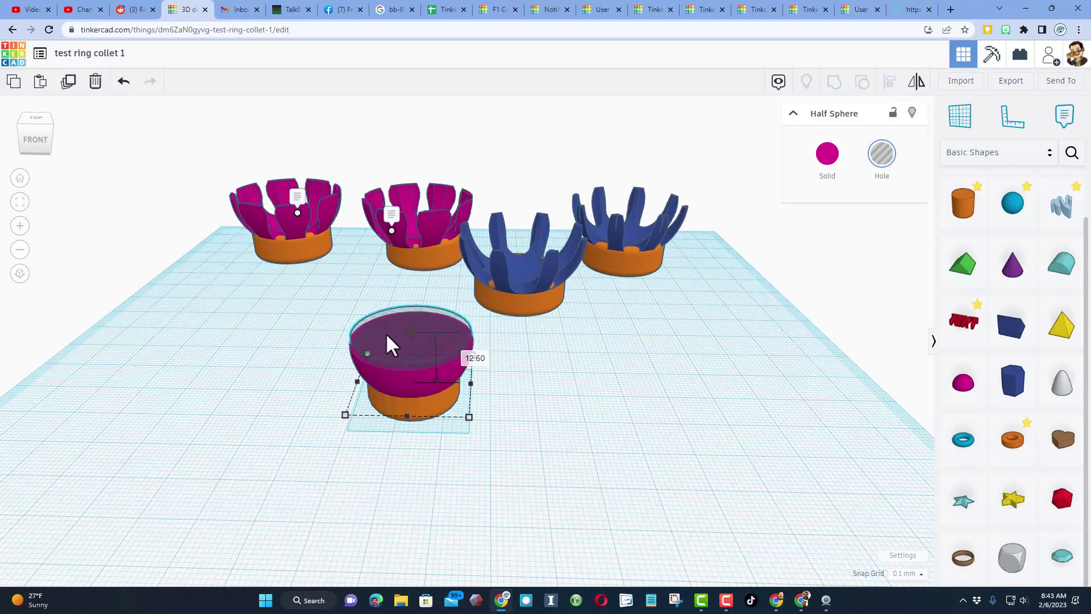
Group the hole with the solid magenta bowl to hollow out the cup.
{"action": "scroll", "coordinate": [349, 364], "scroll_direction": "up", "scroll_amount": 2}
{"action": "scroll", "coordinate": [349, 366], "scroll_direction": "up", "scroll_amount": 2}
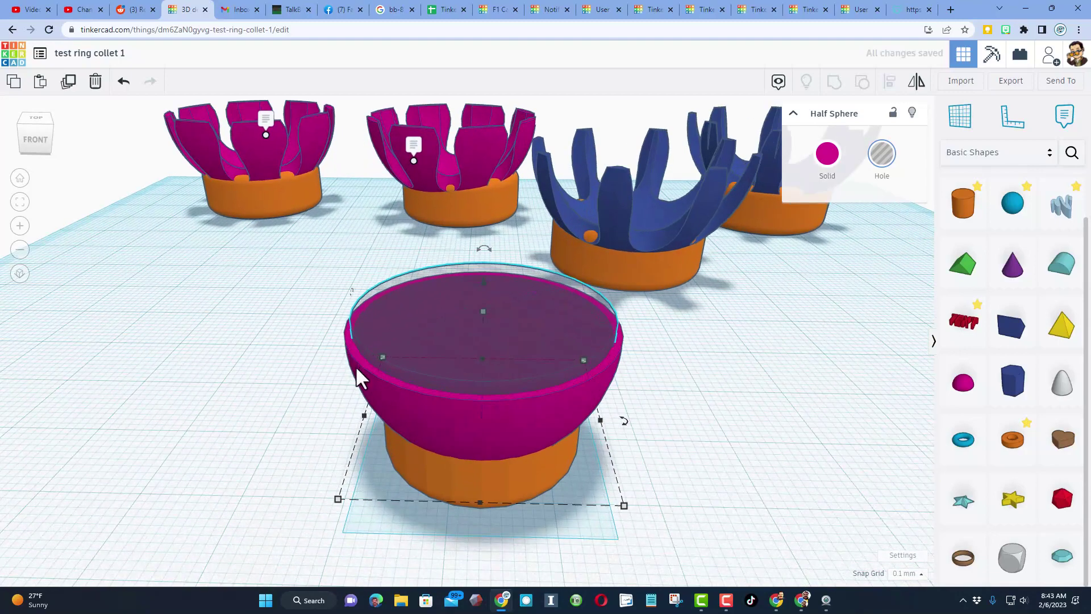
{"action": "left_click", "coordinate": [335, 364]}
{"action": "scroll", "coordinate": [335, 361], "scroll_direction": "down", "scroll_amount": 3}
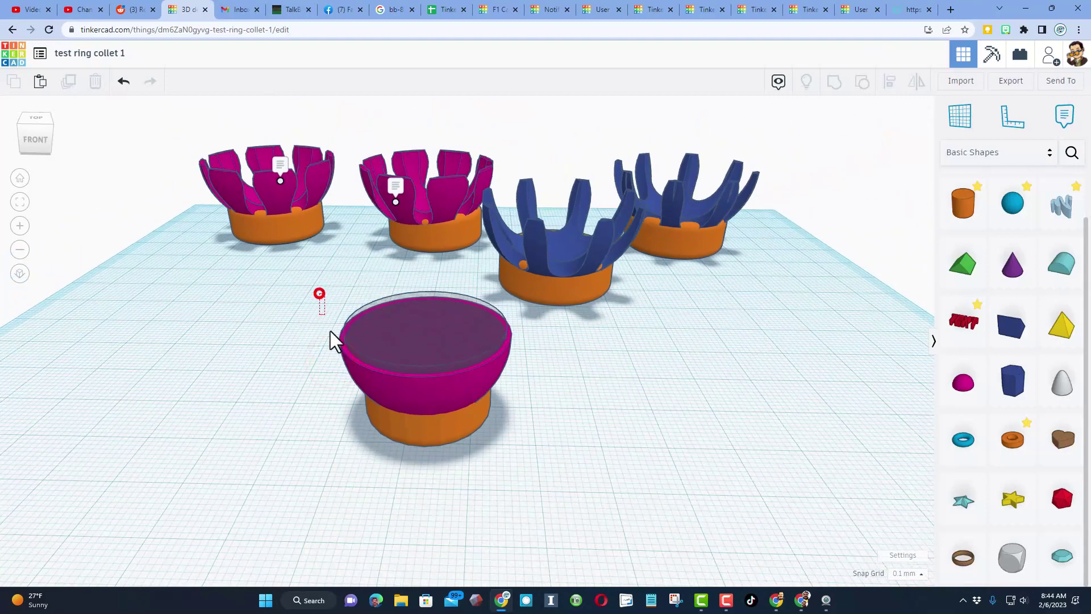
{"action": "left_click_drag", "start_coordinate": [320, 293], "coordinate": [351, 342]}
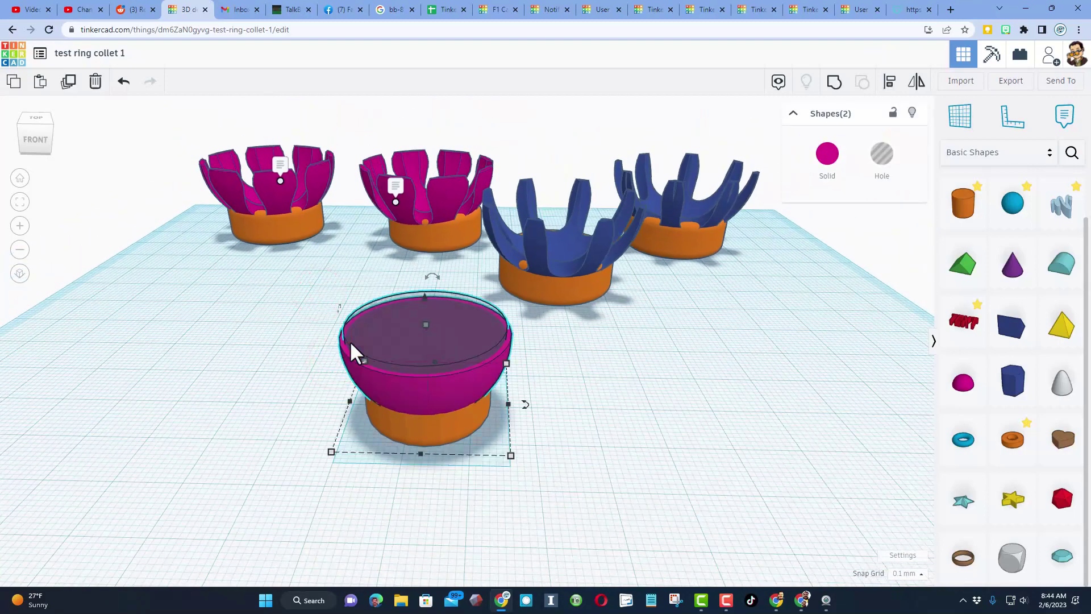
{"action": "key", "text": "ctrl+g"}
{"action": "right_click_drag", "start_coordinate": [329, 356], "coordinate": [403, 380]}
Lower the inner orange tube's height and increase its sides to 64.
{"action": "left_click", "coordinate": [392, 383]}
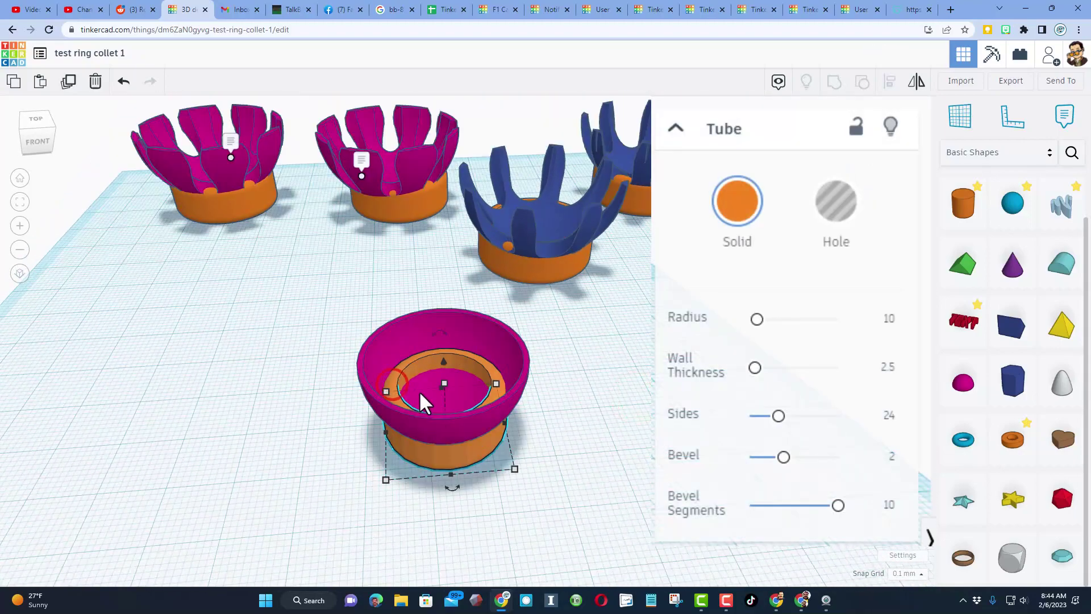
{"action": "left_click_drag", "start_coordinate": [444, 385], "coordinate": [444, 398]}
{"action": "left_click", "coordinate": [443, 455]}
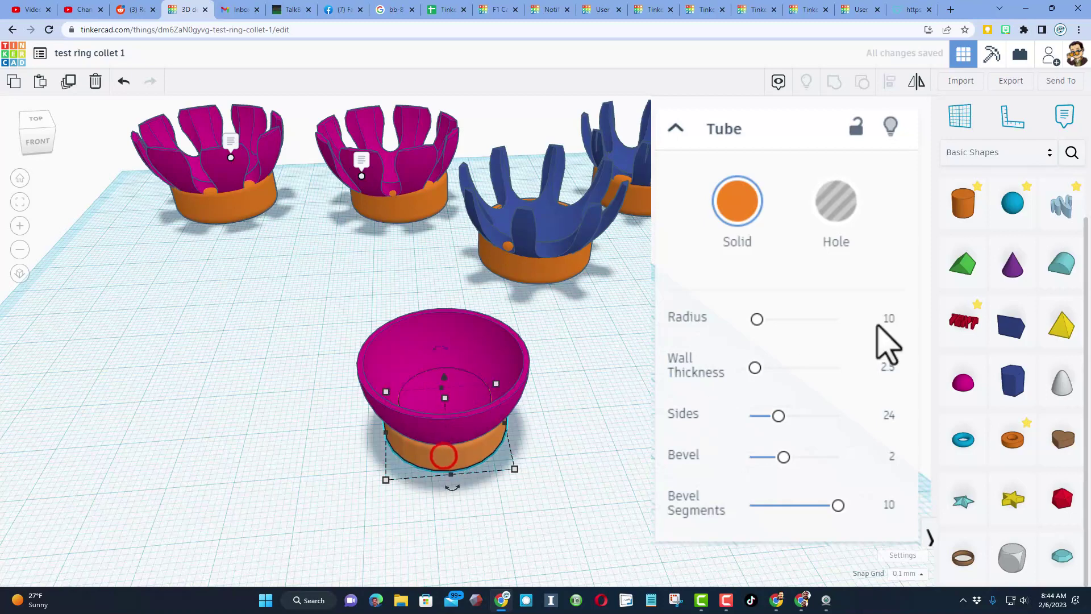
{"action": "left_click_drag", "start_coordinate": [779, 416], "coordinate": [837, 415]}
{"action": "mouse_move", "coordinate": [574, 455]}
{"action": "right_mouse_down"}
{"action": "mouse_move", "coordinate": [557, 418]}
{"action": "mouse_move", "coordinate": [571, 441]}
{"action": "right_mouse_up"}
{"action": "left_click", "coordinate": [566, 437]}
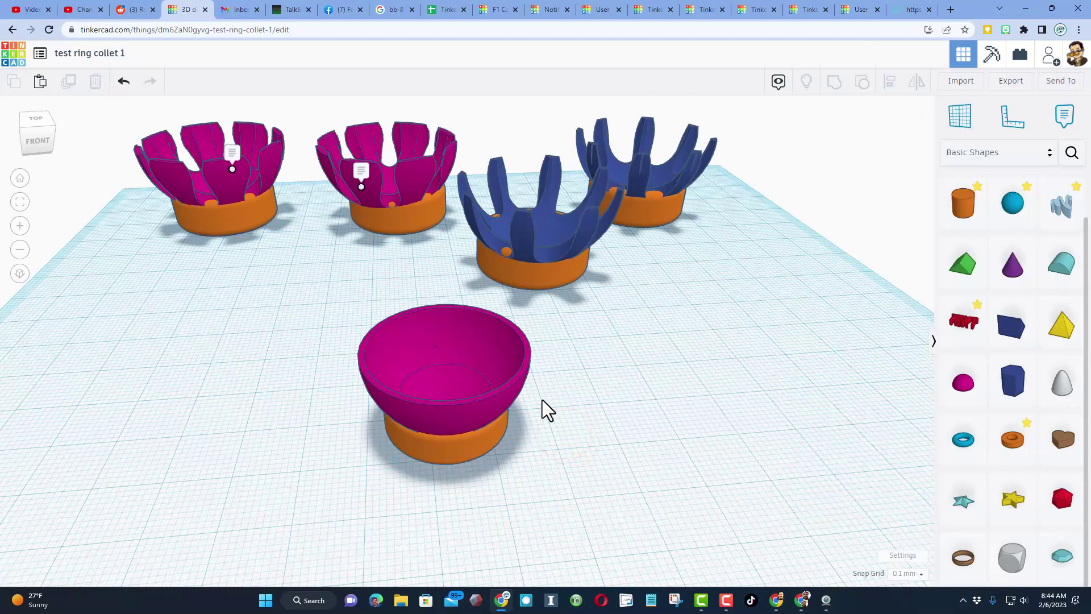
{"action": "right_click_drag", "start_coordinate": [542, 400], "coordinate": [572, 418]}
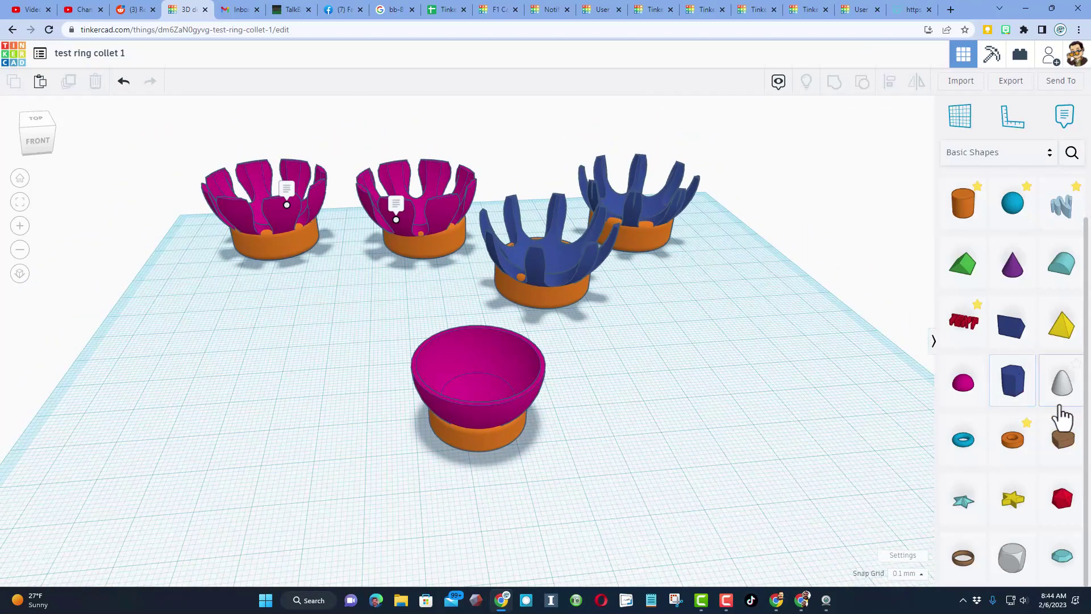
Place a paraboloid beside the cup and mirror it upside down.
{"action": "left_click_drag", "start_coordinate": [1058, 392], "coordinate": [606, 466]}
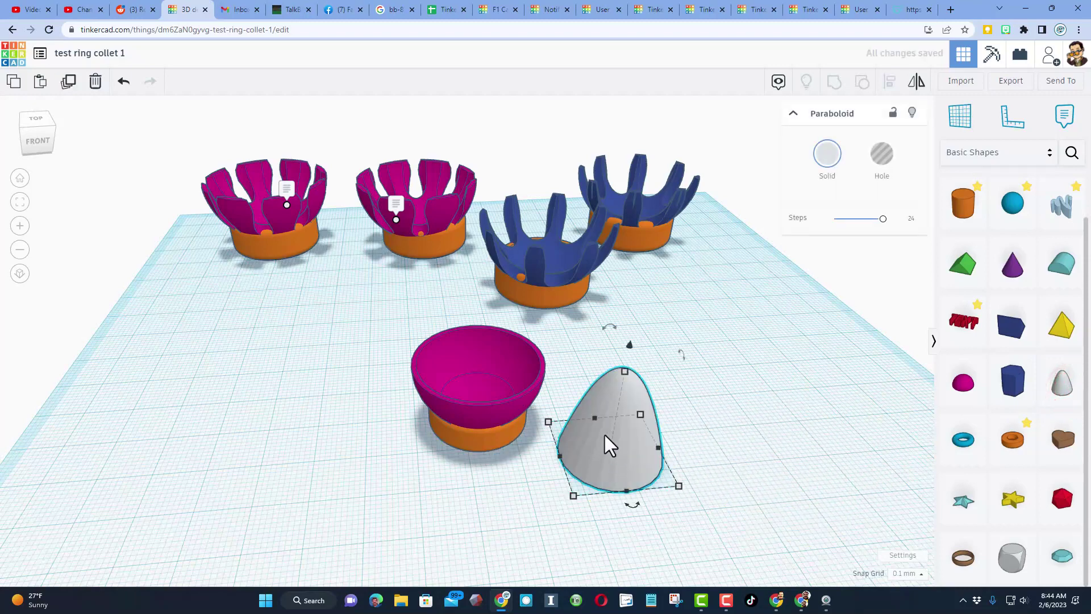
{"action": "left_click", "coordinate": [916, 81]}
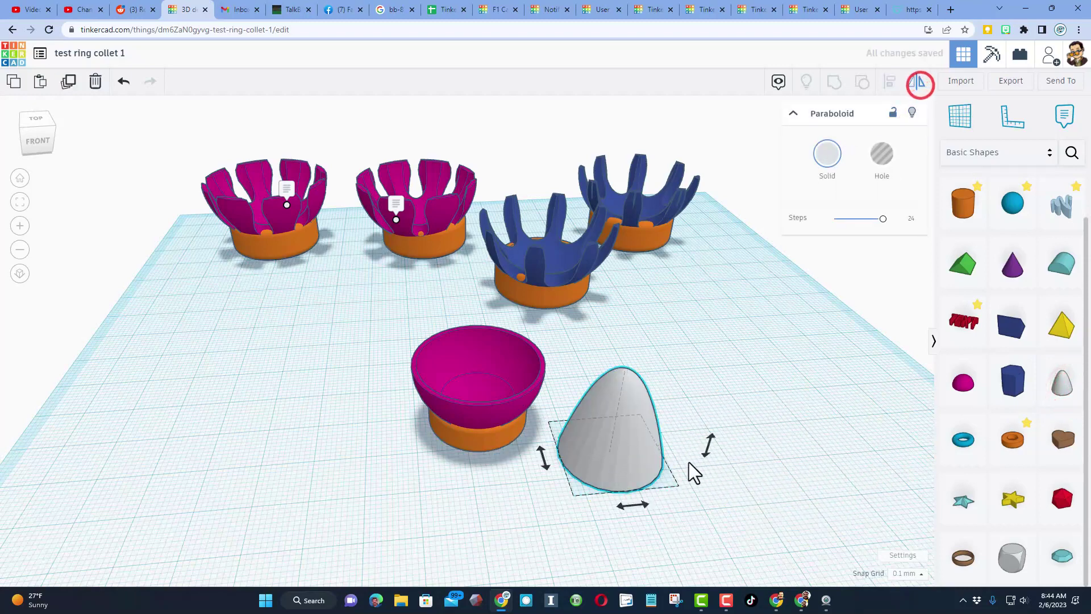
{"action": "left_click", "coordinate": [707, 445]}
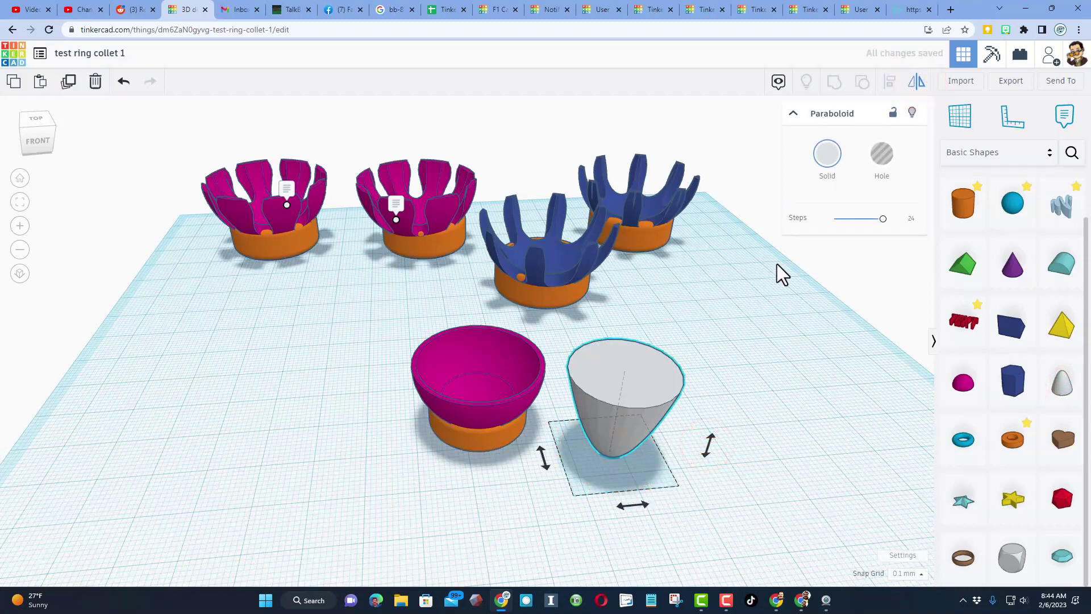
{"action": "left_click", "coordinate": [883, 220]}
Resize the paraboloid to 9.70 × 9.70 mm and 17.60 mm tall, then move it toward the cup.
{"action": "left_click", "coordinate": [568, 507]}
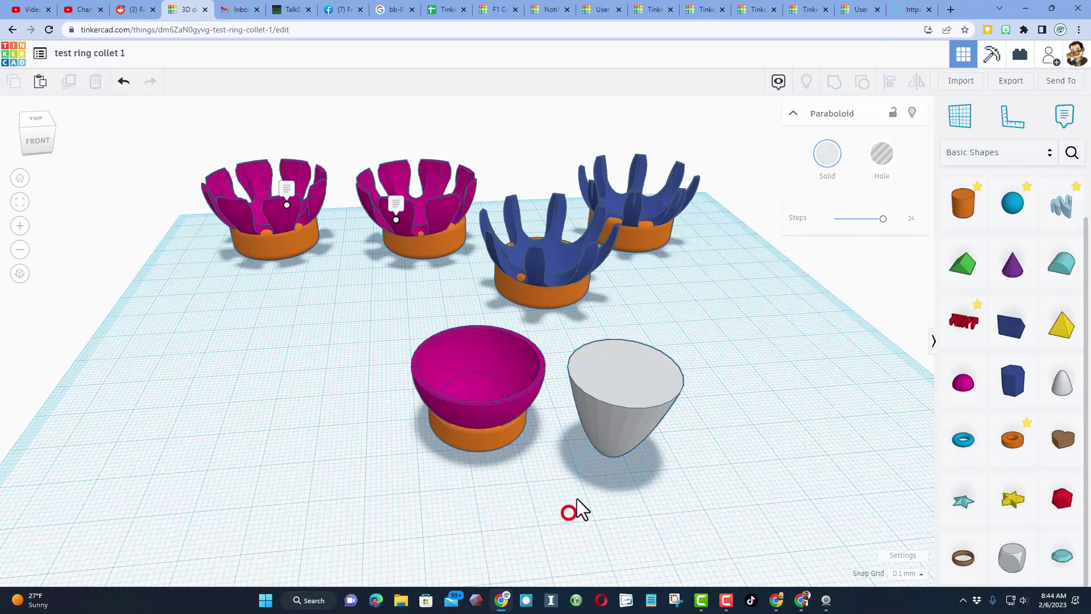
{"action": "left_click", "coordinate": [610, 436]}
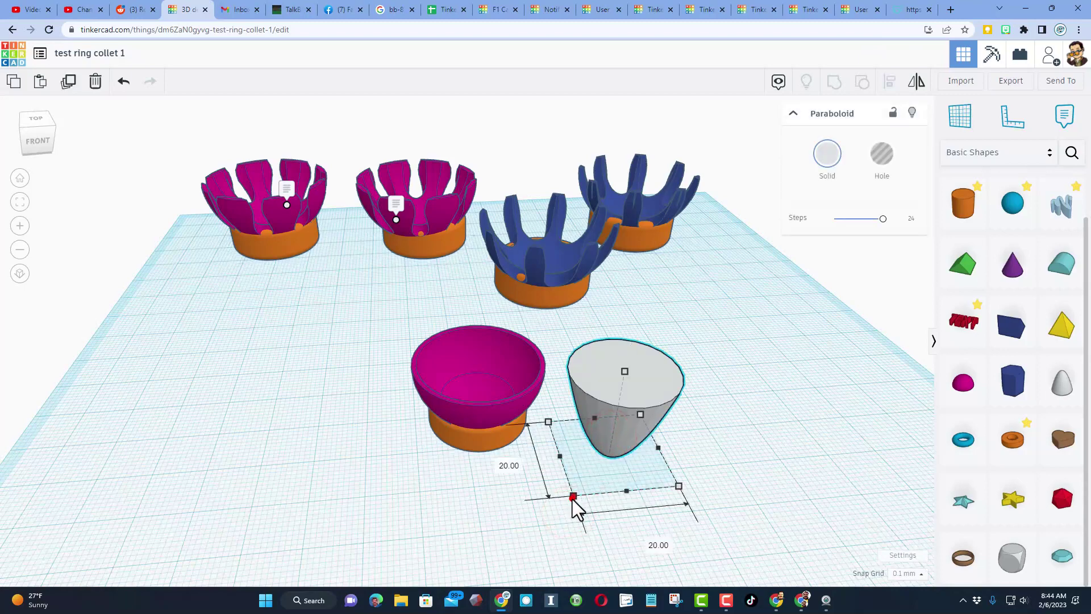
{"action": "left_click_drag", "start_coordinate": [573, 497], "coordinate": [611, 458]}
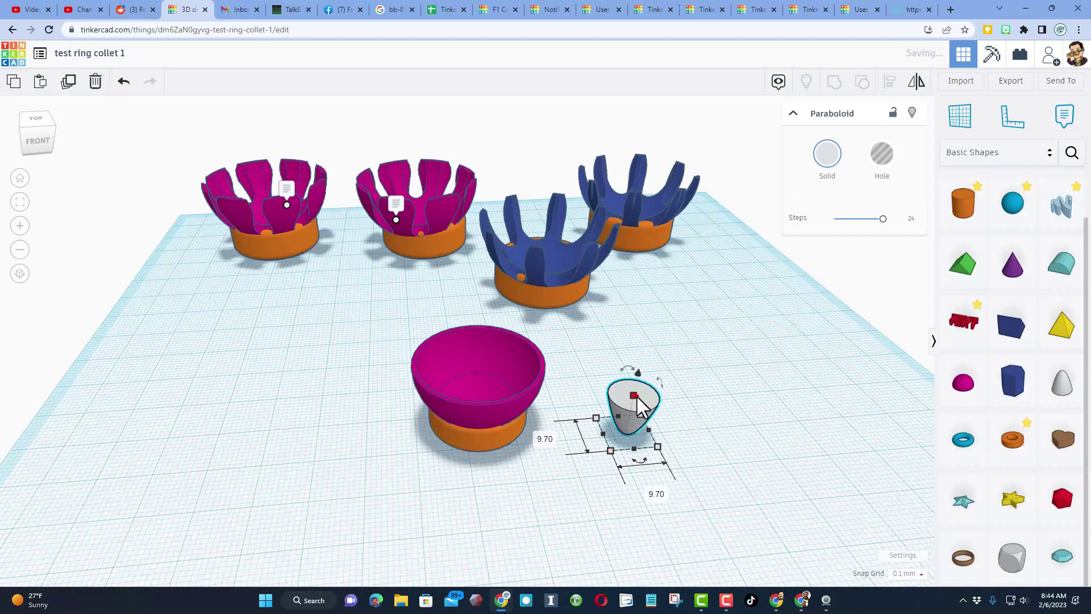
{"action": "left_click_drag", "start_coordinate": [633, 395], "coordinate": [643, 364]}
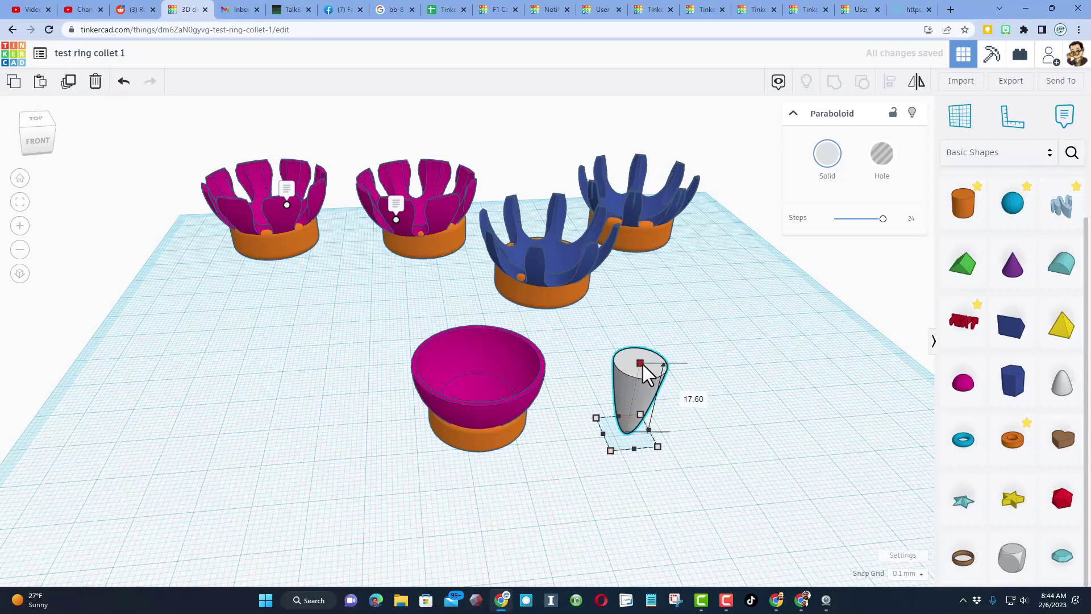
{"action": "left_click", "coordinate": [612, 427]}
{"action": "right_click_drag", "start_coordinate": [602, 443], "coordinate": [630, 391]}
{"action": "left_click_drag", "start_coordinate": [630, 392], "coordinate": [487, 432]}
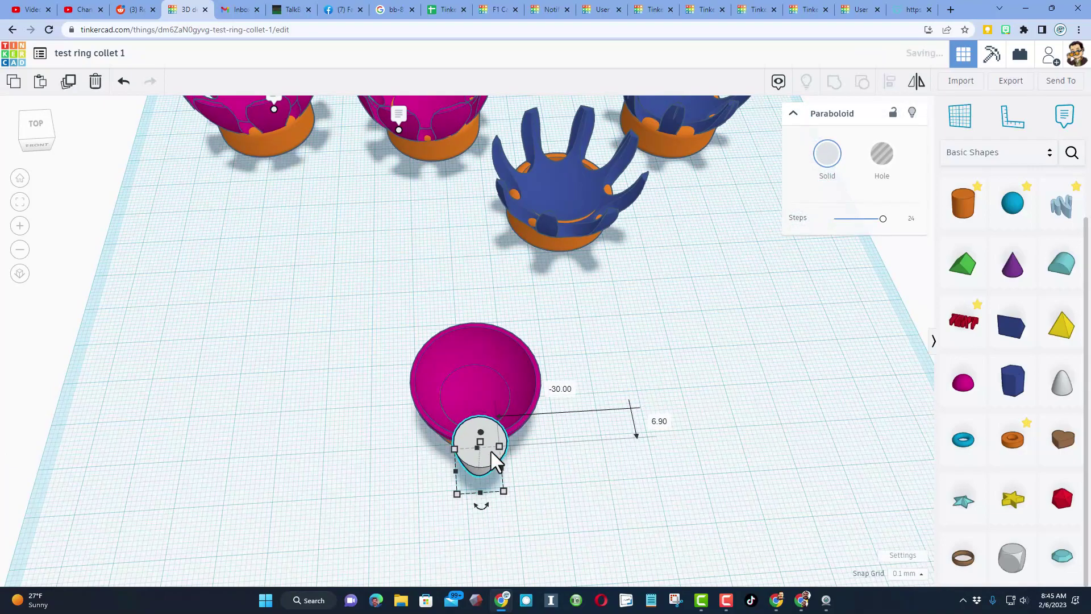
Set the paraboloid against the cup's rim and nudge a copy across to the opposite side.
{"action": "right_click_drag", "start_coordinate": [496, 451], "coordinate": [313, 327]}
{"action": "left_click", "coordinate": [329, 321]}
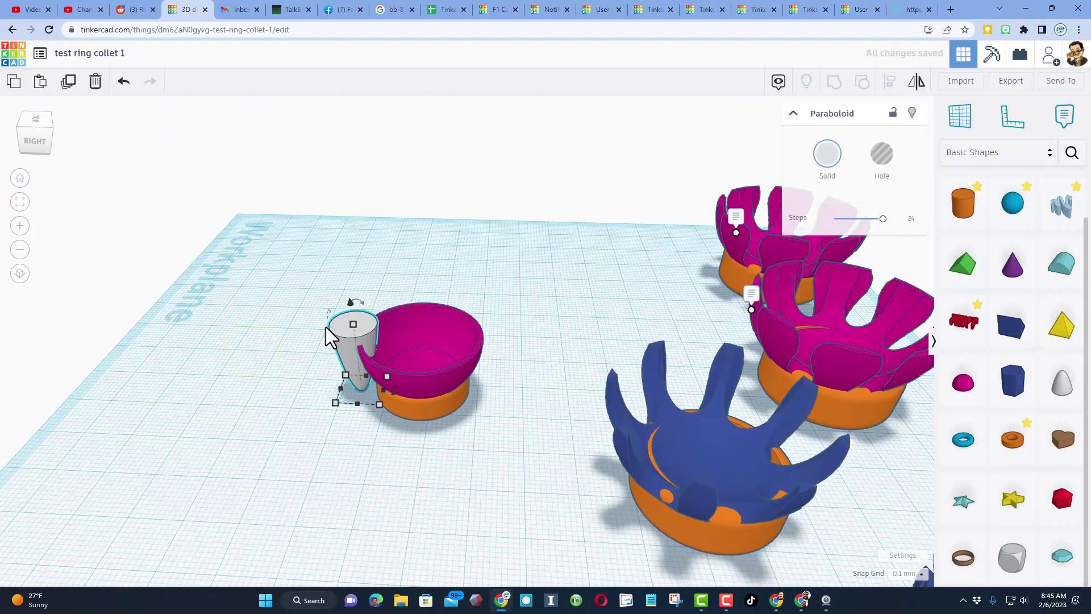
{"action": "key", "text": "Right"}
{"action": "key", "text": "Right"}
{"action": "key", "text": "Right"}
{"action": "key", "text": "Right"}
{"action": "key", "text": "Right"}
{"action": "key", "text": "Right"}
{"action": "key", "text": "Right"}
{"action": "key", "text": "Right"}
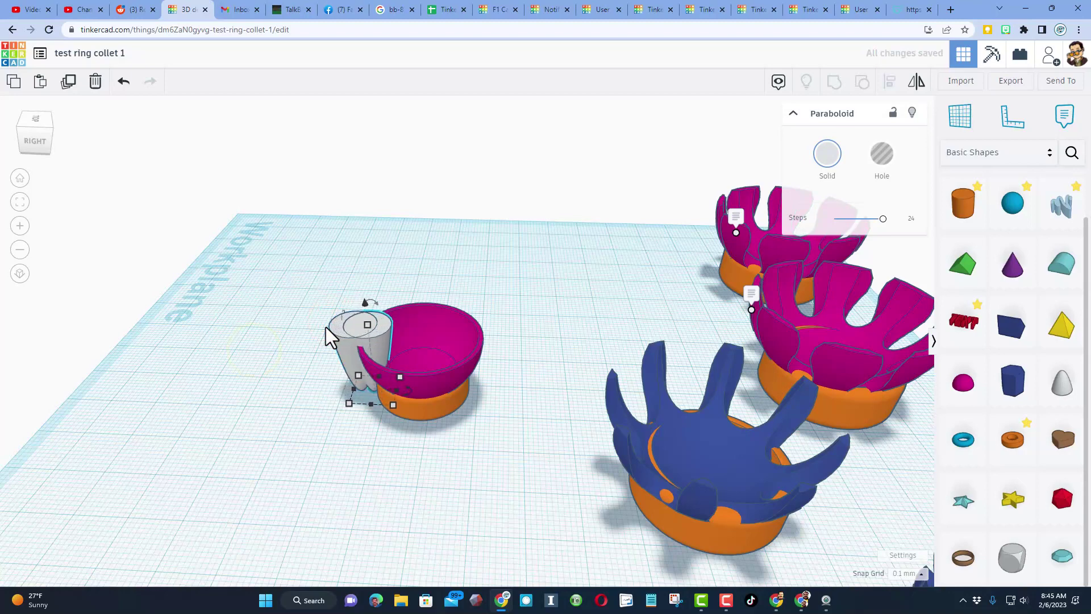
{"action": "key", "text": "Right"}
{"action": "key", "text": "Right"}
{"action": "key", "text": "Right"}
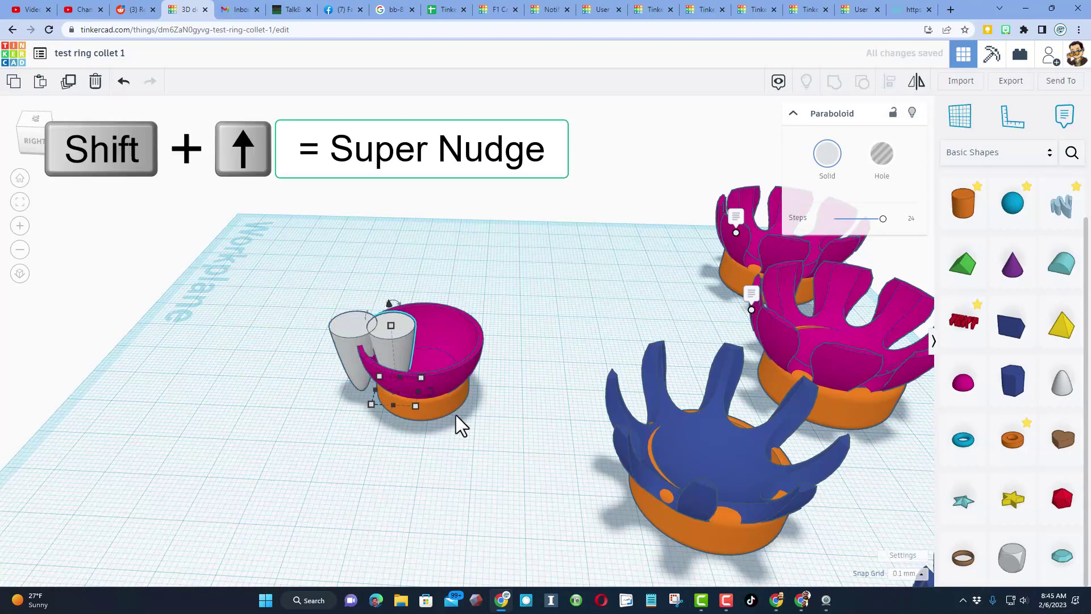
{"action": "key", "text": "Right"}
{"action": "key", "text": "Right"}
{"action": "key", "text": "Right"}
{"action": "key", "text": "Right"}
{"action": "key", "text": "Right"}
{"action": "key", "text": "Right"}
{"action": "key", "text": "Right"}
{"action": "key", "text": "Right"}
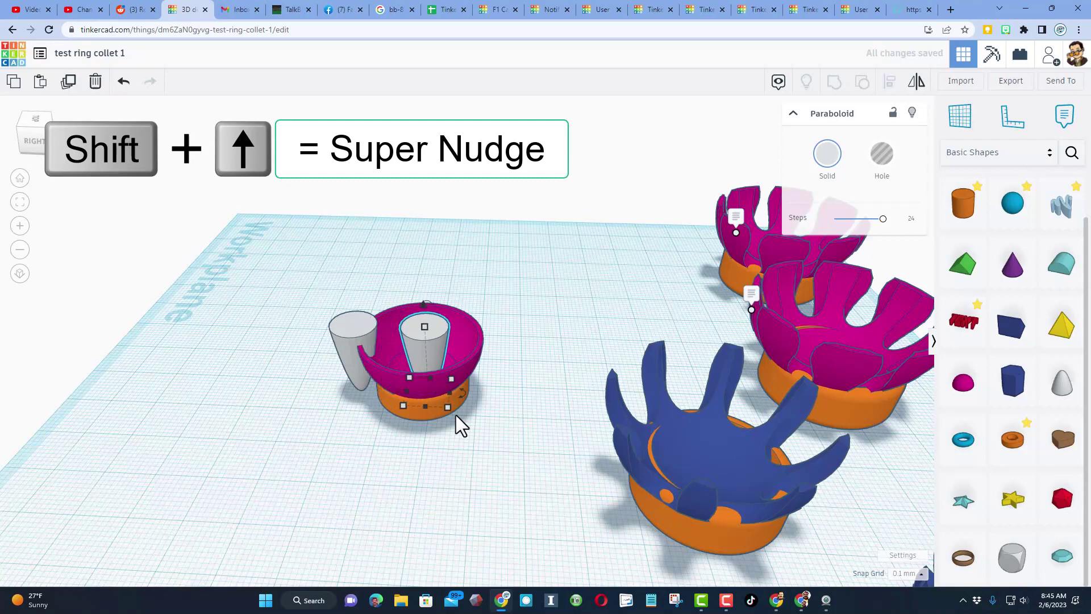
{"action": "key", "text": "Right"}
{"action": "key", "text": "Right"}
{"action": "key", "text": "Right"}
{"action": "key", "text": "Right"}
{"action": "key", "text": "Right"}
{"action": "key", "text": "Right"}
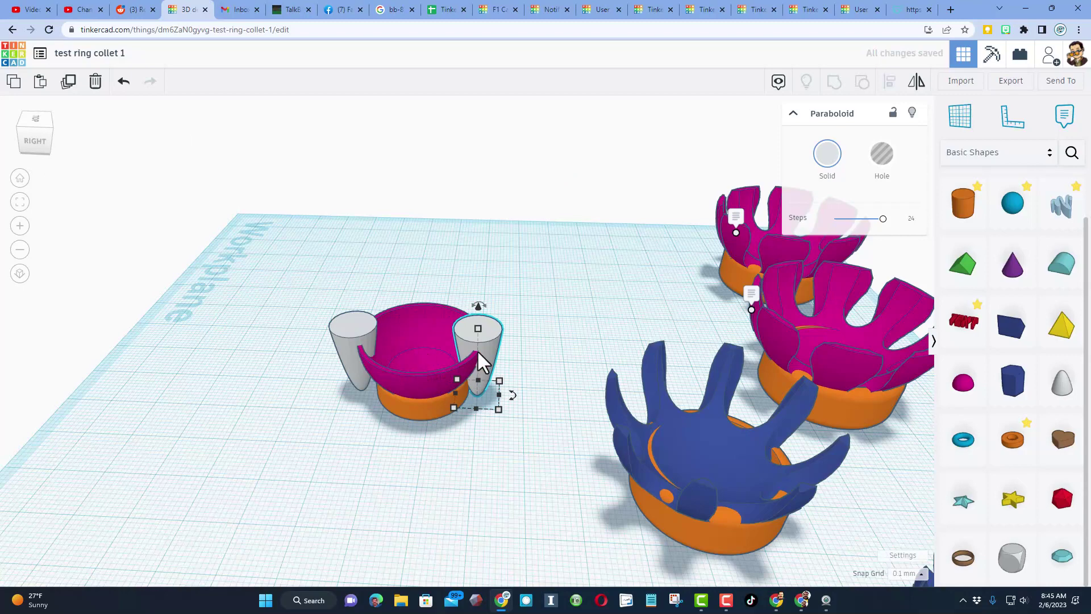
{"action": "key", "text": "Right"}
{"action": "key", "text": "Right"}
{"action": "key", "text": "Right"}
{"action": "key", "text": "Right"}
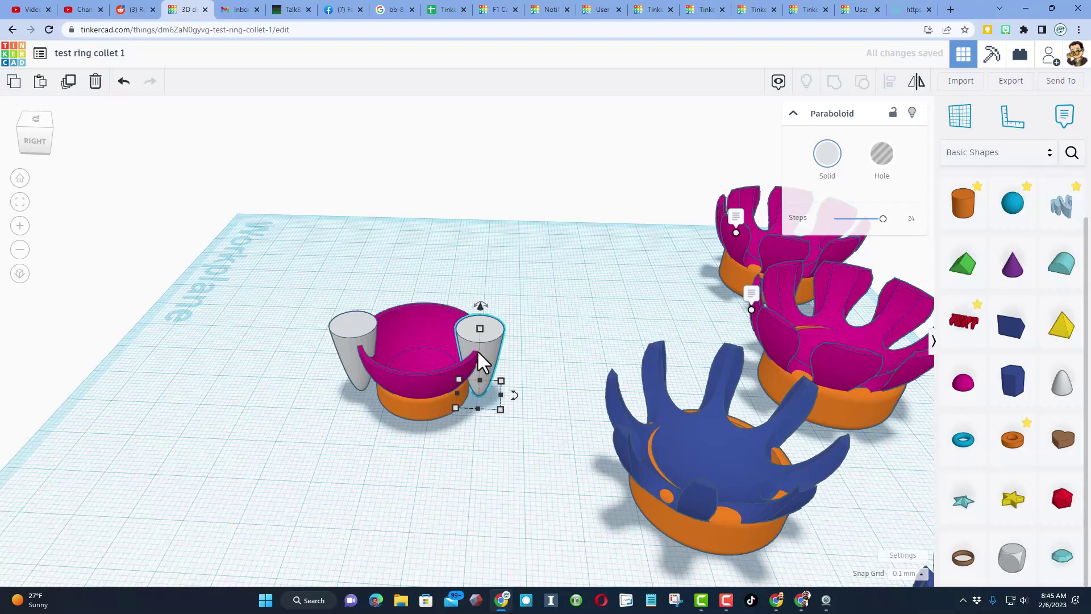
Group the two paraboloids and turn the group into a hole.
{"action": "left_click", "coordinate": [346, 325], "text": "shift"}
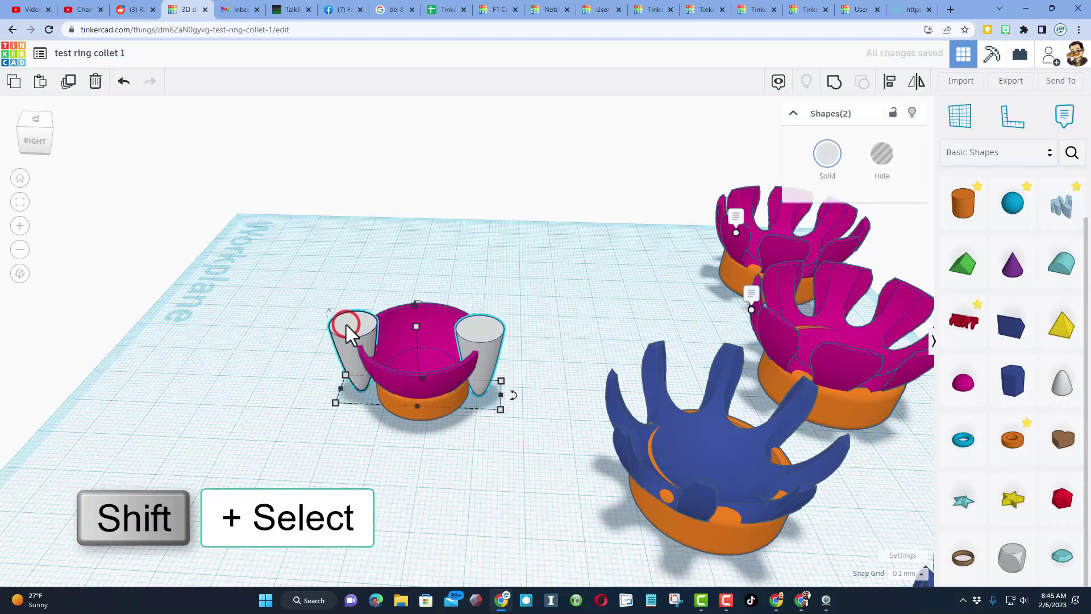
{"action": "left_click", "coordinate": [833, 84]}
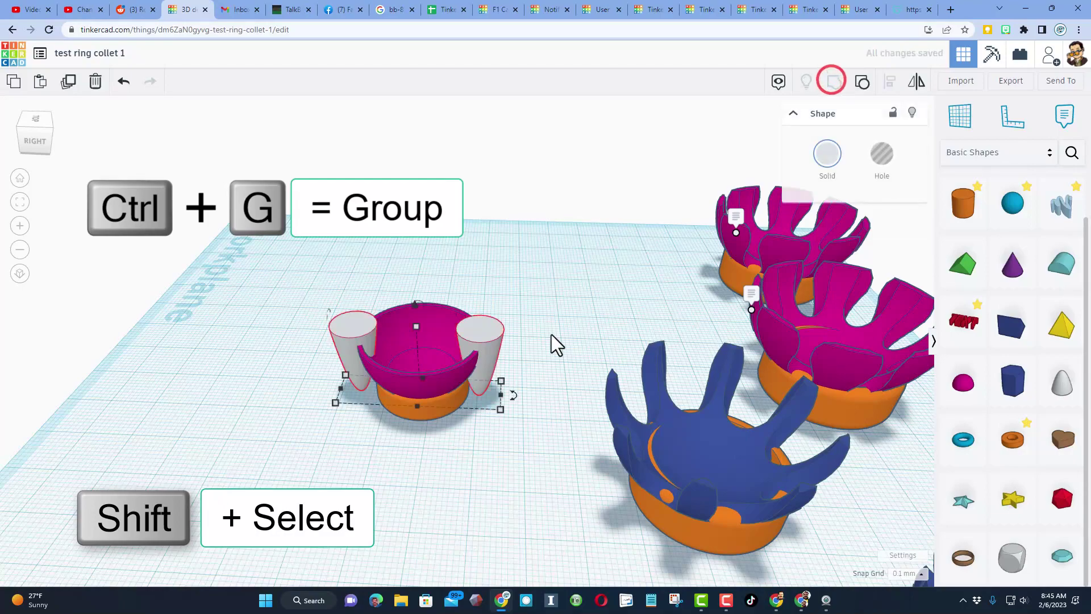
{"action": "left_click", "coordinate": [882, 153]}
{"action": "right_click_drag", "start_coordinate": [223, 455], "coordinate": [503, 455]}
Duplicate the hole pair in 45° rotated copies to ring the magenta bowl.
{"action": "key", "text": "ctrl+d"}
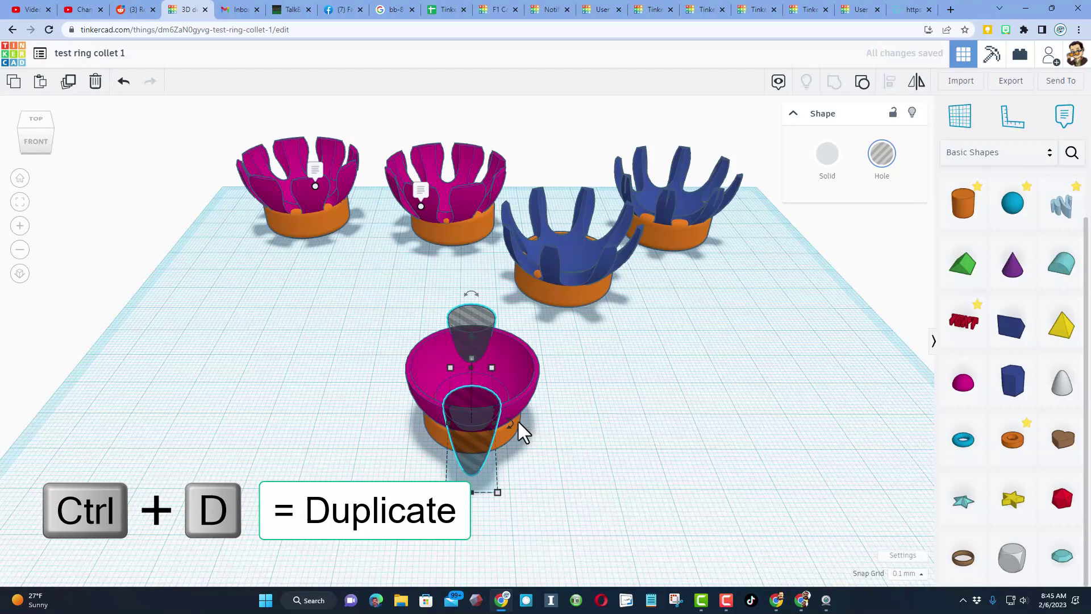
{"action": "left_click_drag", "start_coordinate": [513, 424], "coordinate": [572, 479]}
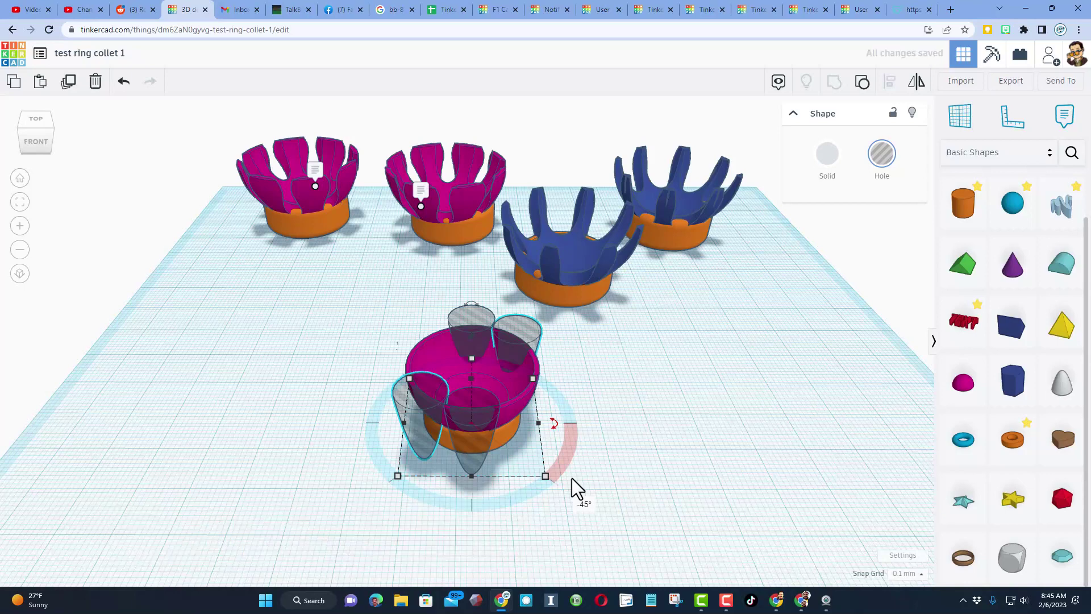
{"action": "key", "text": "ctrl+d"}
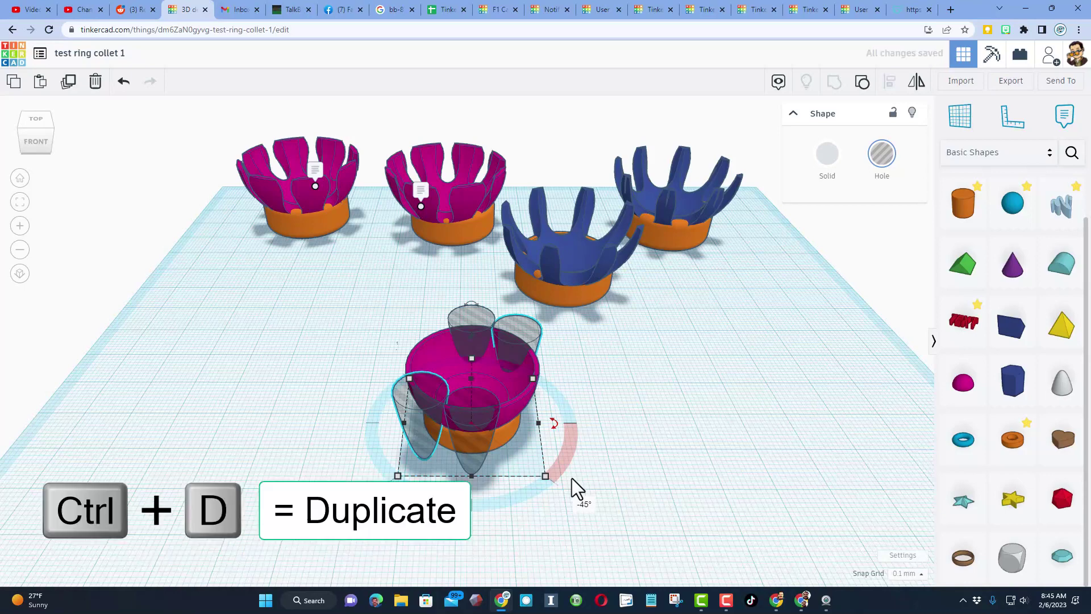
{"action": "key", "text": "ctrl+d"}
{"action": "key", "text": "ctrl+d"}
{"action": "key", "text": "ctrl+d"}
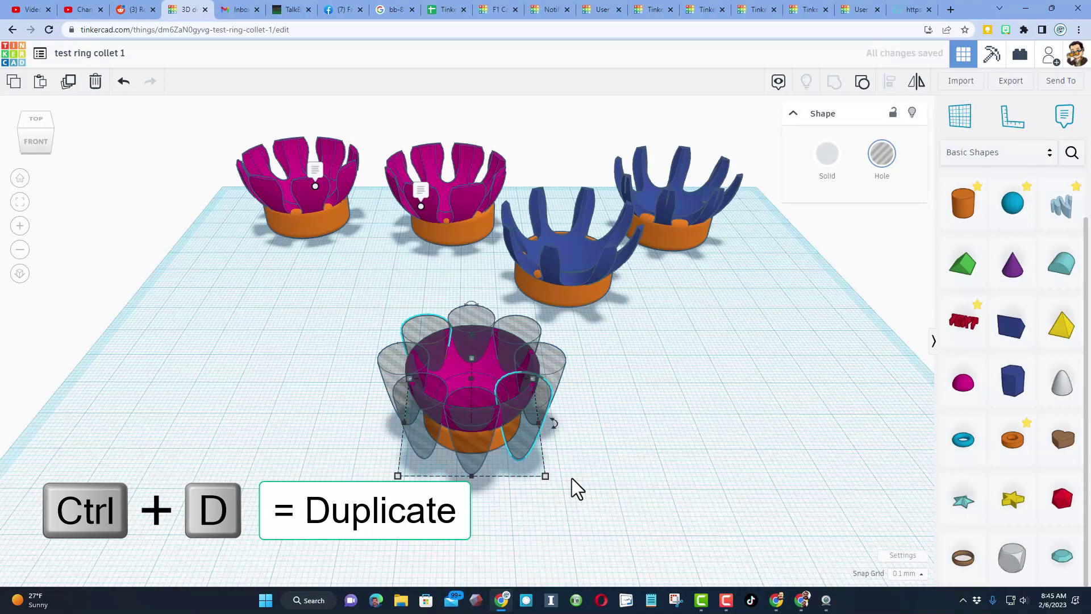
{"action": "right_click_drag", "start_coordinate": [272, 300], "coordinate": [305, 230]}
Group the magenta bowl with its ring of hole cones into a six-pronged crown.
{"action": "left_click", "coordinate": [273, 274]}
{"action": "right_click_drag", "start_coordinate": [268, 275], "coordinate": [261, 287]}
{"action": "left_click_drag", "start_coordinate": [262, 288], "coordinate": [532, 356]}
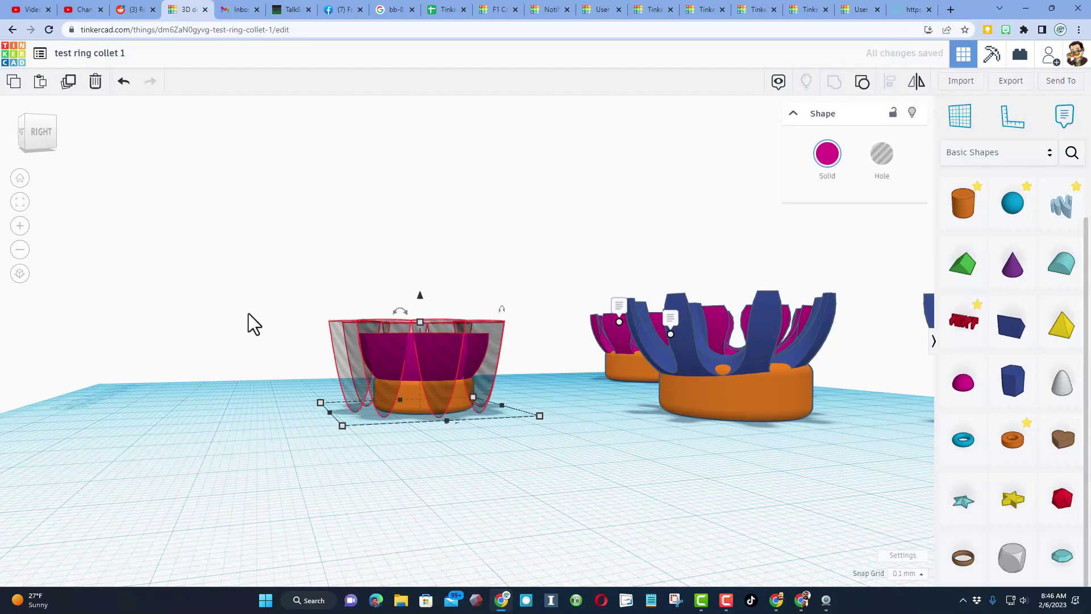
{"action": "right_click_drag", "start_coordinate": [247, 312], "coordinate": [477, 402]}
{"action": "left_click", "coordinate": [538, 421]}
Stretch the magenta crown taller to a height of 19.40.
{"action": "left_click", "coordinate": [477, 352]}
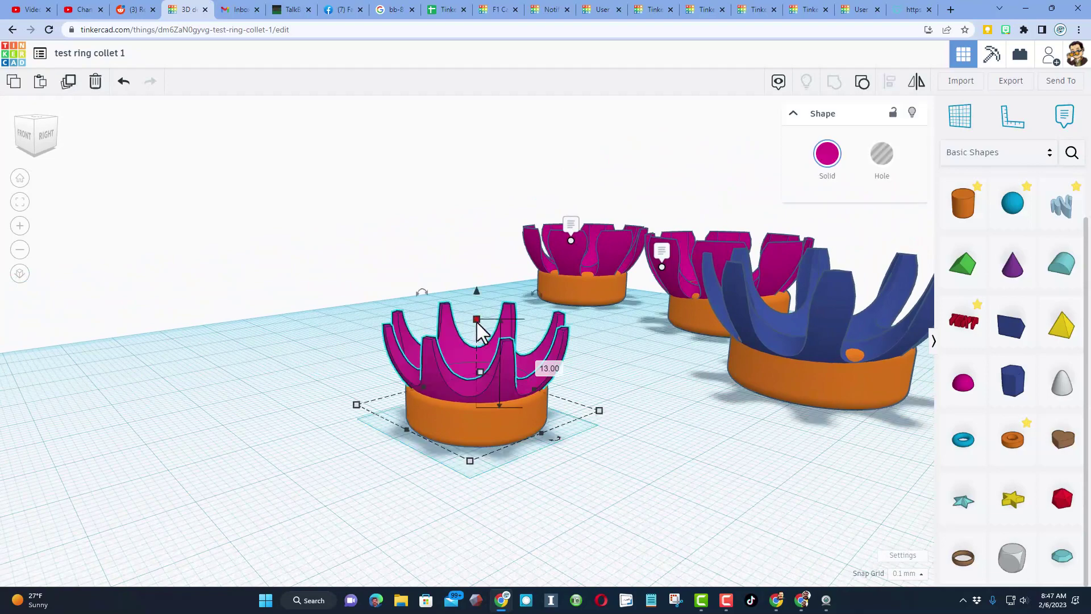
{"action": "left_click_drag", "start_coordinate": [477, 301], "coordinate": [481, 275]}
{"action": "right_click_drag", "start_coordinate": [482, 275], "coordinate": [497, 394]}
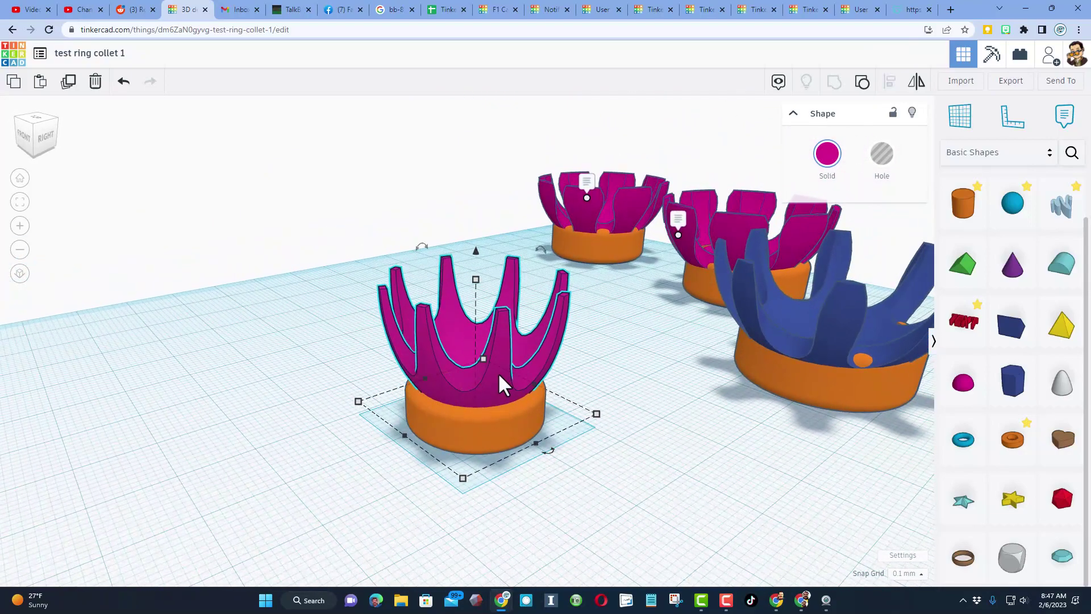
{"action": "scroll", "coordinate": [740, 400], "scroll_direction": "down", "scroll_amount": 3}
{"action": "right_click_drag", "start_coordinate": [745, 390], "coordinate": [358, 321]}
{"action": "right_click_drag", "start_coordinate": [211, 346], "coordinate": [213, 342]}
{"action": "right_click_drag", "start_coordinate": [225, 402], "coordinate": [226, 404]}
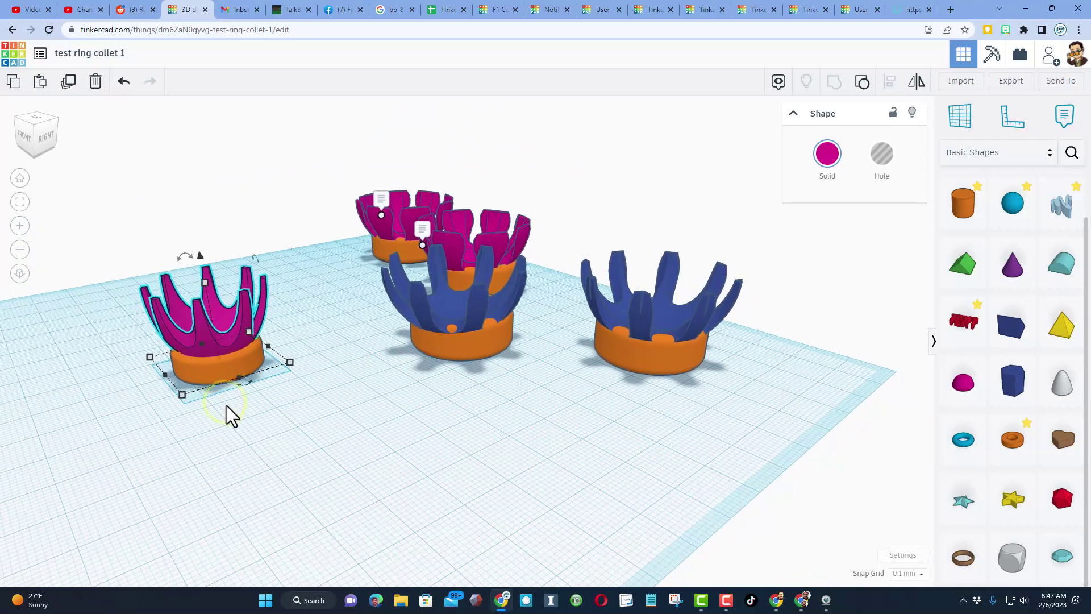
{"action": "scroll", "coordinate": [226, 400], "scroll_direction": "down", "scroll_amount": 1}
Duplicate the crown with its orange base and move the copy to the left.
{"action": "middle_click_drag", "start_coordinate": [226, 398], "coordinate": [636, 447]}
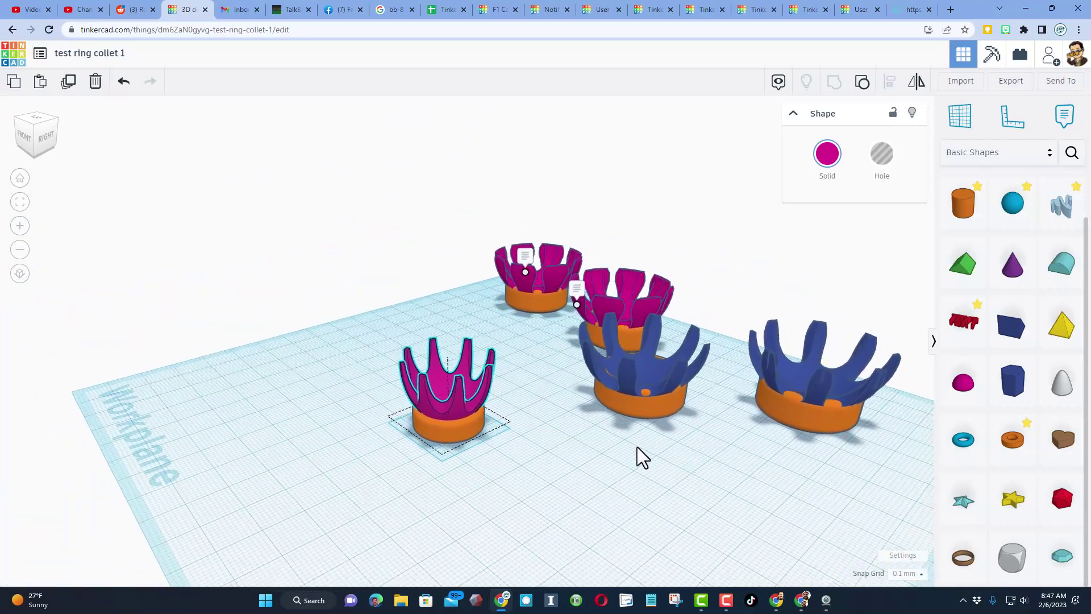
{"action": "left_click", "coordinate": [545, 478]}
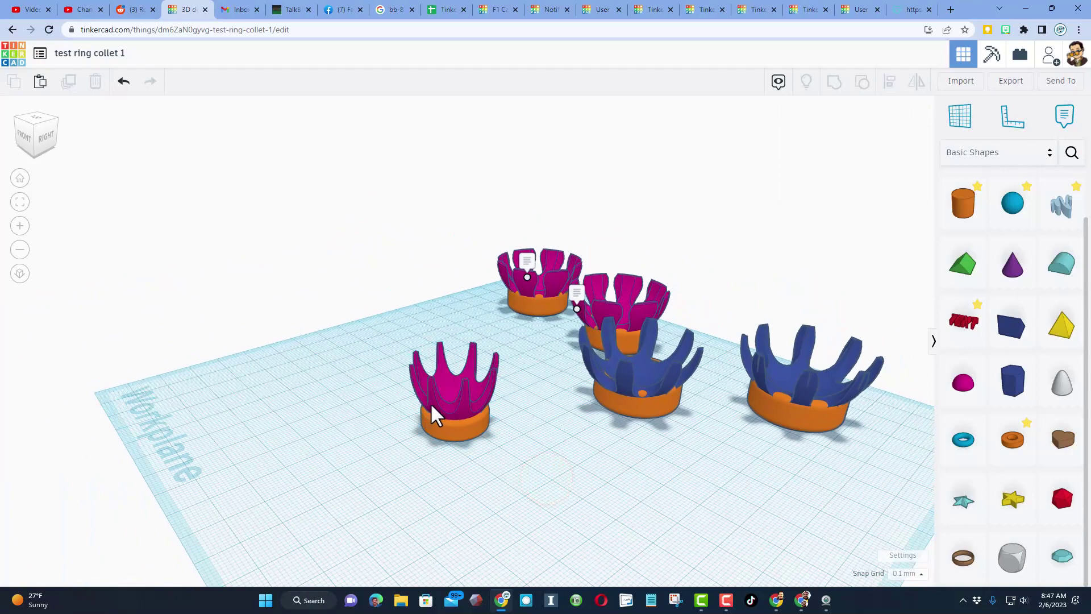
{"action": "right_click_drag", "start_coordinate": [367, 383], "coordinate": [377, 329]}
{"action": "left_click_drag", "start_coordinate": [376, 329], "coordinate": [497, 449]}
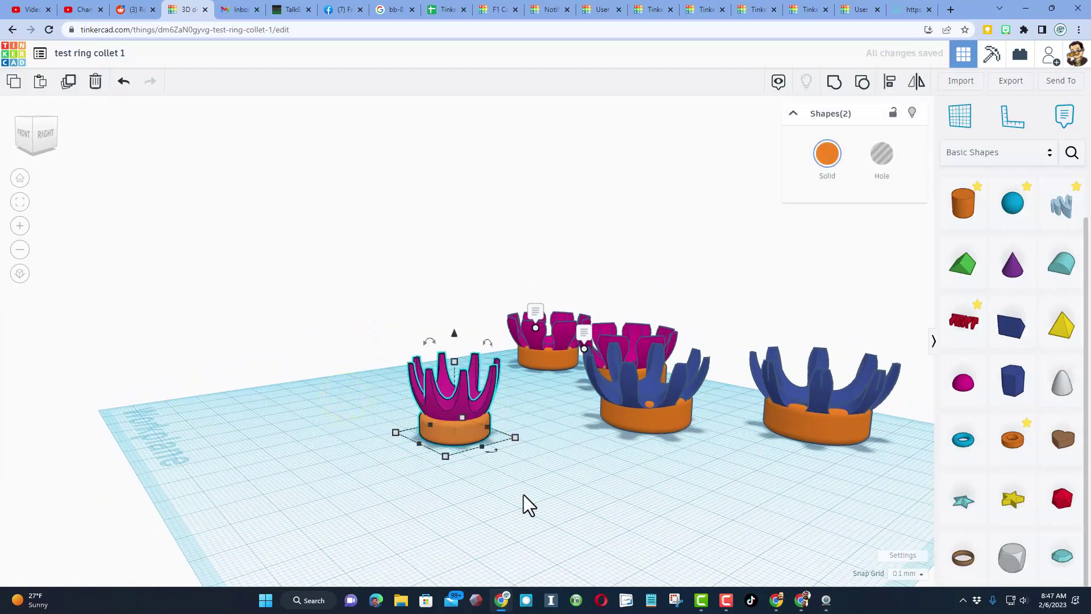
{"action": "key", "text": "ctrl+d"}
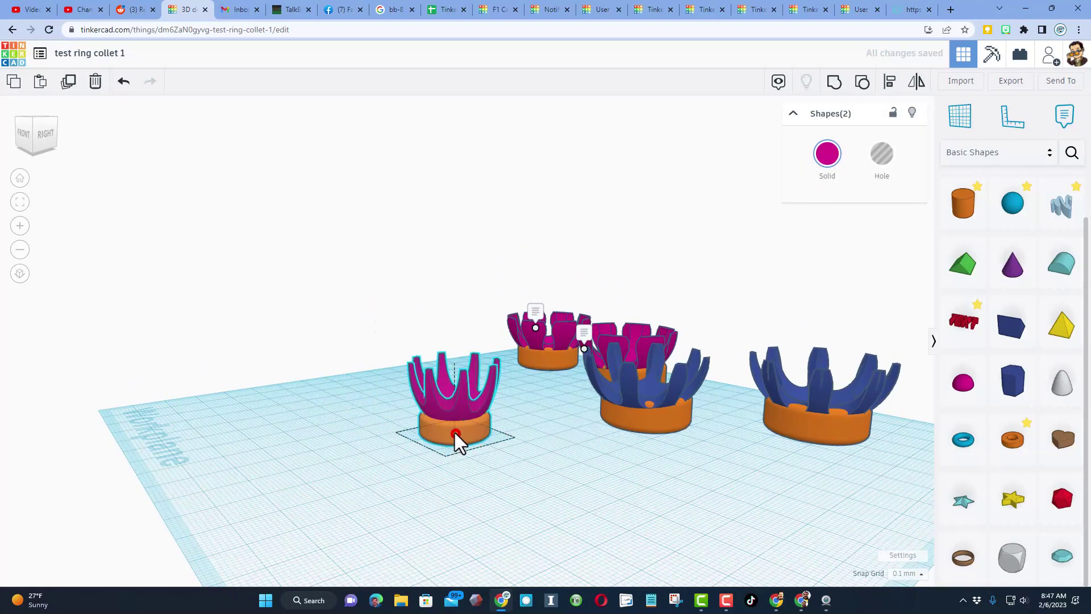
{"action": "left_click_drag", "start_coordinate": [455, 433], "coordinate": [316, 426]}
Ungroup the copied crown and lift its hole cones 3.20 off the workplane.
{"action": "left_click", "coordinate": [314, 458]}
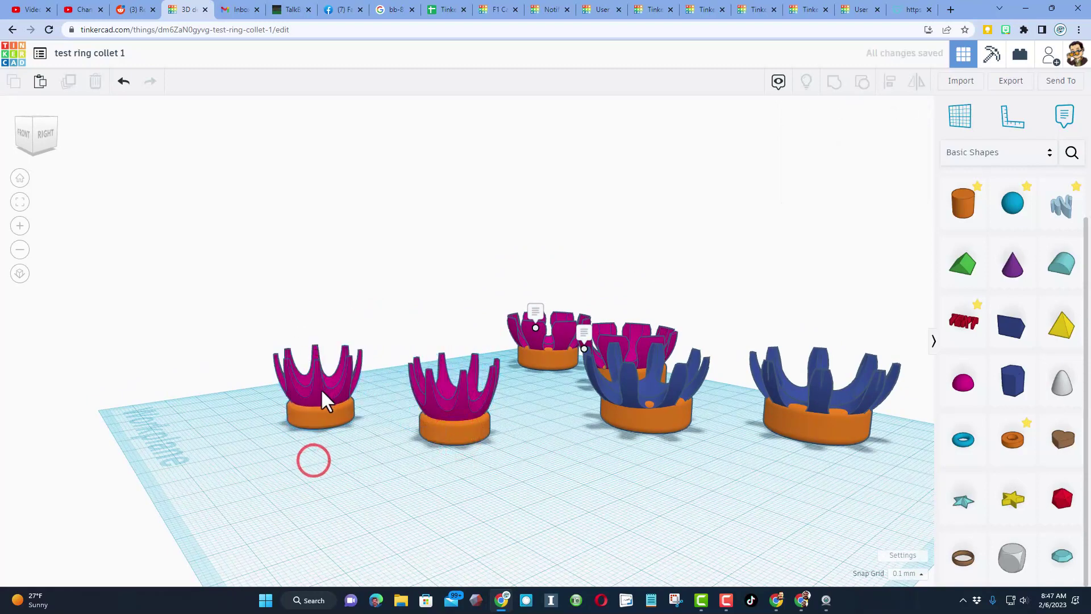
{"action": "left_click", "coordinate": [321, 389]}
{"action": "key", "text": "h"}
{"action": "left_click", "coordinate": [313, 457]}
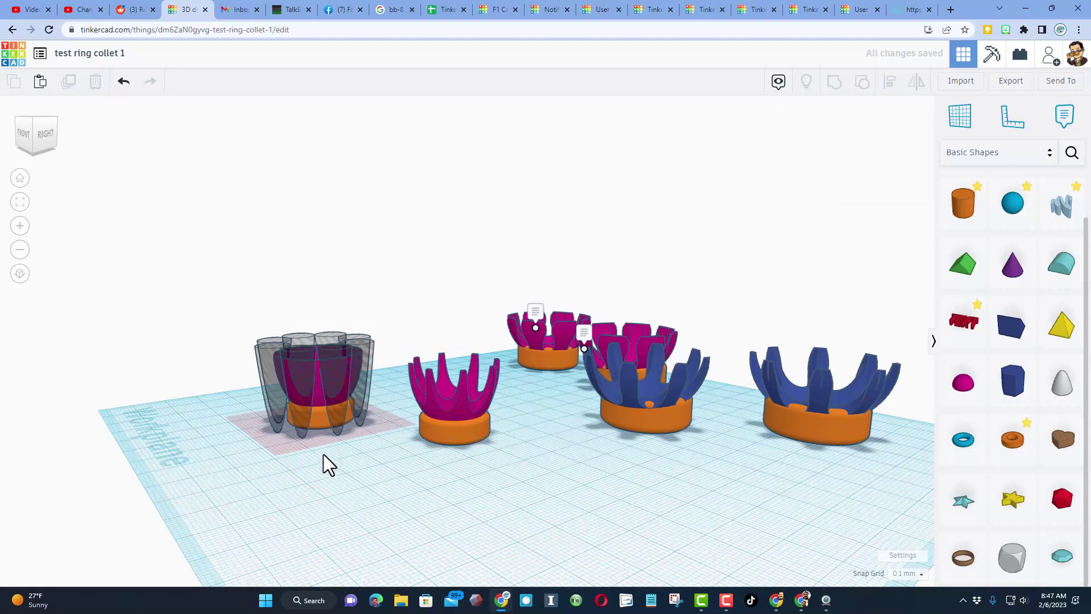
{"action": "right_click_drag", "start_coordinate": [324, 459], "coordinate": [282, 388]}
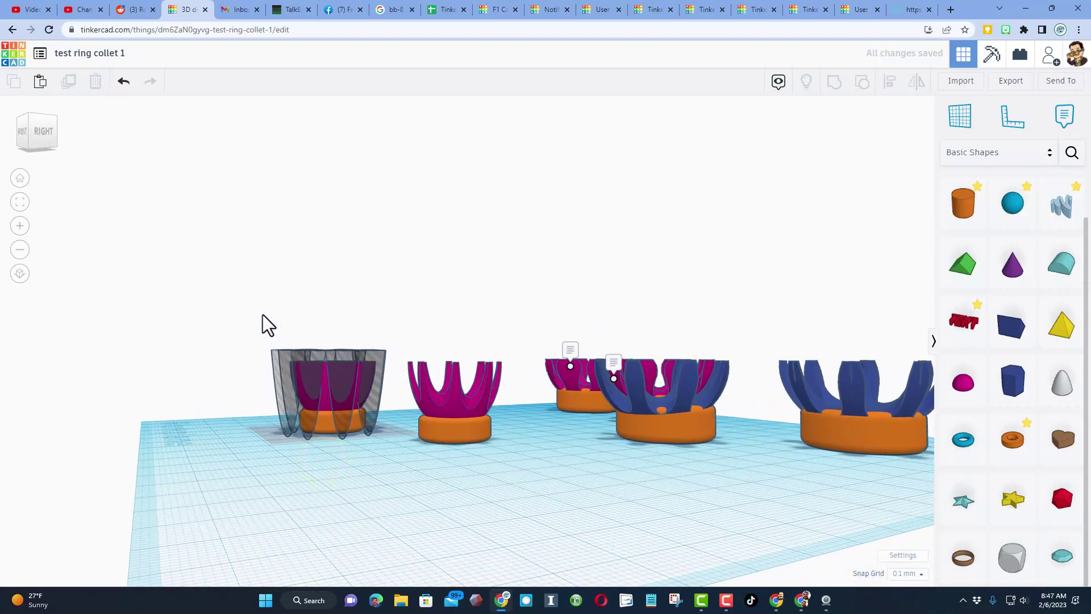
{"action": "left_click_drag", "start_coordinate": [268, 339], "coordinate": [371, 360]}
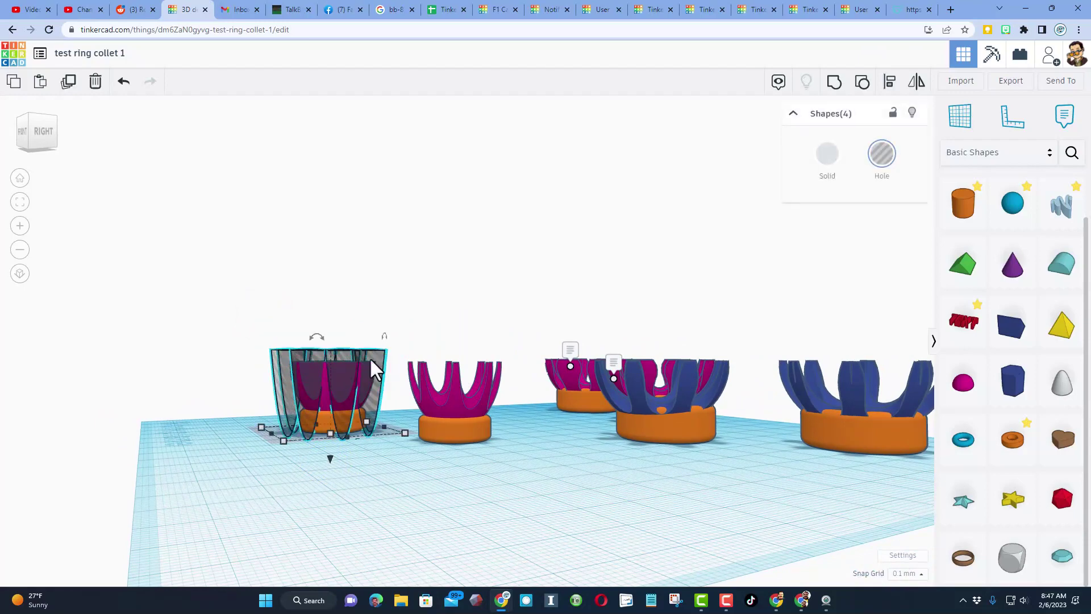
{"action": "left_click_drag", "start_coordinate": [330, 461], "coordinate": [328, 447]}
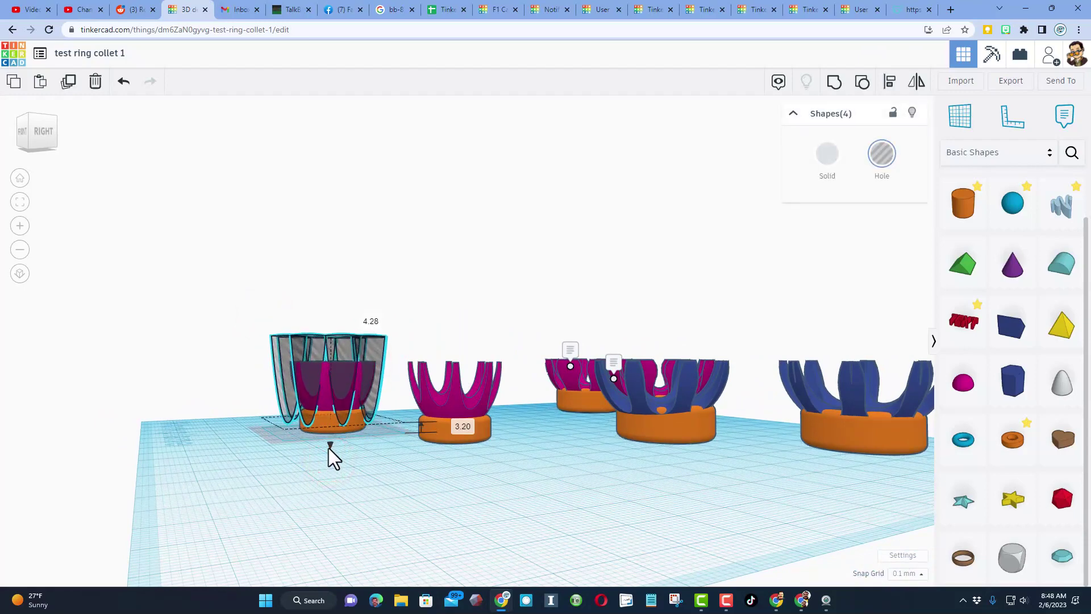
{"action": "left_click", "coordinate": [300, 493]}
{"action": "right_click_drag", "start_coordinate": [325, 458], "coordinate": [327, 482]}
{"action": "scroll", "coordinate": [326, 455], "scroll_direction": "up", "scroll_amount": 3}
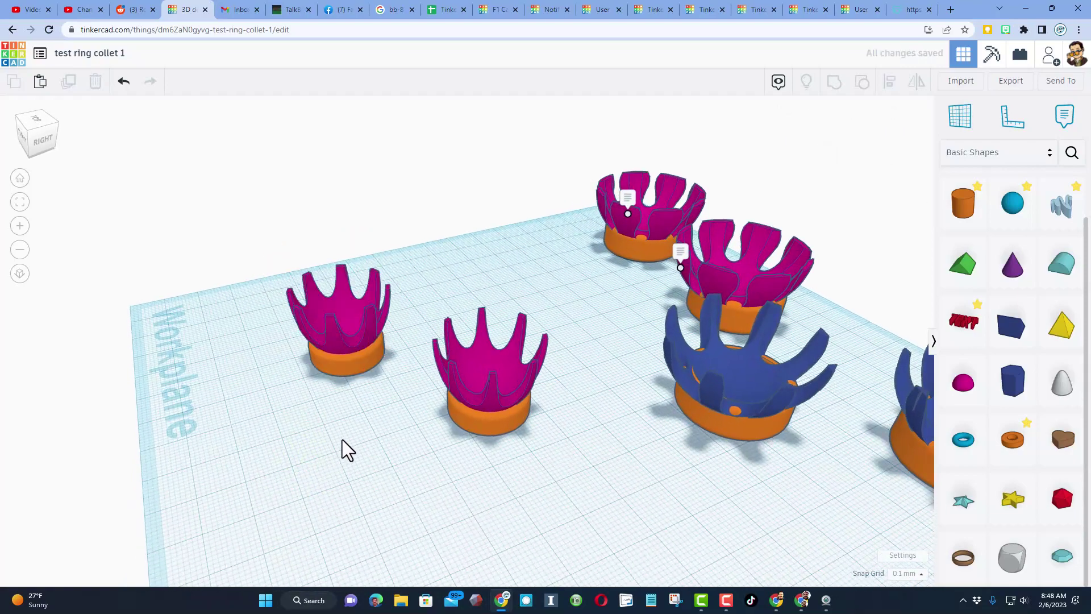
{"action": "right_click_drag", "start_coordinate": [345, 431], "coordinate": [453, 400]}
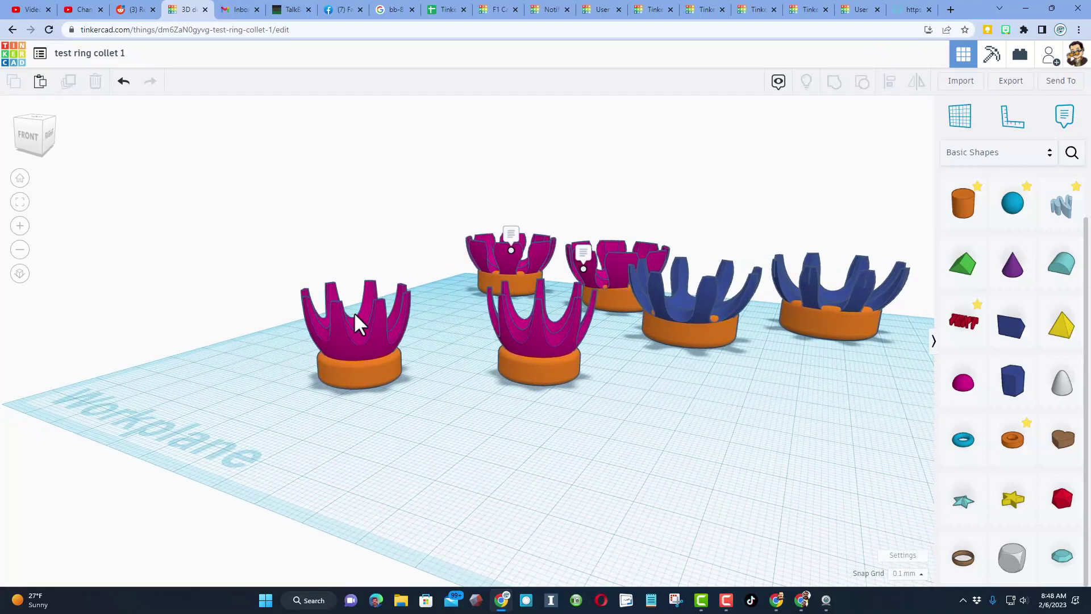
{"action": "right_click_drag", "start_coordinate": [384, 362], "coordinate": [561, 355]}
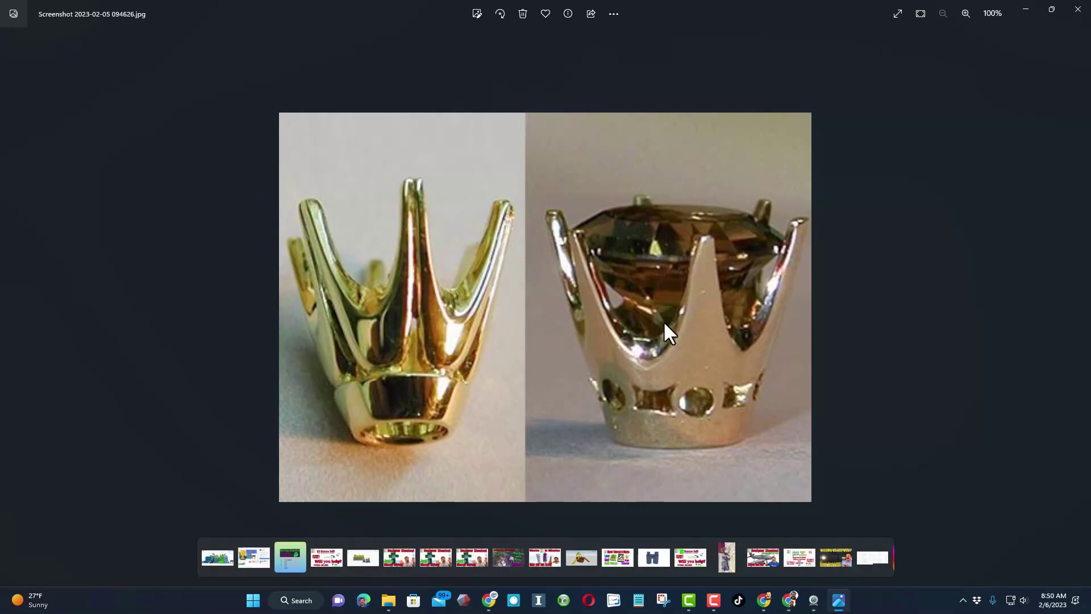
Switch from the reference photo back to the Tinkercad editor with Alt+Tab.
{"action": "key", "text": "alt+Tab"}
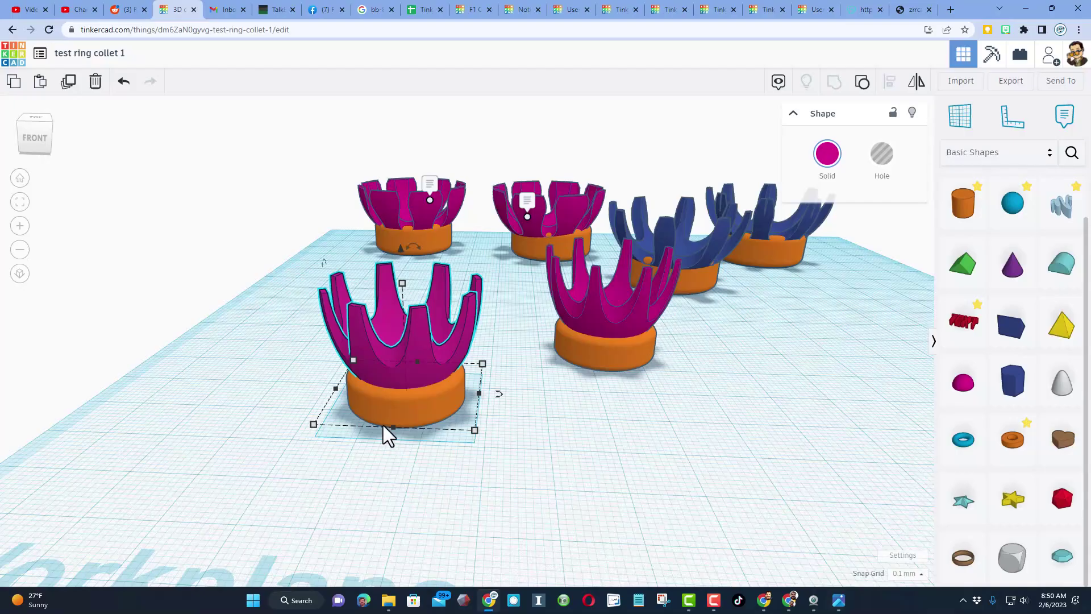
Ungroup the copied collet and delete three of its hole cones.
{"action": "left_click", "coordinate": [871, 85]}
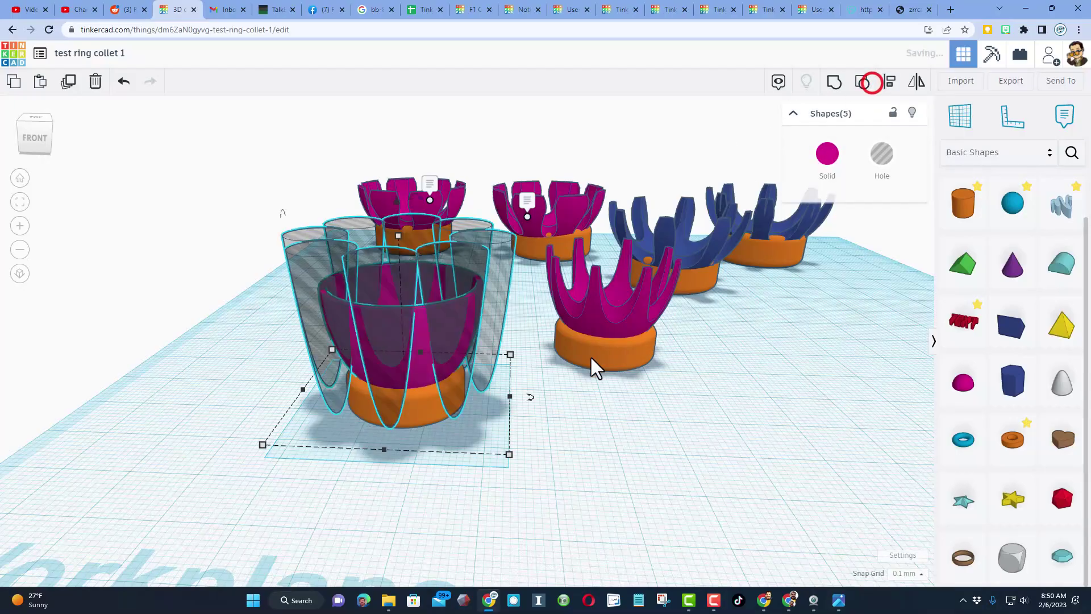
{"action": "left_click", "coordinate": [538, 406]}
{"action": "right_click_drag", "start_coordinate": [539, 405], "coordinate": [288, 337]}
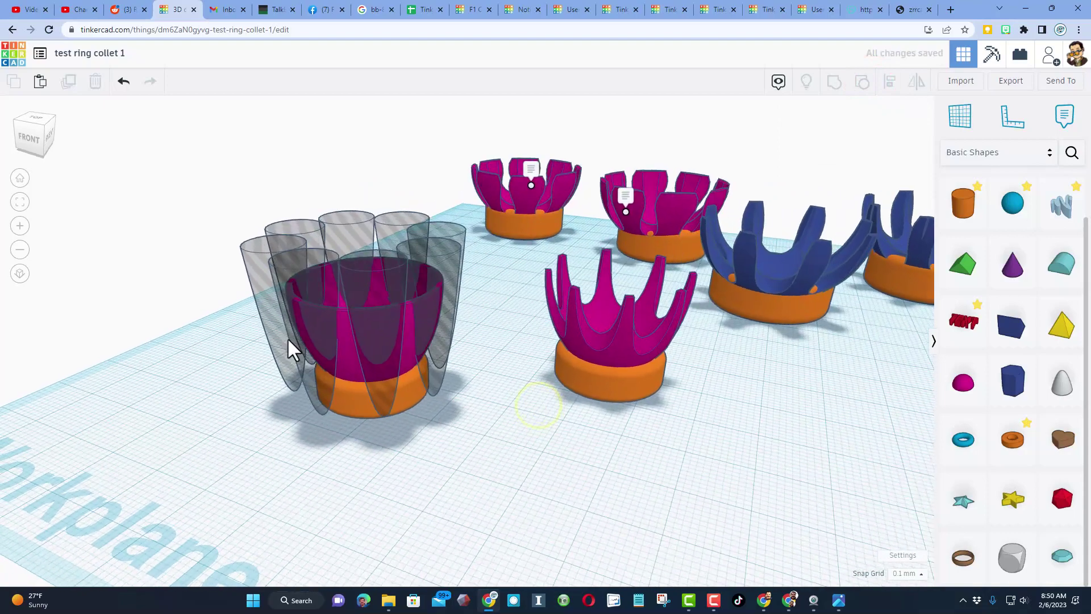
{"action": "left_click", "coordinate": [247, 244]}
{"action": "key", "text": "Delete"}
{"action": "key", "text": "Delete"}
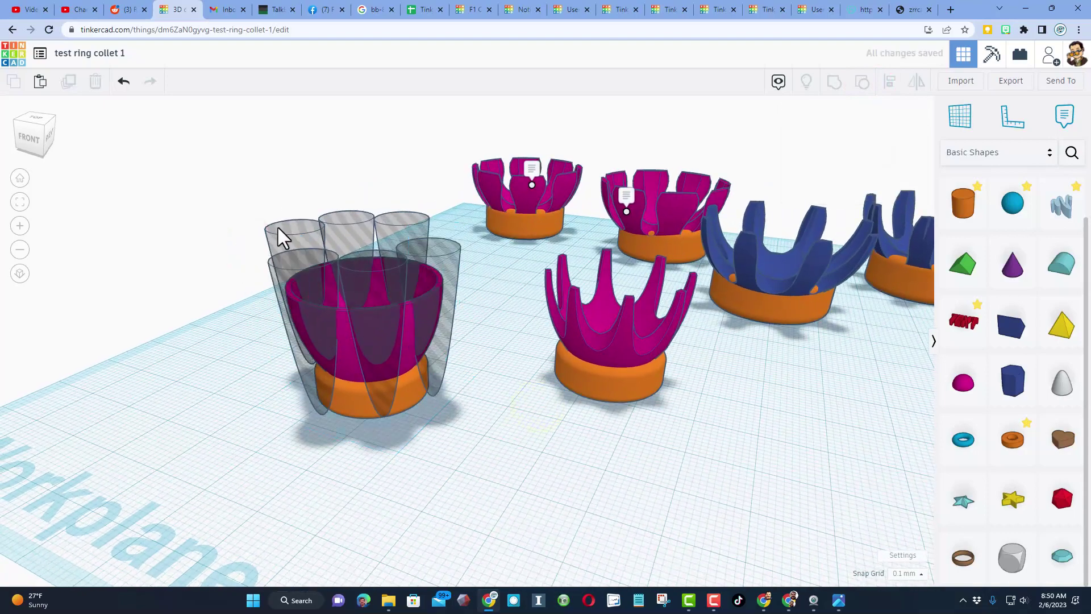
{"action": "left_click", "coordinate": [275, 226]}
{"action": "key", "text": "Delete"}
{"action": "left_click", "coordinate": [333, 219]}
{"action": "key", "text": "Delete"}
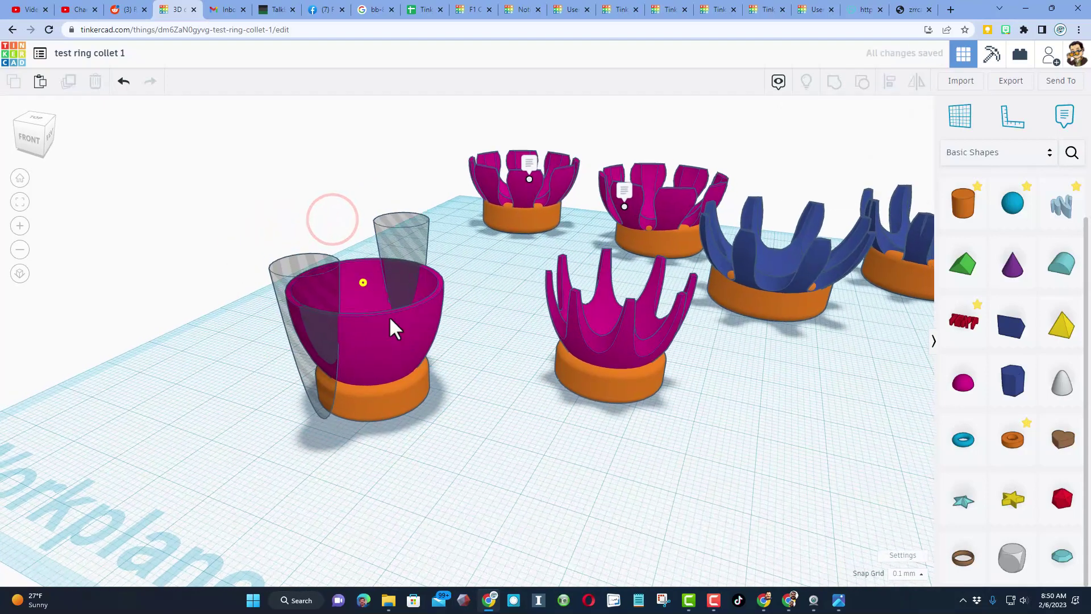
Duplicate the front hole cone and rotate the copy -60° around the bowl.
{"action": "right_click_drag", "start_coordinate": [390, 316], "coordinate": [323, 466]}
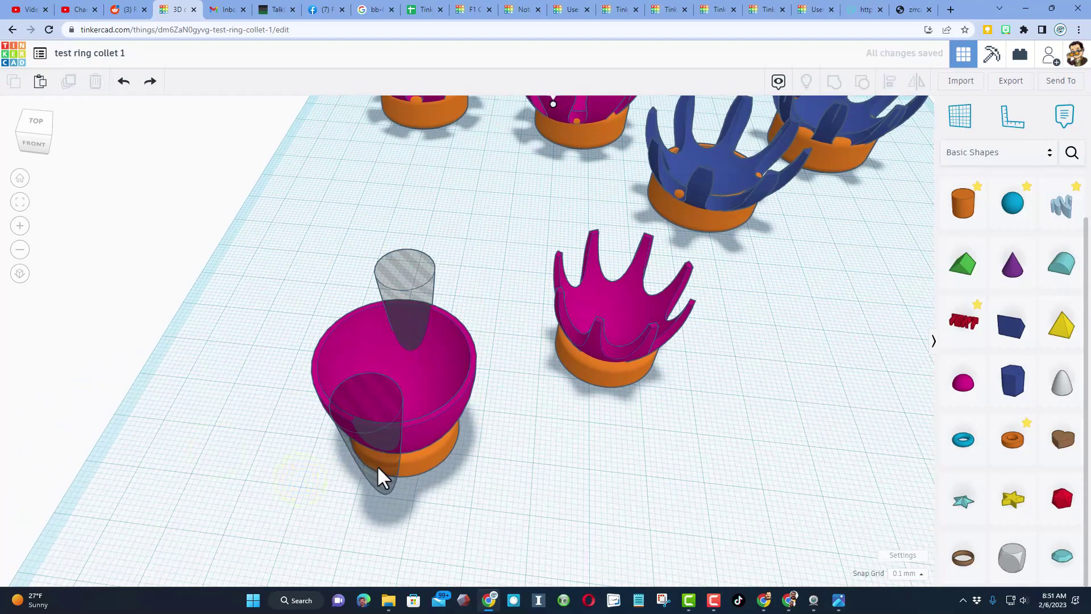
{"action": "left_click", "coordinate": [373, 431]}
{"action": "key", "text": "ctrl+d"}
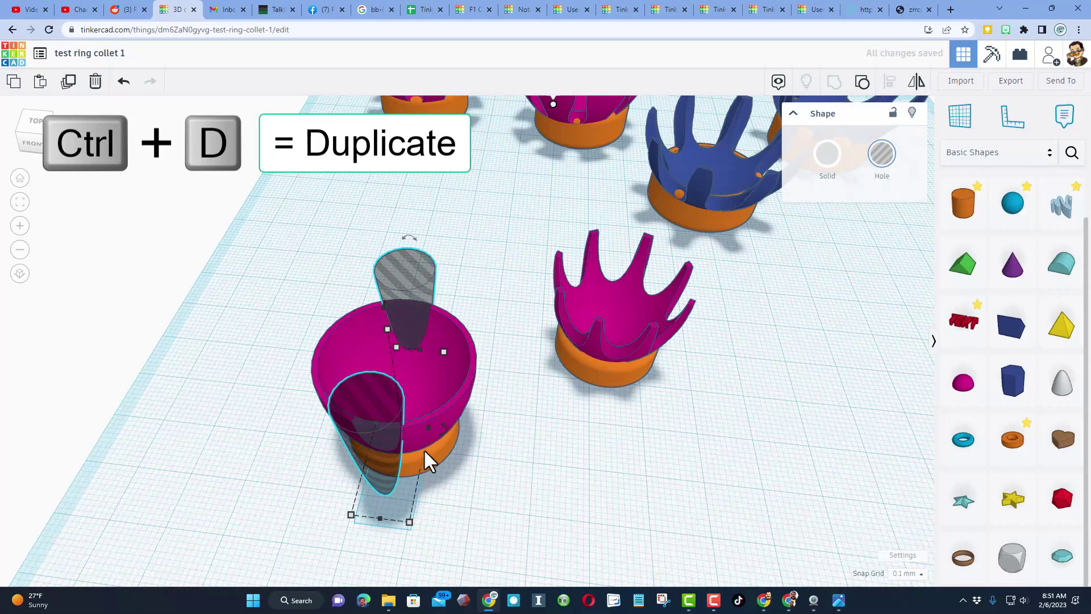
{"action": "left_click_drag", "start_coordinate": [437, 427], "coordinate": [523, 531]}
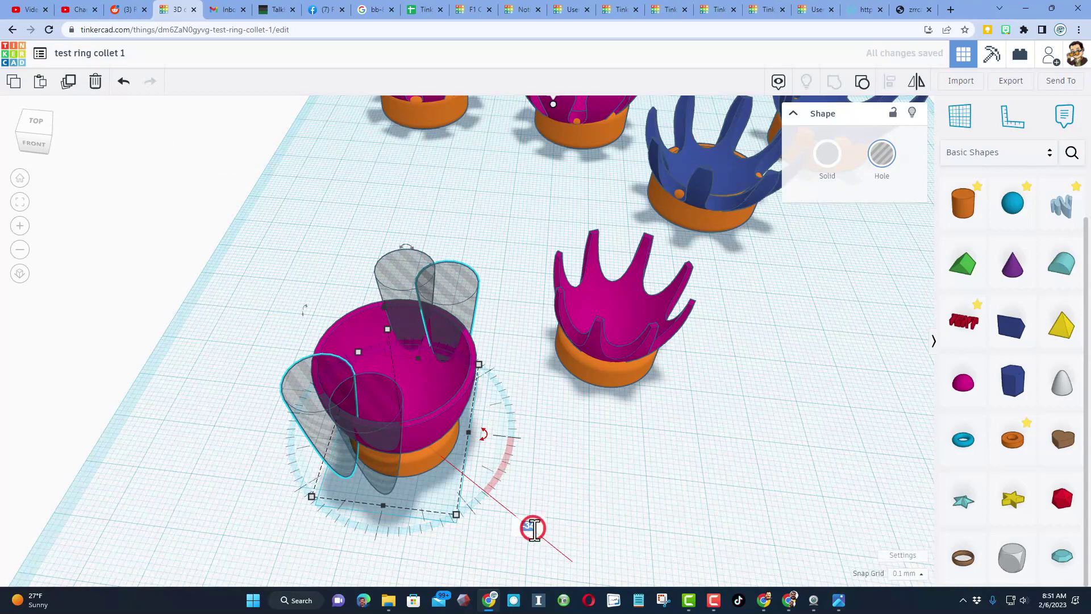
{"action": "left_click", "coordinate": [534, 528]}
{"action": "type", "text": "-60"}
{"action": "key", "text": "Return"}
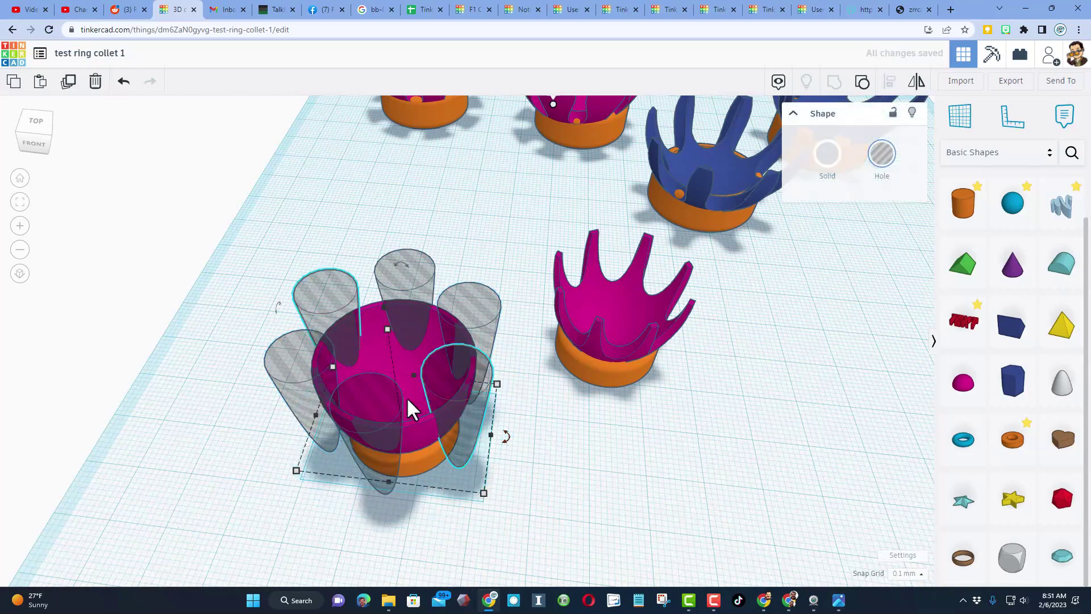
Lower the three rear hole cones.
{"action": "right_click_drag", "start_coordinate": [152, 288], "coordinate": [237, 254]}
{"action": "right_click_drag", "start_coordinate": [77, 334], "coordinate": [111, 308]}
{"action": "left_click", "coordinate": [267, 179]}
{"action": "left_click_drag", "start_coordinate": [219, 187], "coordinate": [362, 224]}
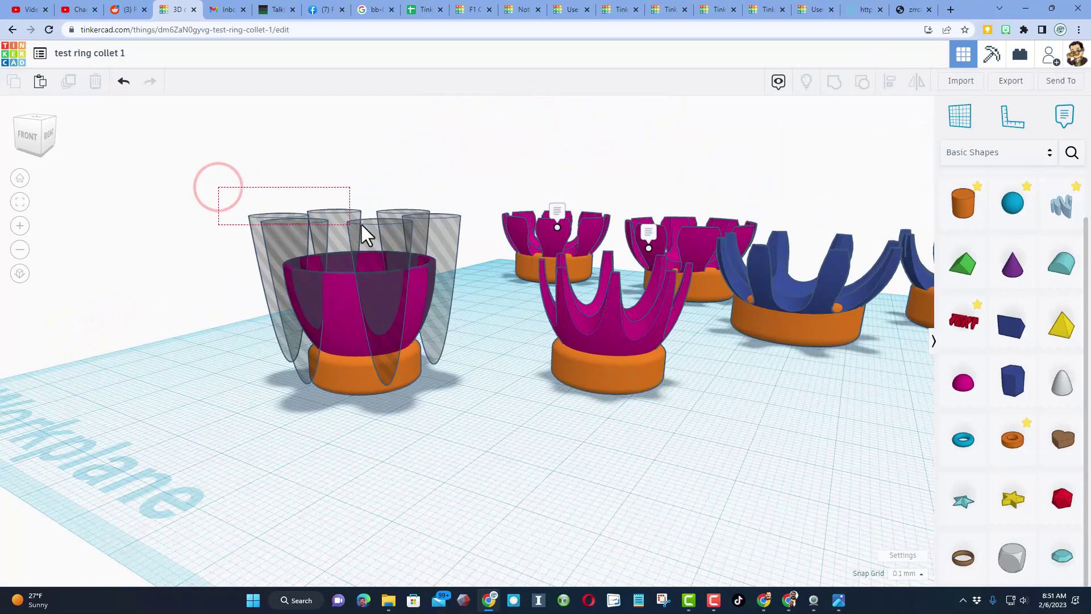
{"action": "left_click_drag", "start_coordinate": [435, 224], "coordinate": [435, 224]}
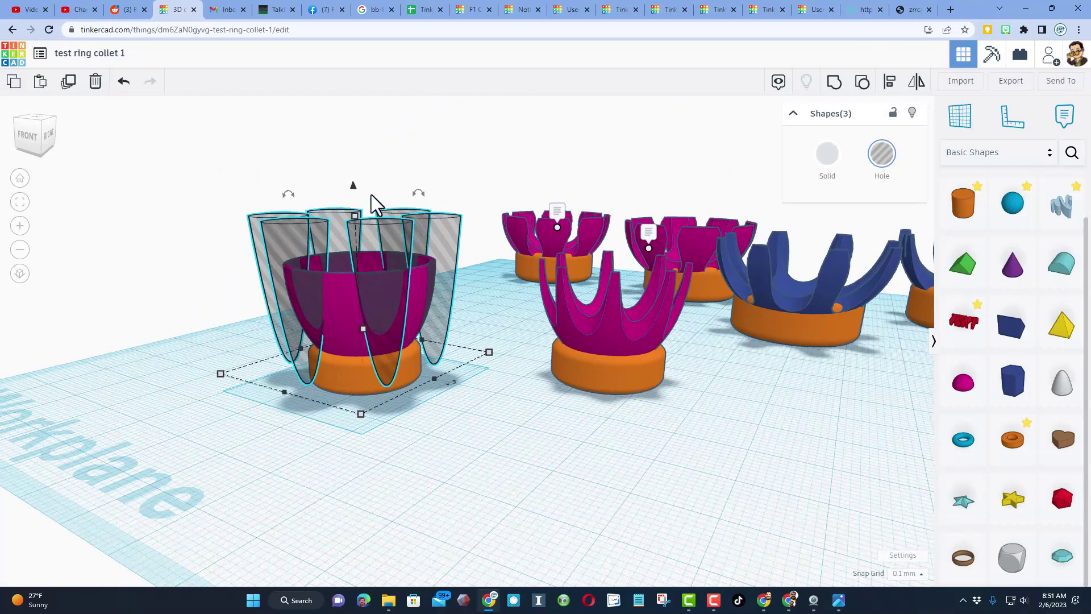
{"action": "left_click_drag", "start_coordinate": [352, 192], "coordinate": [356, 228]}
Group all four hole cones with the magenta cup into a new crown.
{"action": "right_click_drag", "start_coordinate": [295, 220], "coordinate": [213, 228]}
{"action": "left_click_drag", "start_coordinate": [363, 288], "coordinate": [418, 288]}
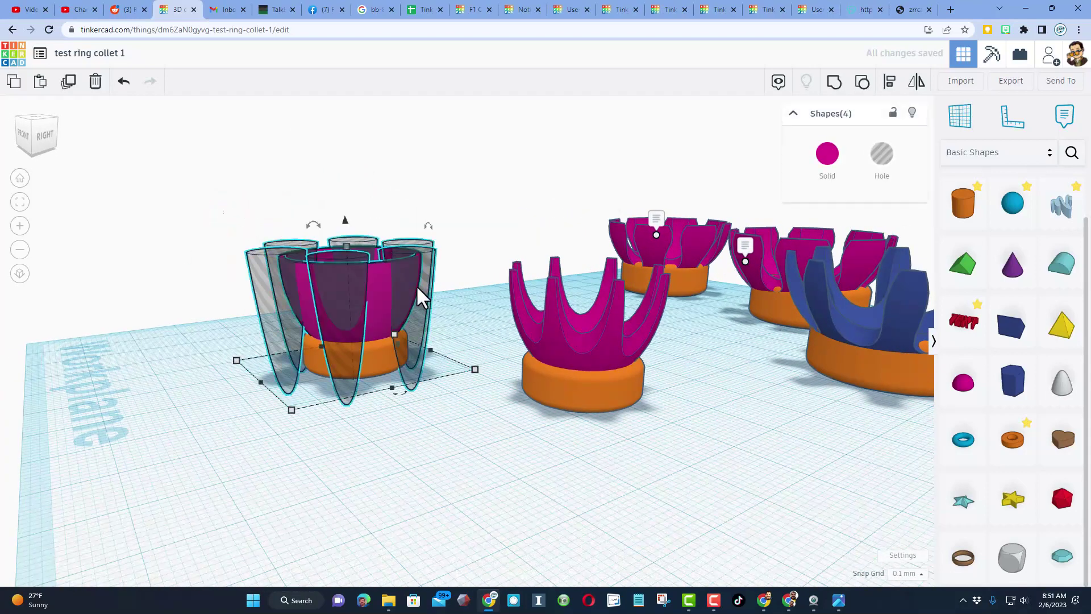
{"action": "key", "text": "ctrl+g"}
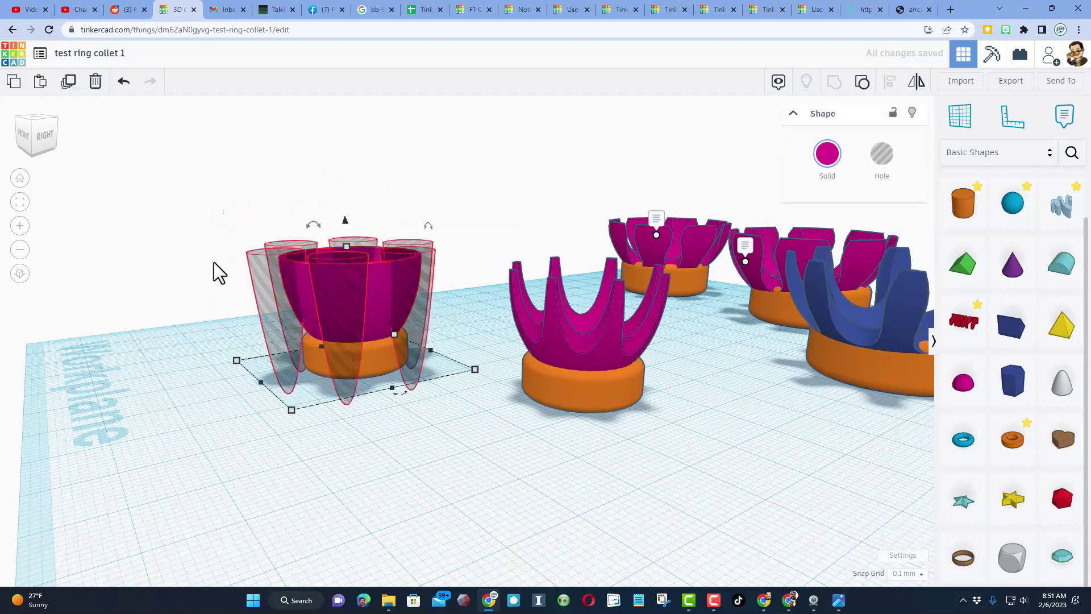
{"action": "right_click_drag", "start_coordinate": [213, 261], "coordinate": [400, 359]}
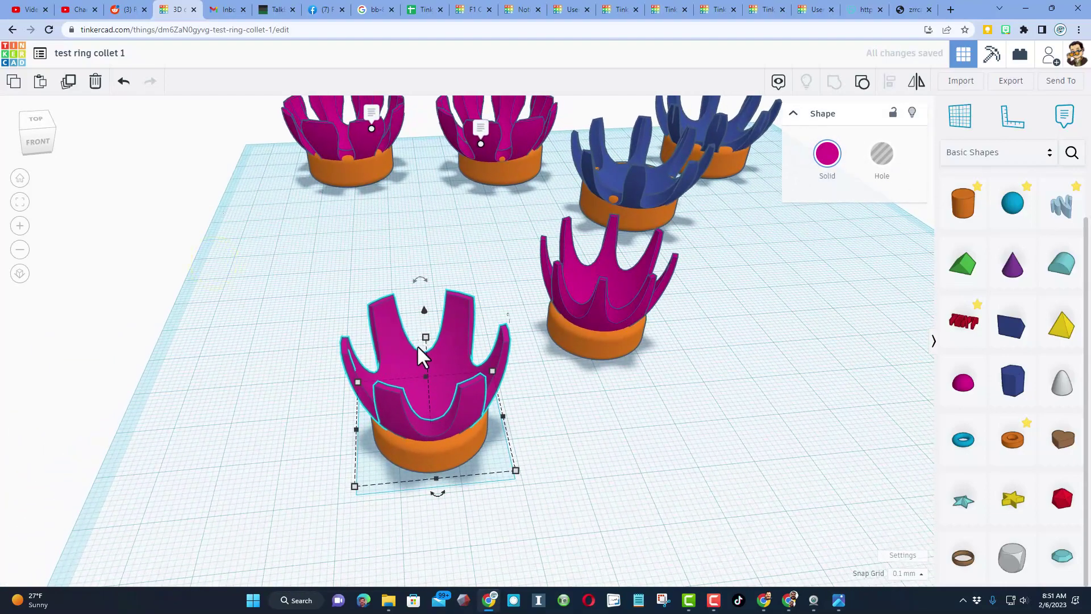
Turn the front collet and its orange base -30°, then place a Roof shape on the workplane.
{"action": "right_click_drag", "start_coordinate": [486, 418], "coordinate": [414, 479]}
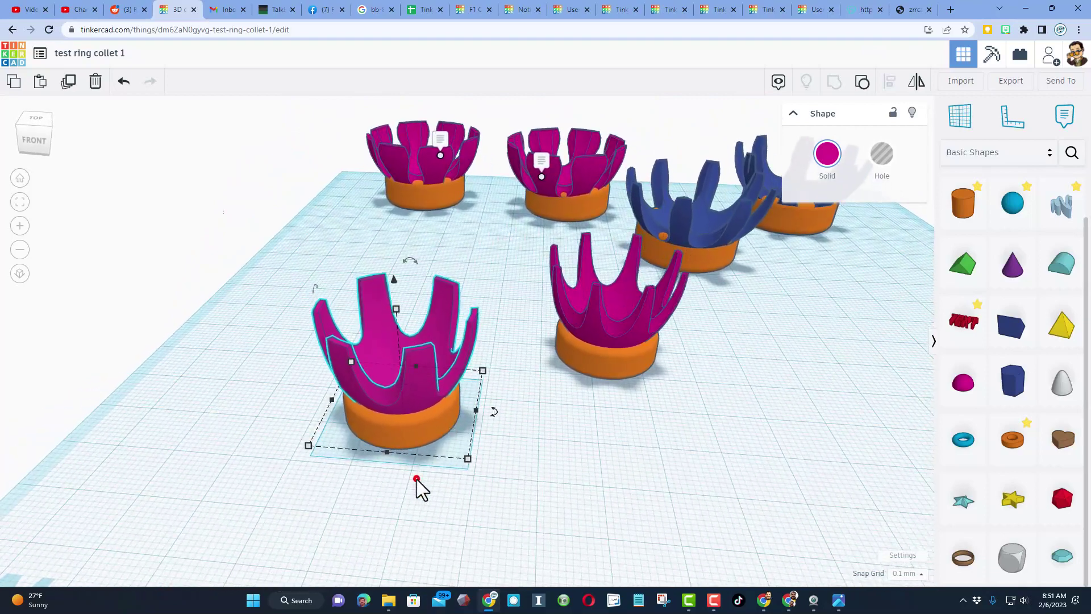
{"action": "left_click", "coordinate": [417, 479]}
{"action": "left_click_drag", "start_coordinate": [299, 291], "coordinate": [481, 486]}
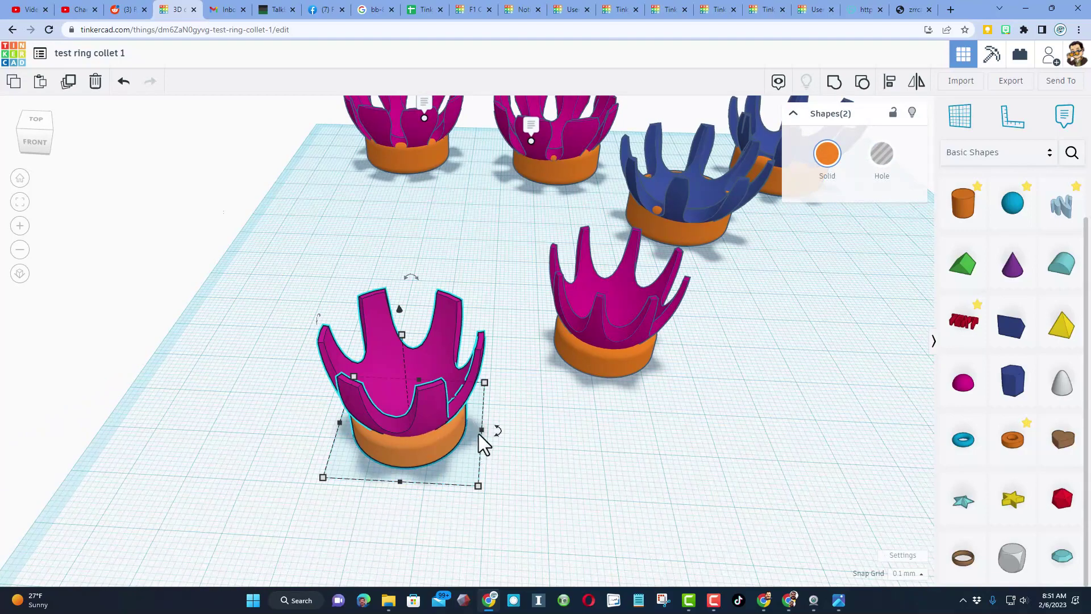
{"action": "left_click_drag", "start_coordinate": [497, 431], "coordinate": [494, 435]}
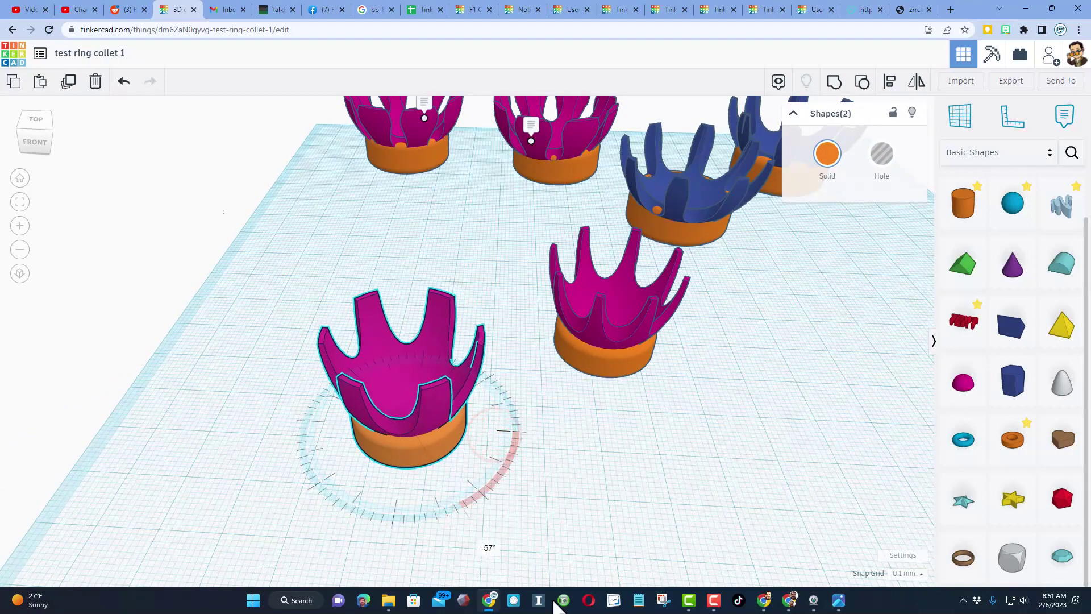
{"action": "mouse_move", "coordinate": [554, 607]}
{"action": "left_mouse_down"}
{"action": "mouse_move", "coordinate": [633, 597]}
{"action": "mouse_move", "coordinate": [667, 576]}
{"action": "left_mouse_up"}
{"action": "right_click_drag", "start_coordinate": [668, 577], "coordinate": [513, 395]}
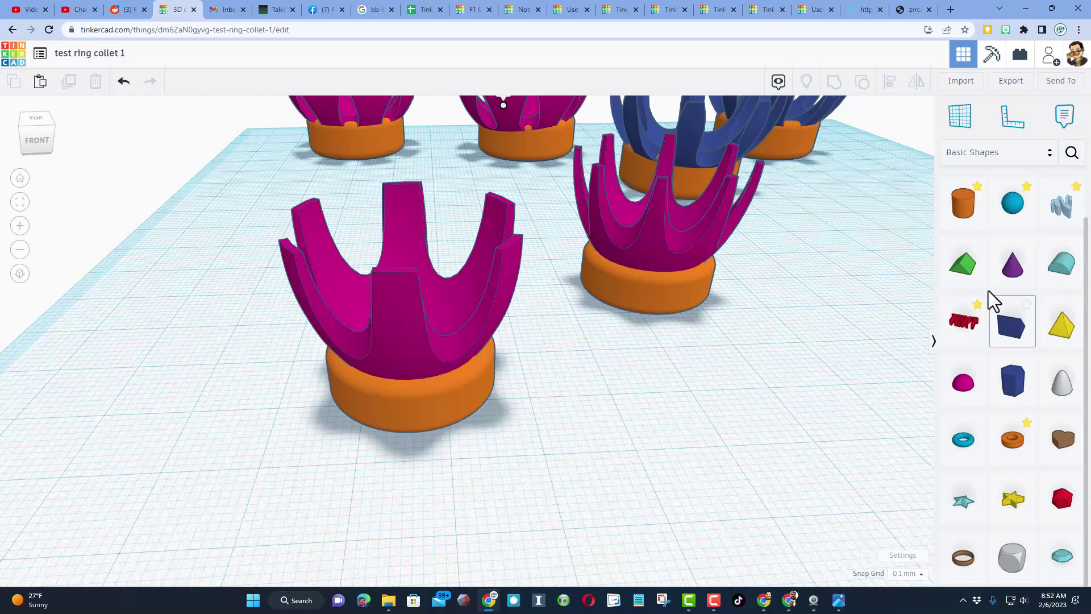
{"action": "left_click_drag", "start_coordinate": [975, 267], "coordinate": [604, 489]}
Stand the green roof upright at -90°, drop it to the workplane and narrow it to 4.40.
{"action": "right_click_drag", "start_coordinate": [604, 490], "coordinate": [197, 470]}
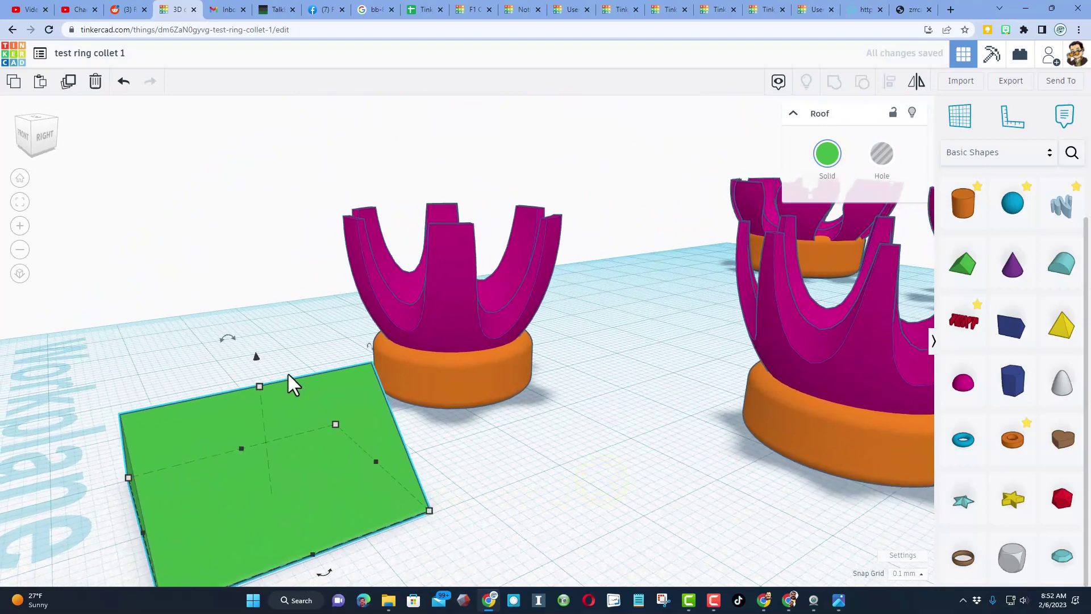
{"action": "left_click_drag", "start_coordinate": [235, 345], "coordinate": [316, 379]}
{"action": "key", "text": "d"}
{"action": "right_click_drag", "start_coordinate": [316, 379], "coordinate": [440, 485]}
{"action": "left_click_drag", "start_coordinate": [453, 583], "coordinate": [377, 513]}
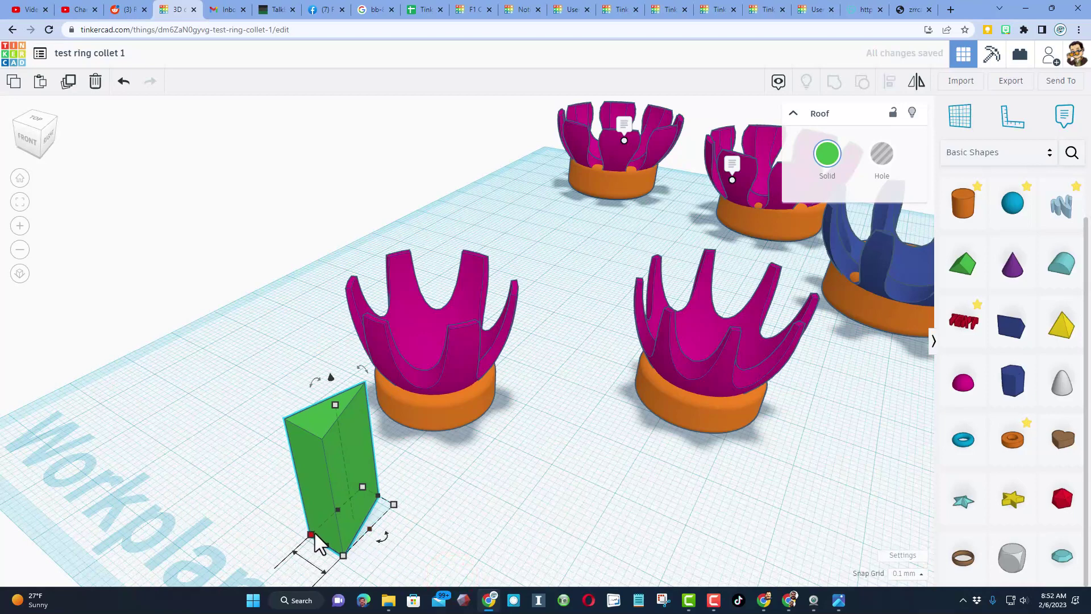
{"action": "left_click_drag", "start_coordinate": [325, 543], "coordinate": [338, 513]}
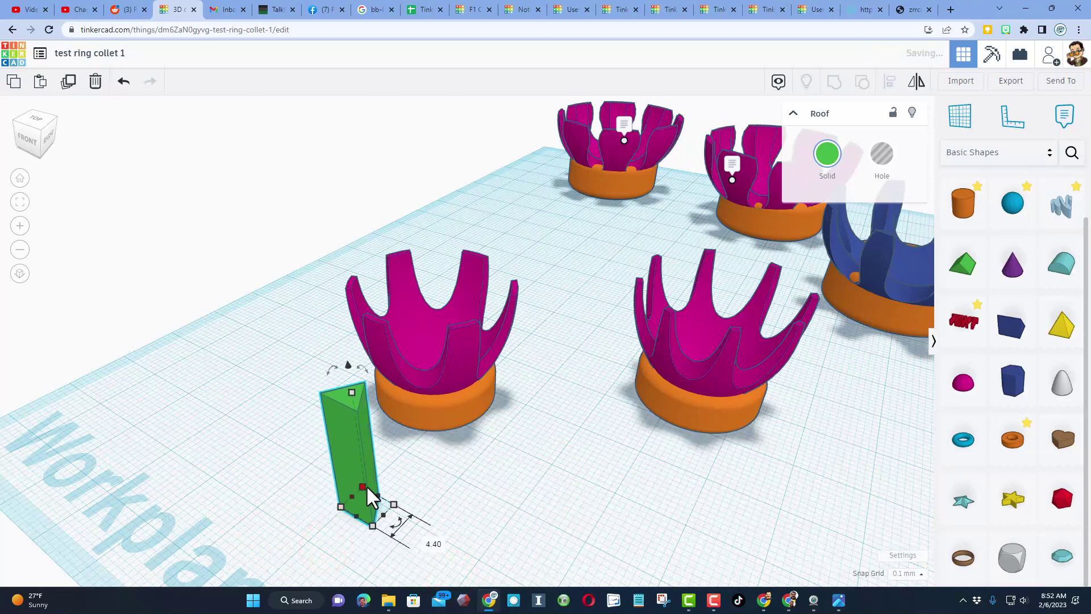
Make the roof a hole, set it against the front crown and raise its height.
{"action": "left_click", "coordinate": [884, 151]}
{"action": "right_click_drag", "start_coordinate": [383, 487], "coordinate": [594, 524]}
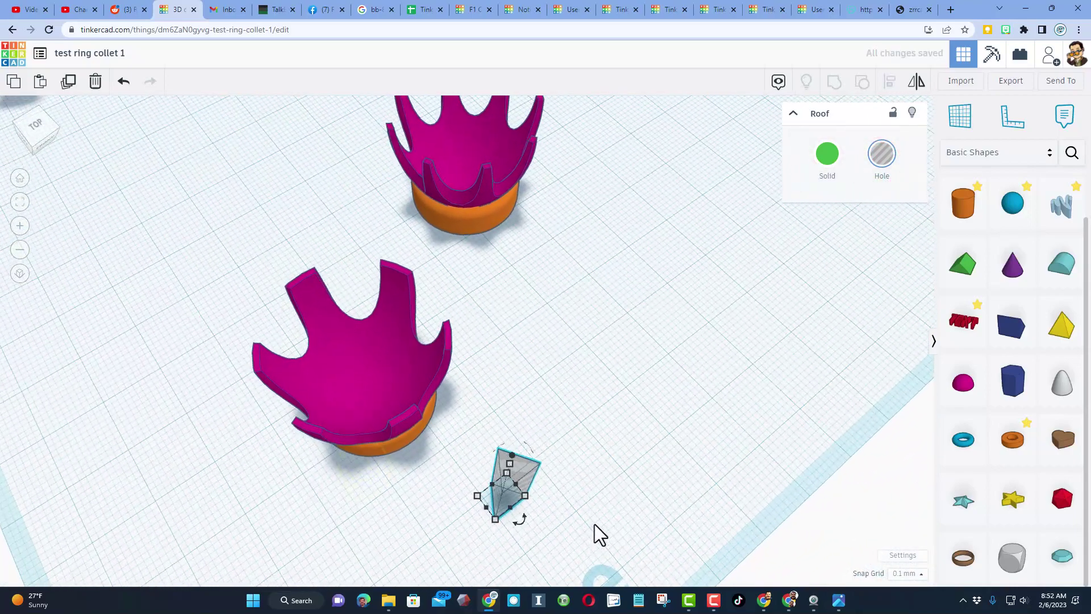
{"action": "left_click_drag", "start_coordinate": [505, 490], "coordinate": [411, 459]}
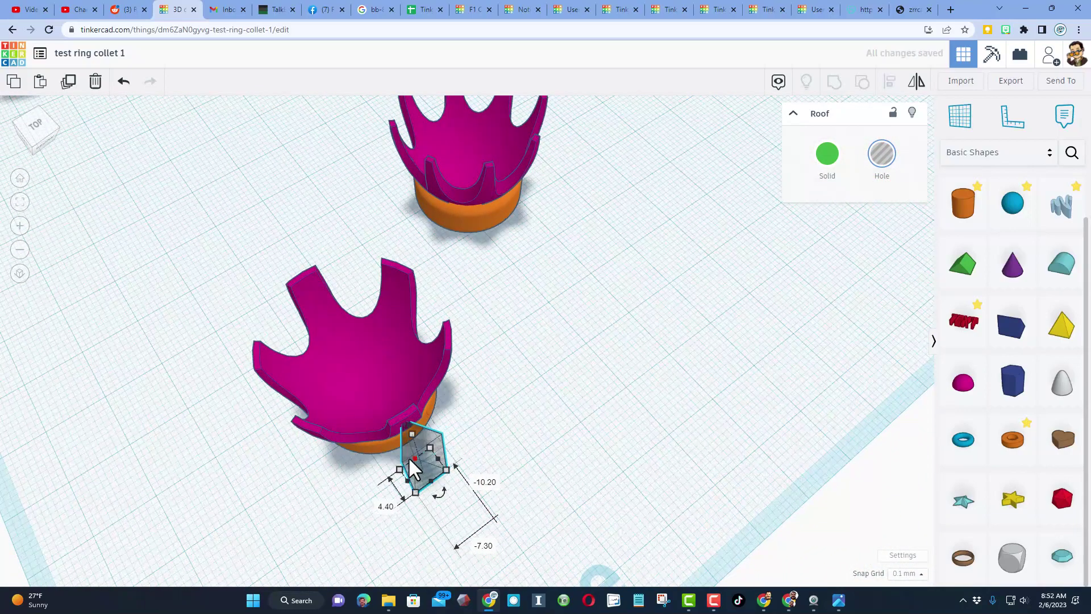
{"action": "right_click_drag", "start_coordinate": [408, 456], "coordinate": [391, 383]}
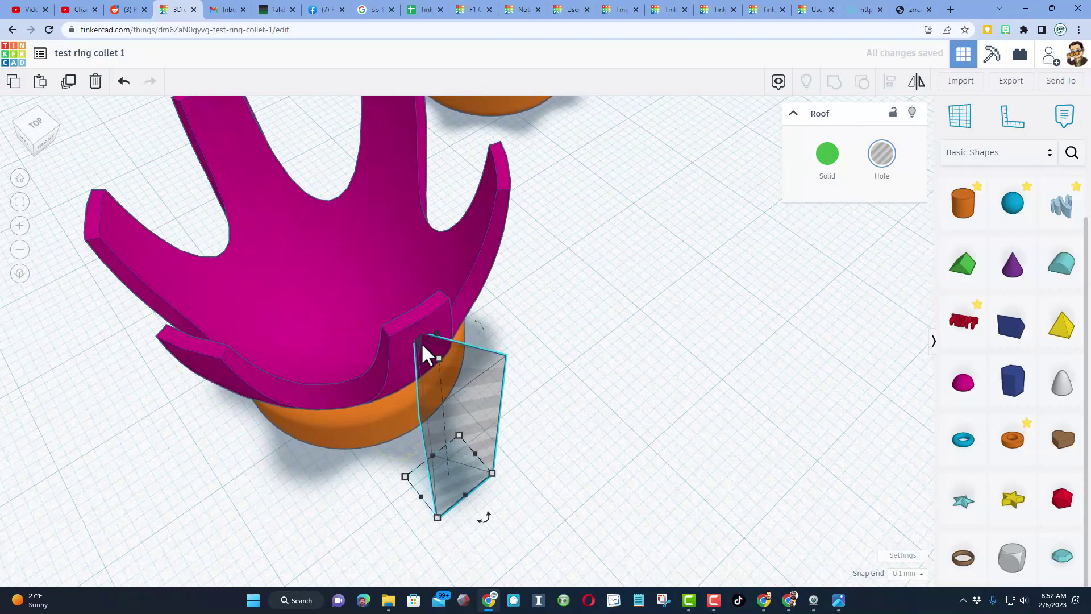
{"action": "left_click_drag", "start_coordinate": [430, 332], "coordinate": [443, 300]}
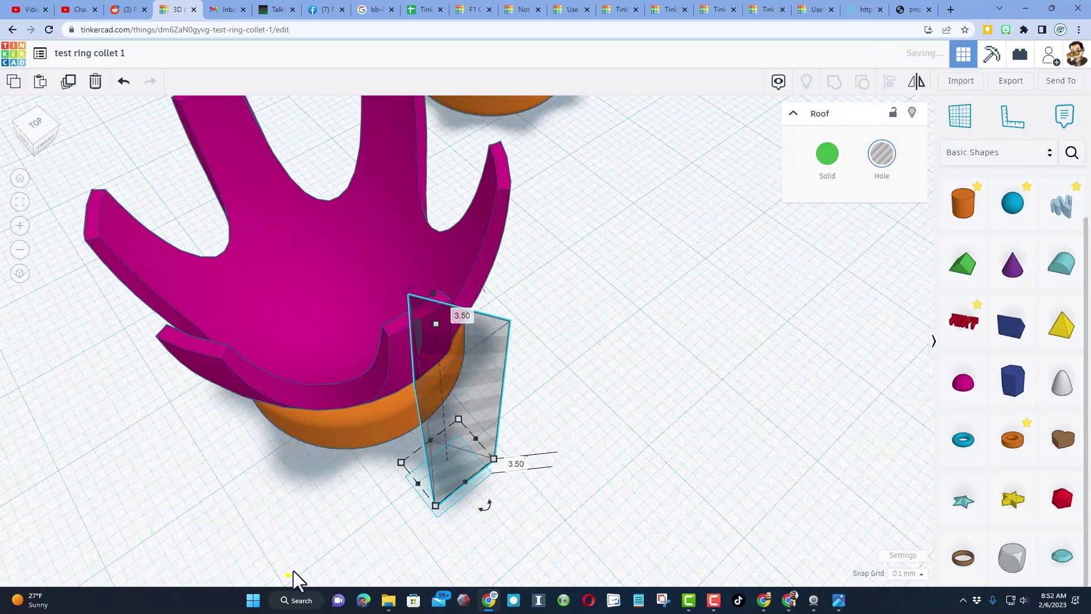
{"action": "right_click_drag", "start_coordinate": [292, 577], "coordinate": [526, 504]}
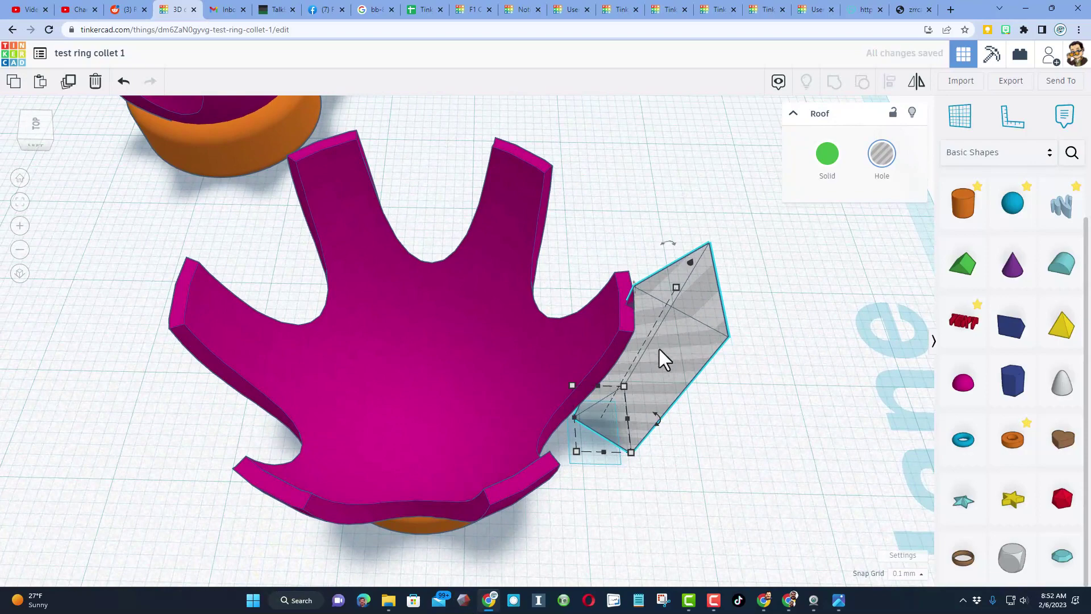
{"action": "right_click_drag", "start_coordinate": [647, 335], "coordinate": [508, 490]}
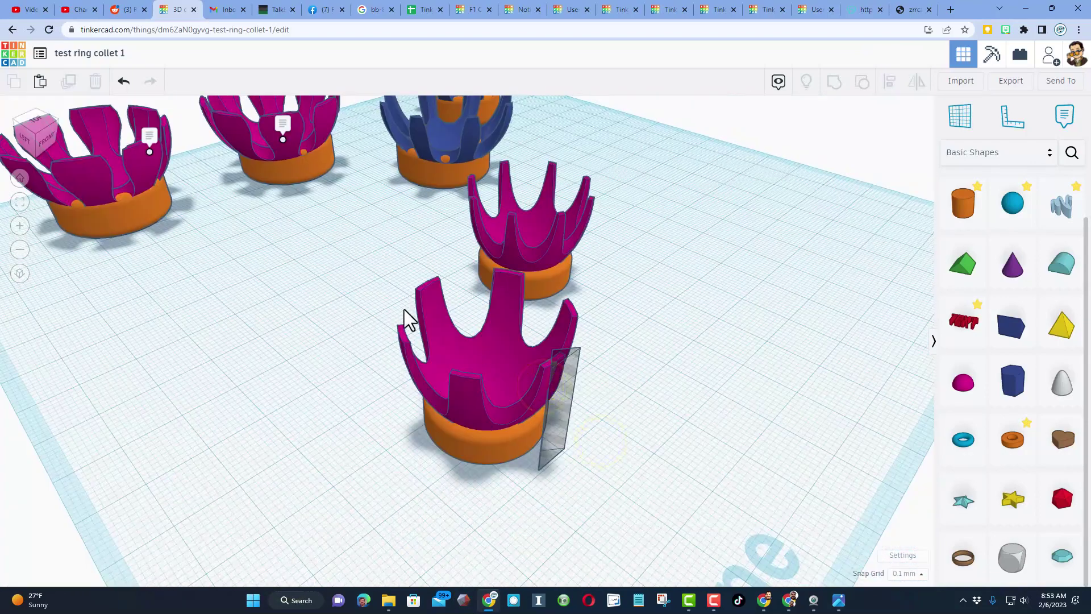
Ungroup the front crown and reseat the magenta half sphere on top of the cones.
{"action": "right_click_drag", "start_coordinate": [486, 358], "coordinate": [498, 367]}
{"action": "left_click", "coordinate": [497, 353]}
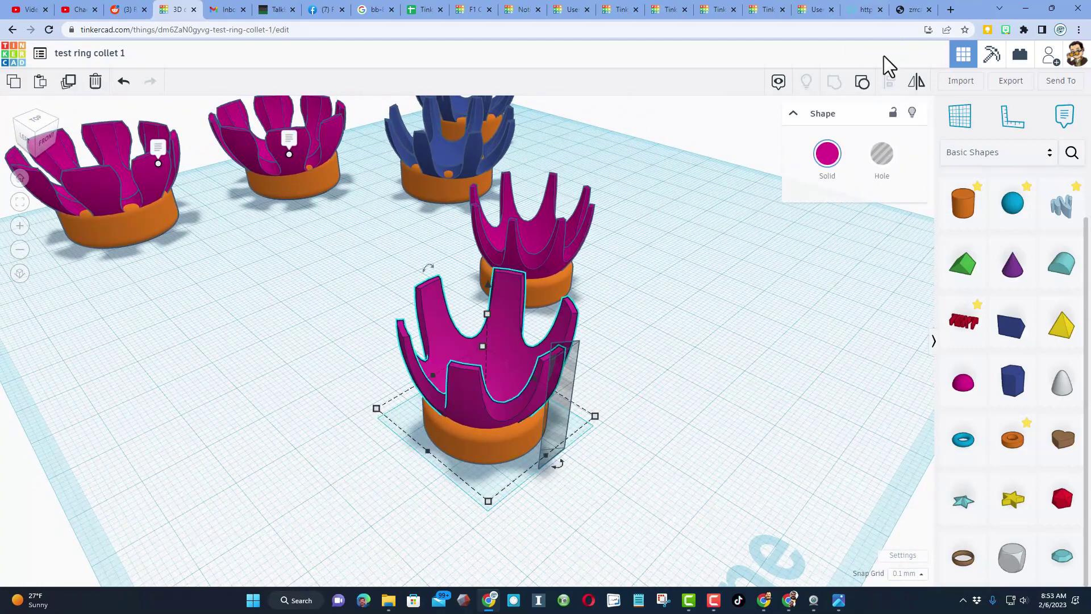
{"action": "left_click", "coordinate": [862, 82]}
{"action": "left_click", "coordinate": [742, 404]}
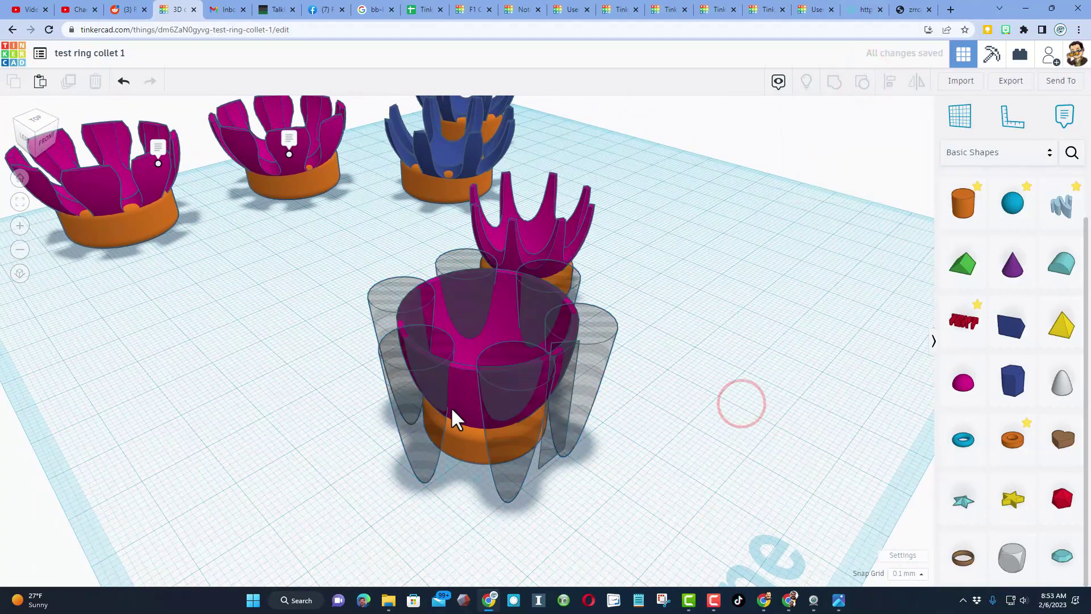
{"action": "left_click", "coordinate": [466, 384]}
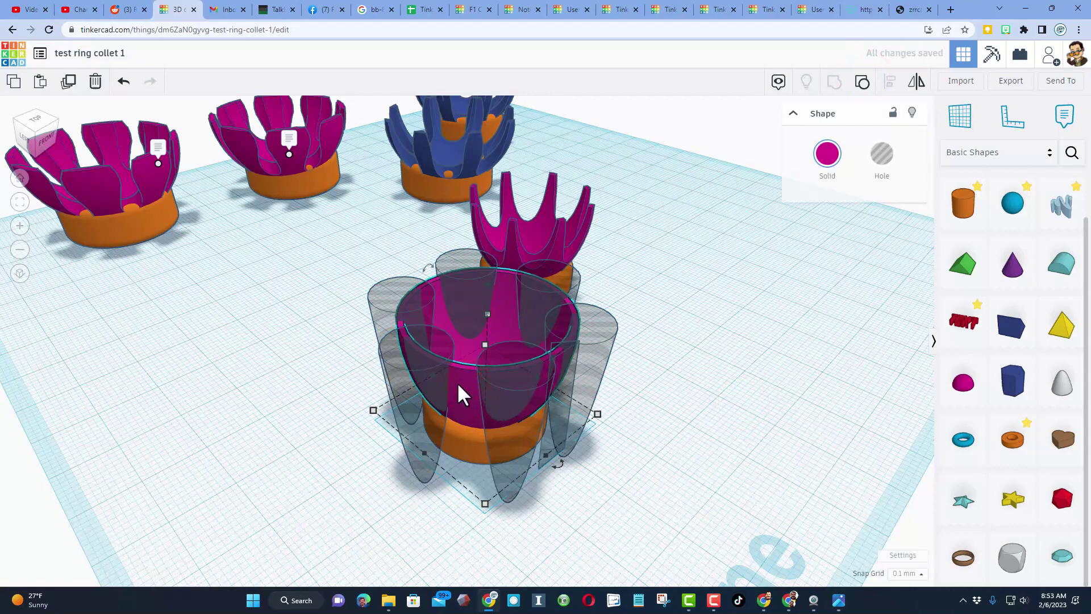
{"action": "left_click_drag", "start_coordinate": [458, 384], "coordinate": [490, 284]}
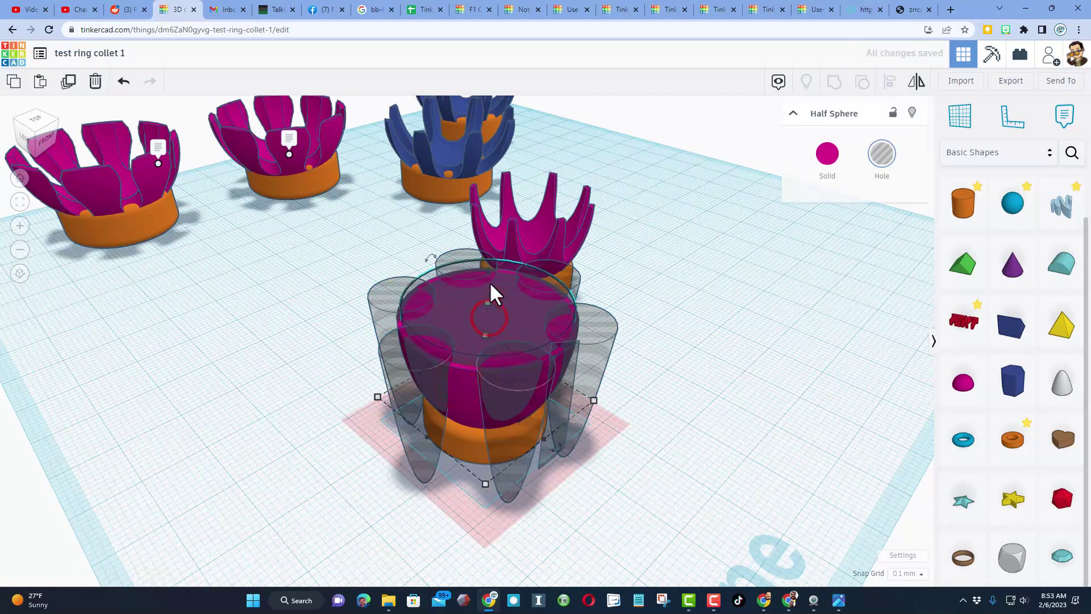
Shrink the half sphere uniformly to 17.12 mm and hide the thin roof hole.
{"action": "left_click", "coordinate": [489, 271]}
{"action": "left_click", "coordinate": [478, 325], "text": "shift"}
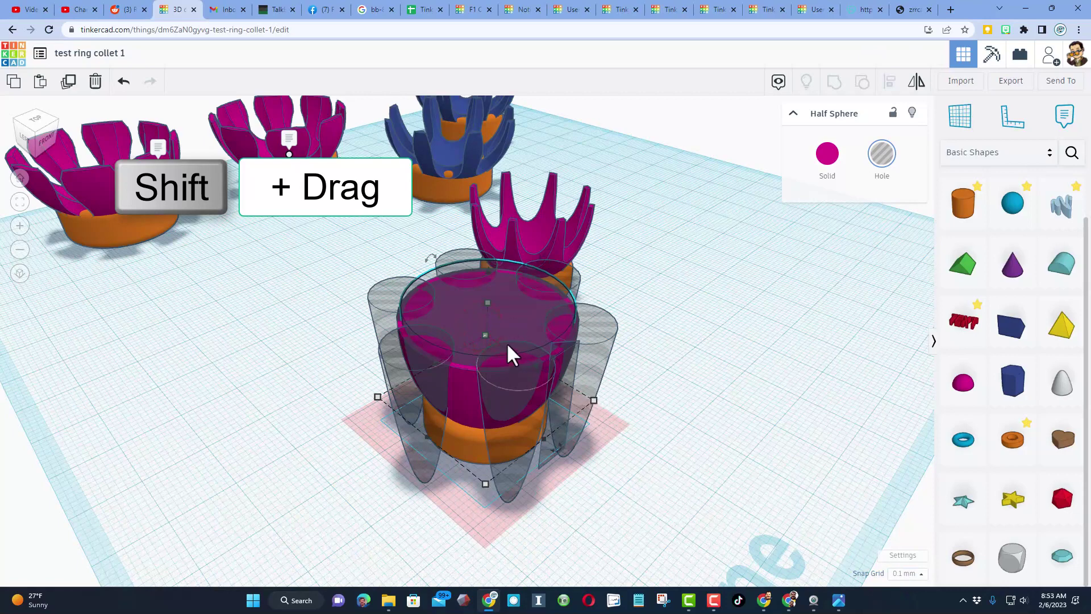
{"action": "left_click", "coordinate": [489, 306], "text": "shift"}
{"action": "left_click_drag", "start_coordinate": [492, 307], "coordinate": [492, 314], "text": "shift"}
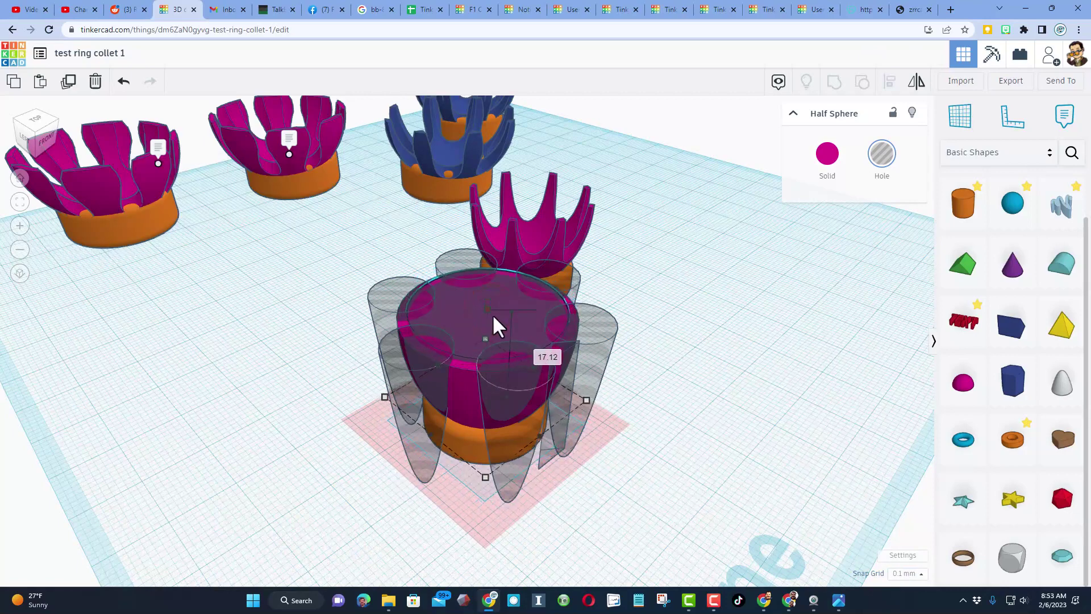
{"action": "left_click", "coordinate": [783, 343]}
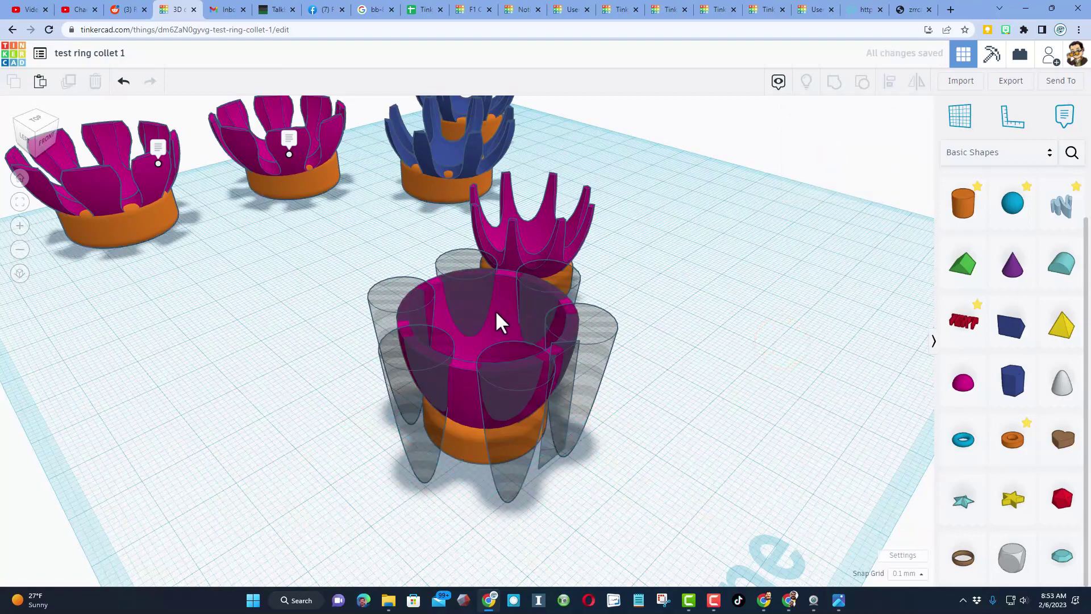
{"action": "right_click_drag", "start_coordinate": [503, 306], "coordinate": [269, 273]}
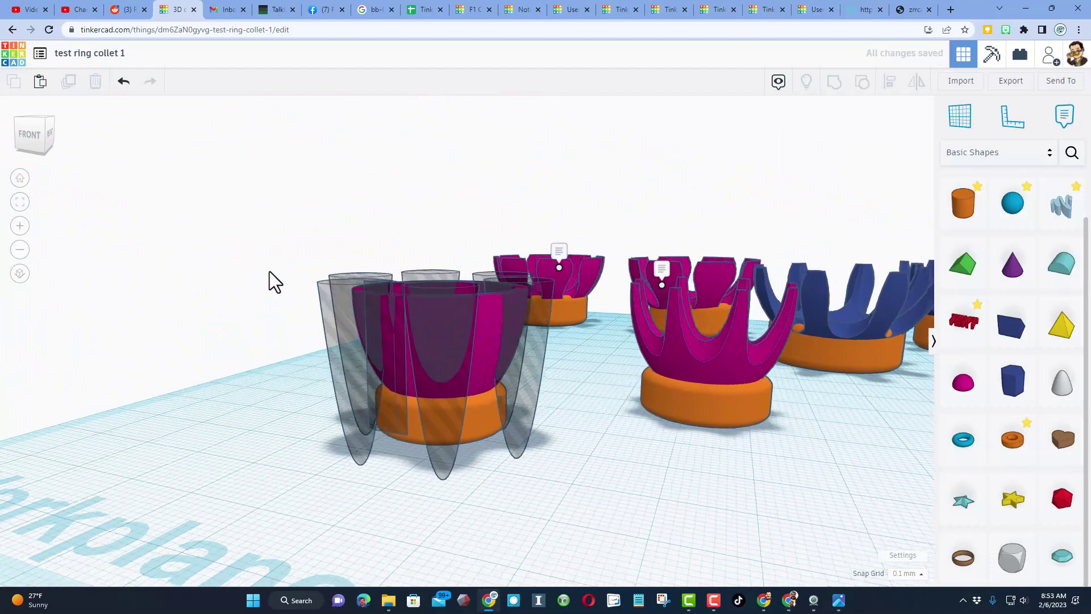
{"action": "left_click", "coordinate": [370, 341]}
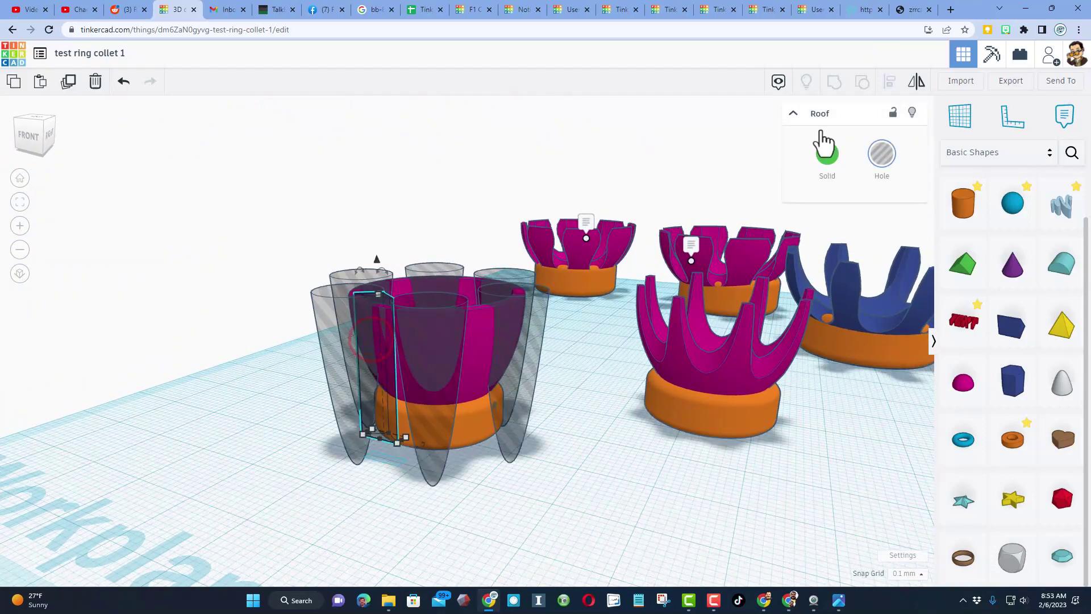
{"action": "left_click", "coordinate": [912, 112]}
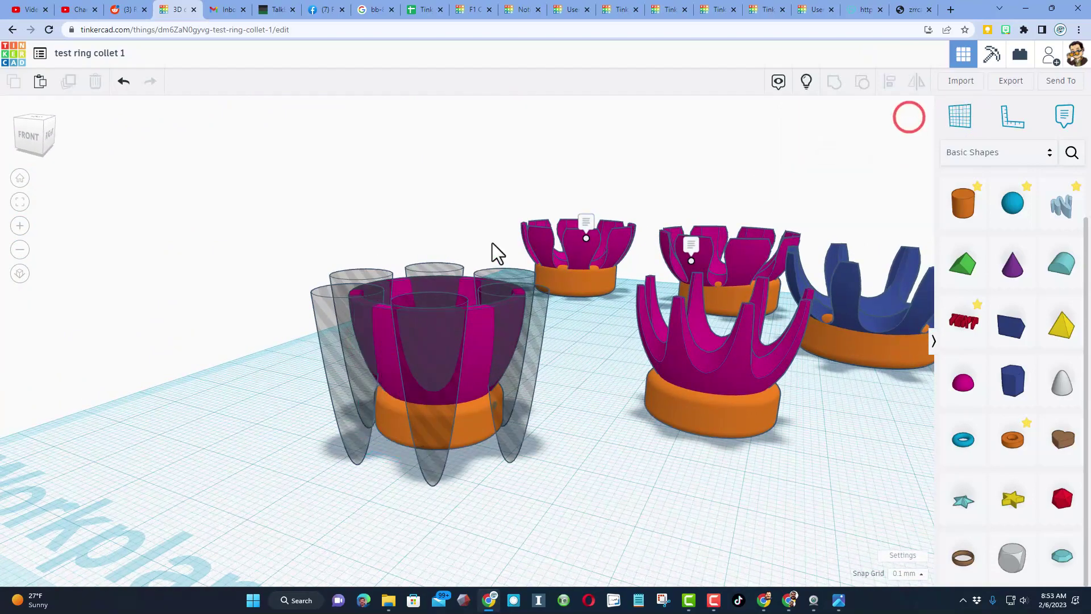
Group the four collet parts into one crown cup and show the hidden roof prism.
{"action": "right_click_drag", "start_coordinate": [430, 244], "coordinate": [278, 241]}
{"action": "left_click_drag", "start_coordinate": [278, 241], "coordinate": [524, 329]}
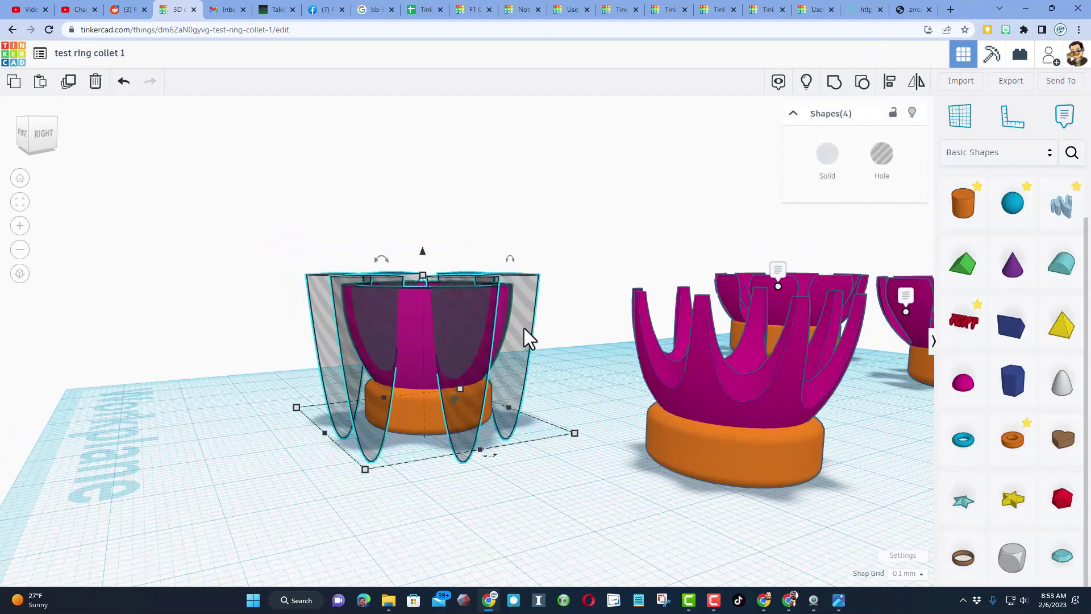
{"action": "key", "text": "ctrl+g"}
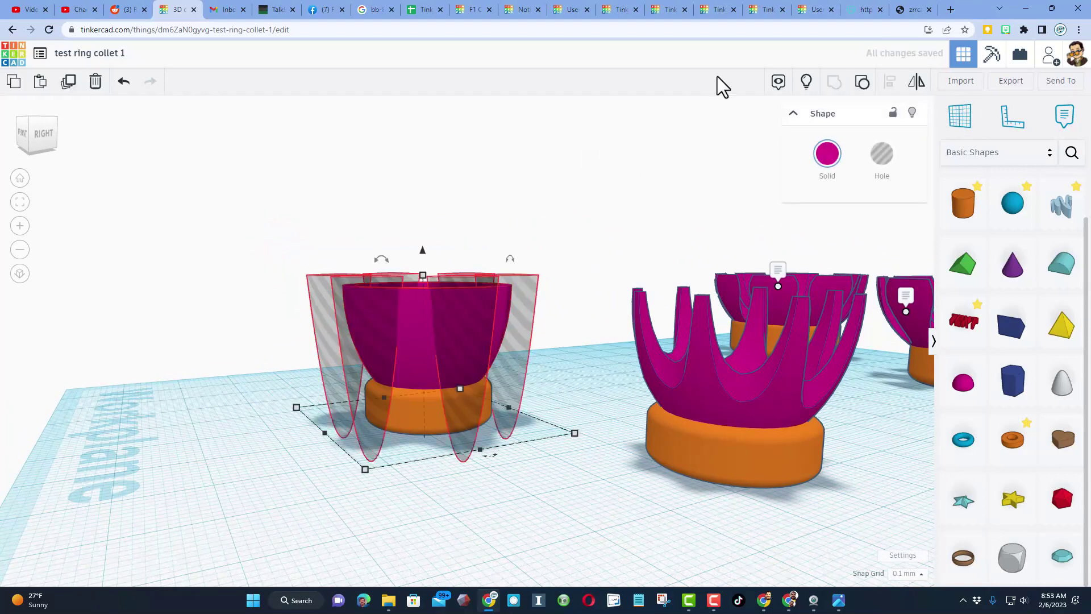
{"action": "right_click_drag", "start_coordinate": [524, 229], "coordinate": [441, 421]}
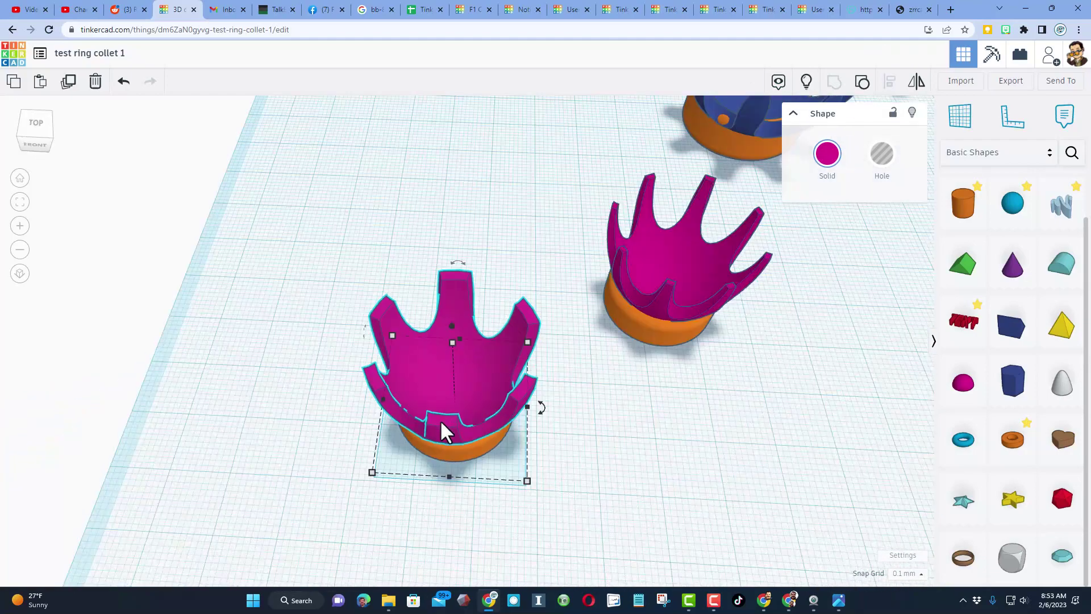
{"action": "left_click", "coordinate": [808, 83]}
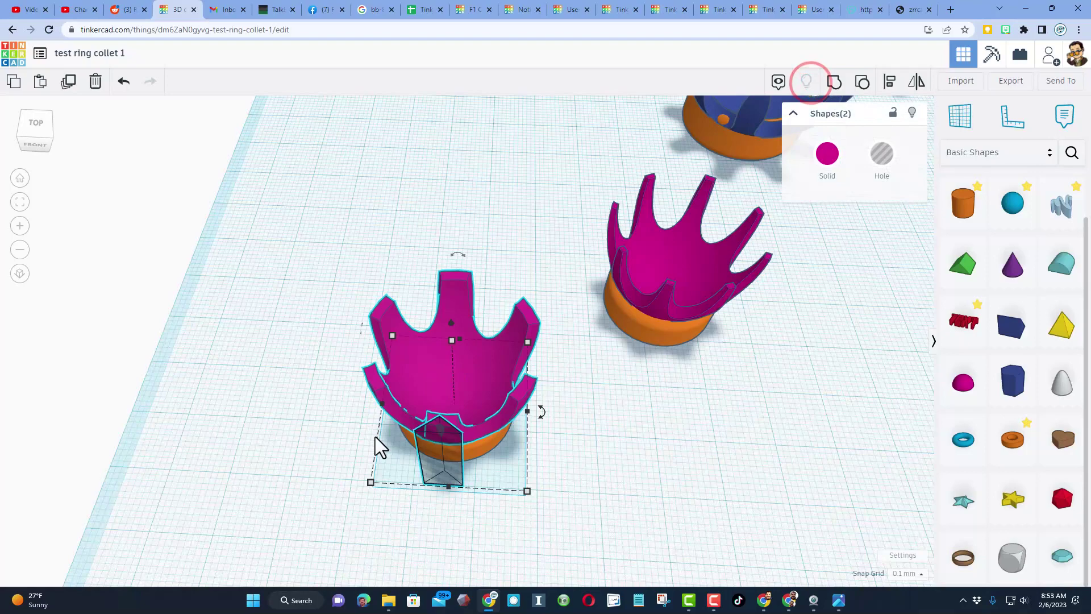
Narrow the pentagonal roof hole to a 4.80 width.
{"action": "scroll", "coordinate": [369, 444], "scroll_direction": "up", "scroll_amount": 3}
{"action": "right_click_drag", "start_coordinate": [386, 435], "coordinate": [448, 434]}
{"action": "left_click", "coordinate": [448, 434]}
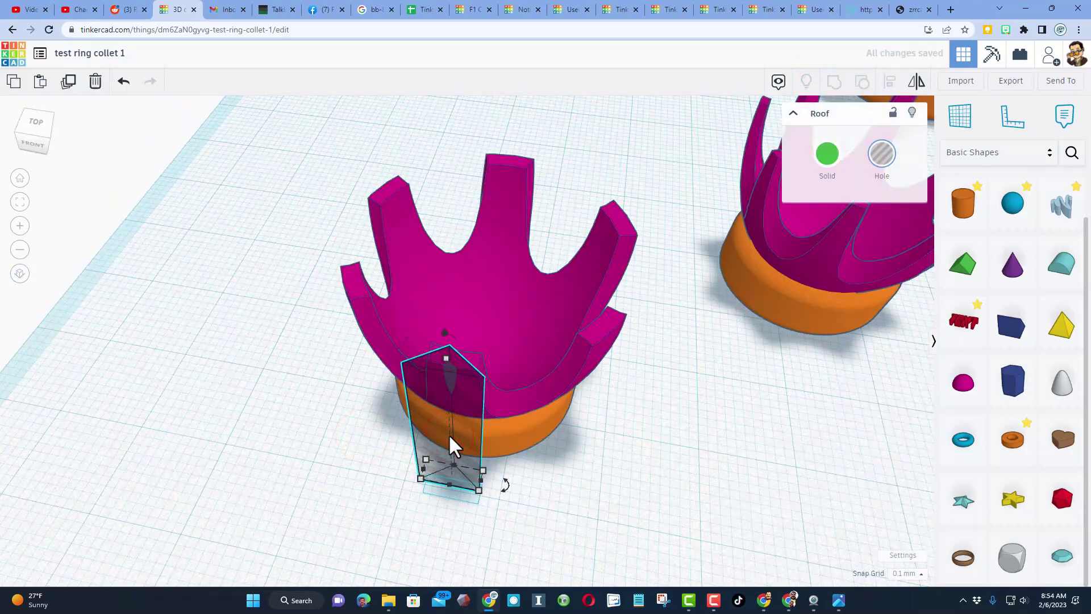
{"action": "key", "text": "Up"}
{"action": "key", "text": "Up"}
{"action": "key", "text": "Up"}
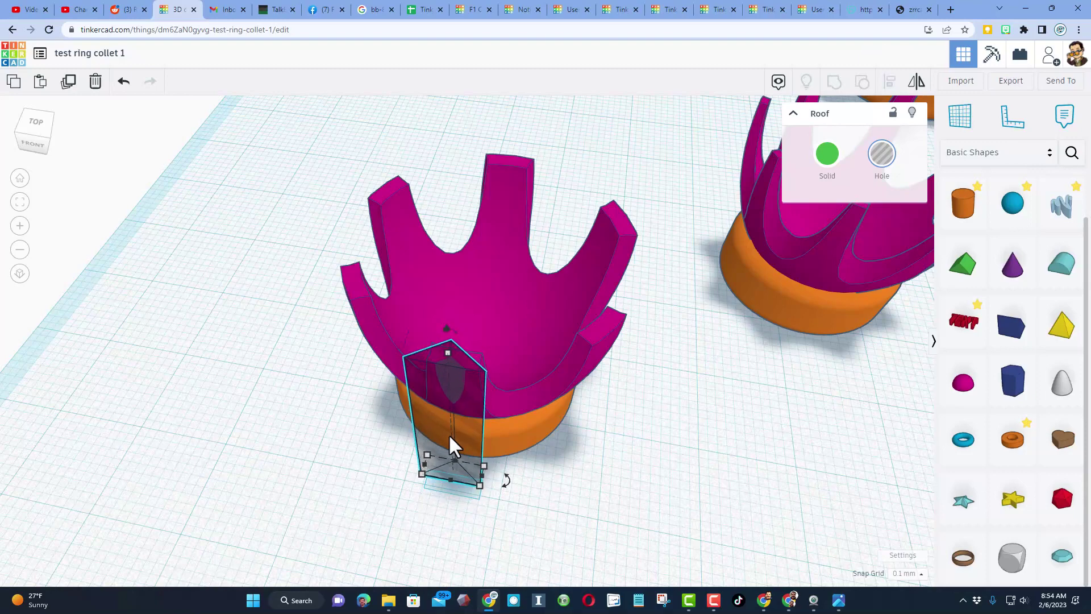
{"action": "left_click_drag", "start_coordinate": [426, 470], "coordinate": [436, 461]}
Duplicate the narrowed roof hole and move the copy to the far prong's tip.
{"action": "key", "text": "ctrl+d"}
{"action": "key", "text": "Left"}
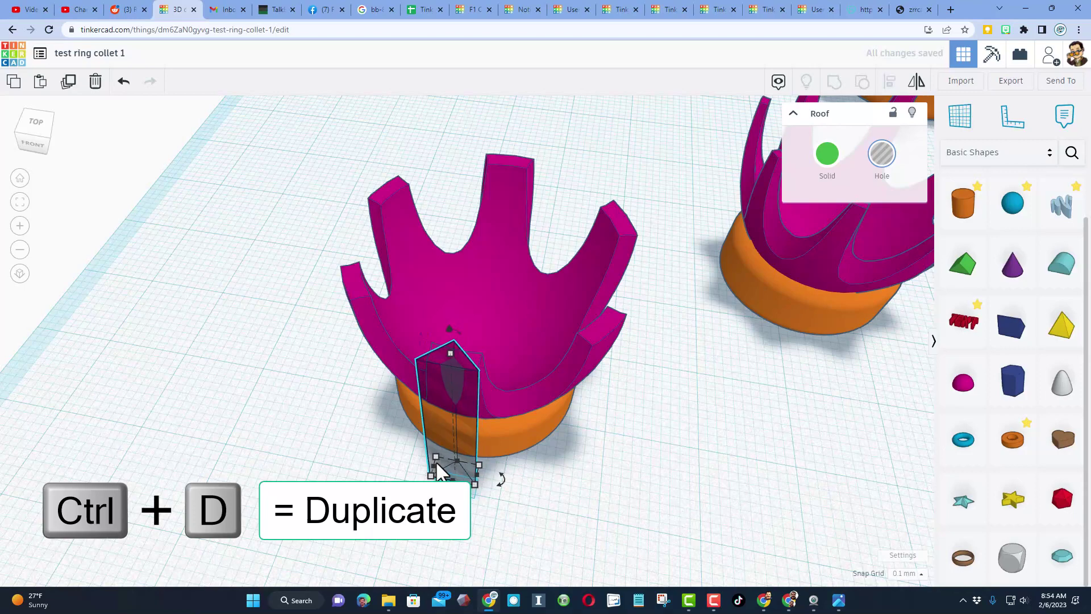
{"action": "key", "text": "Up"}
{"action": "key", "text": "Up"}
{"action": "key", "text": "Up"}
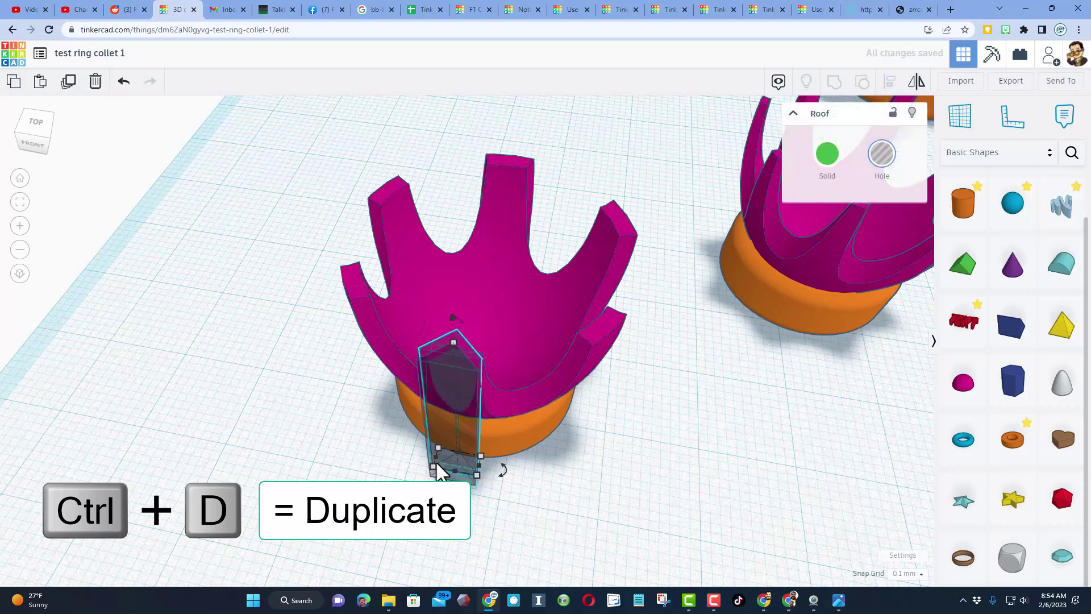
{"action": "key", "text": "Up"}
{"action": "key", "text": "Up"}
{"action": "key", "text": "Up"}
{"action": "key", "text": "Up"}
{"action": "key", "text": "Up"}
{"action": "key", "text": "Up"}
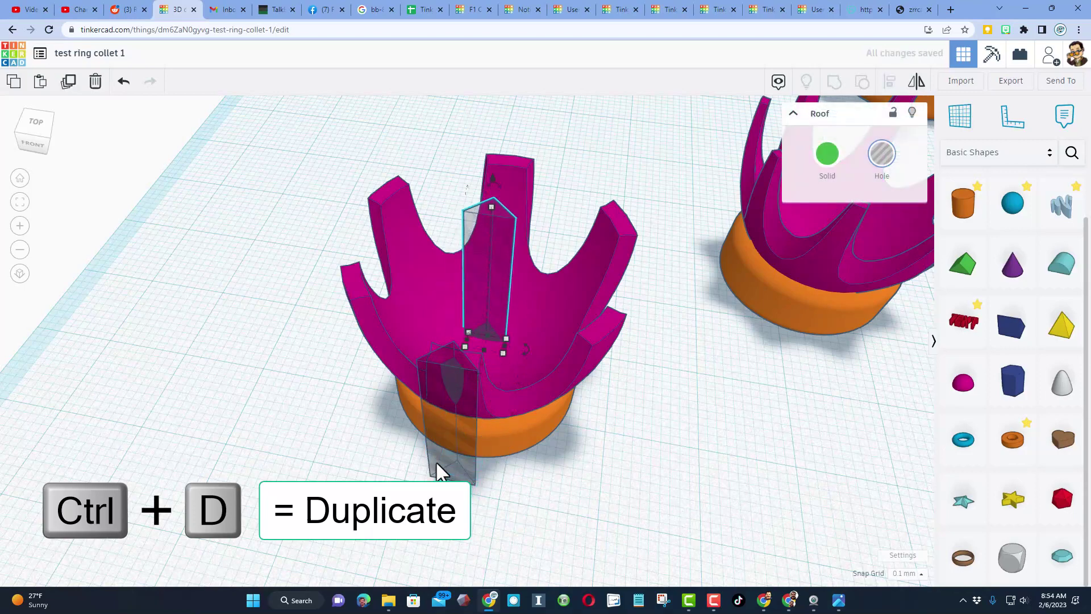
{"action": "key", "text": "Up"}
{"action": "key", "text": "Up"}
{"action": "key", "text": "Up"}
{"action": "key", "text": "Up"}
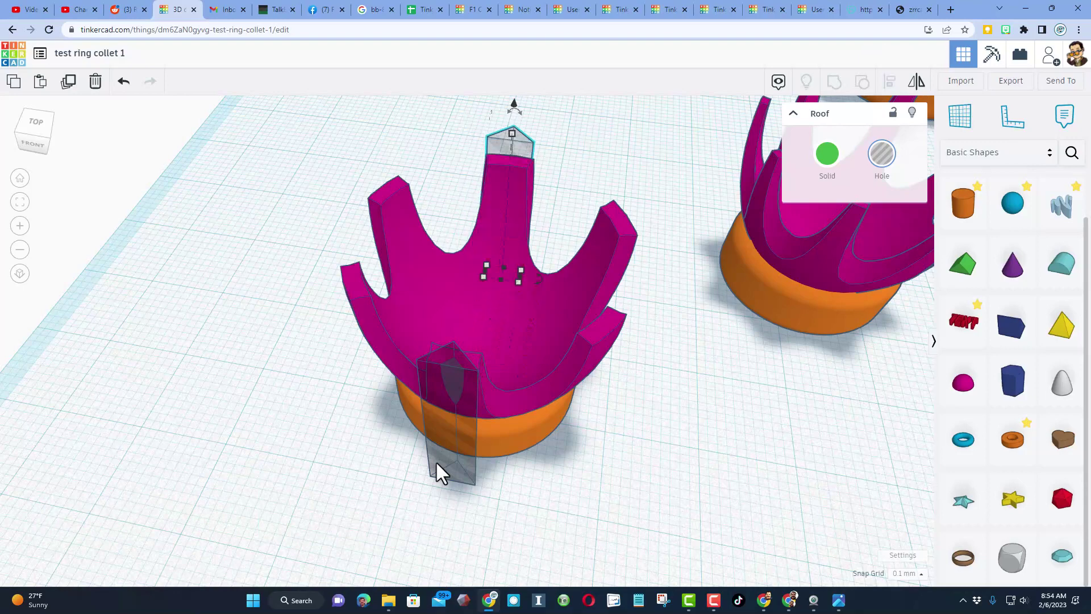
{"action": "left_click", "coordinate": [915, 81]}
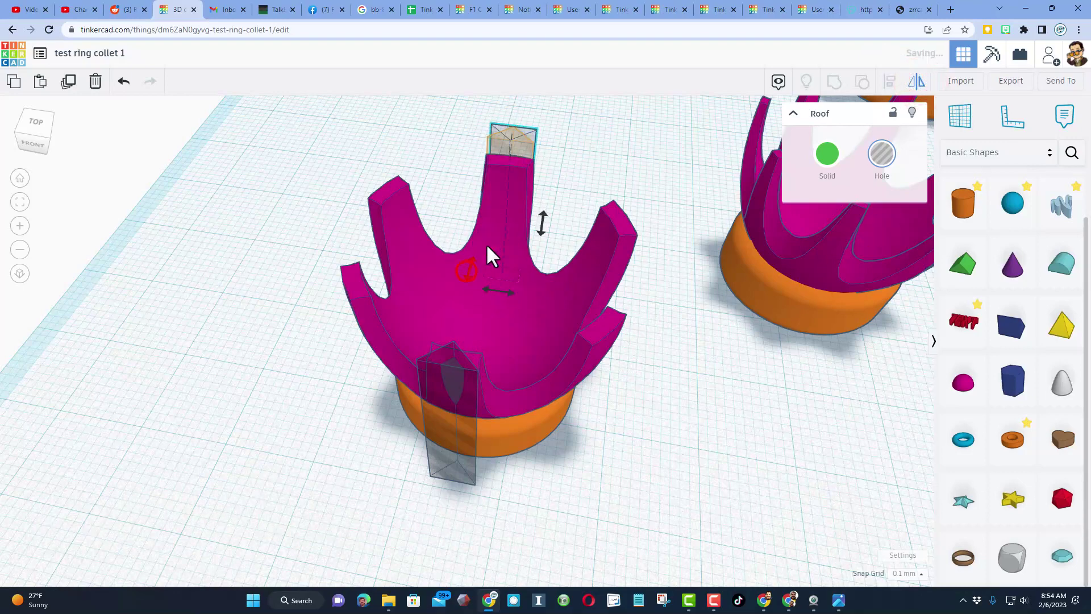
{"action": "right_click_drag", "start_coordinate": [561, 135], "coordinate": [524, 156]}
{"action": "left_click", "coordinate": [523, 157]}
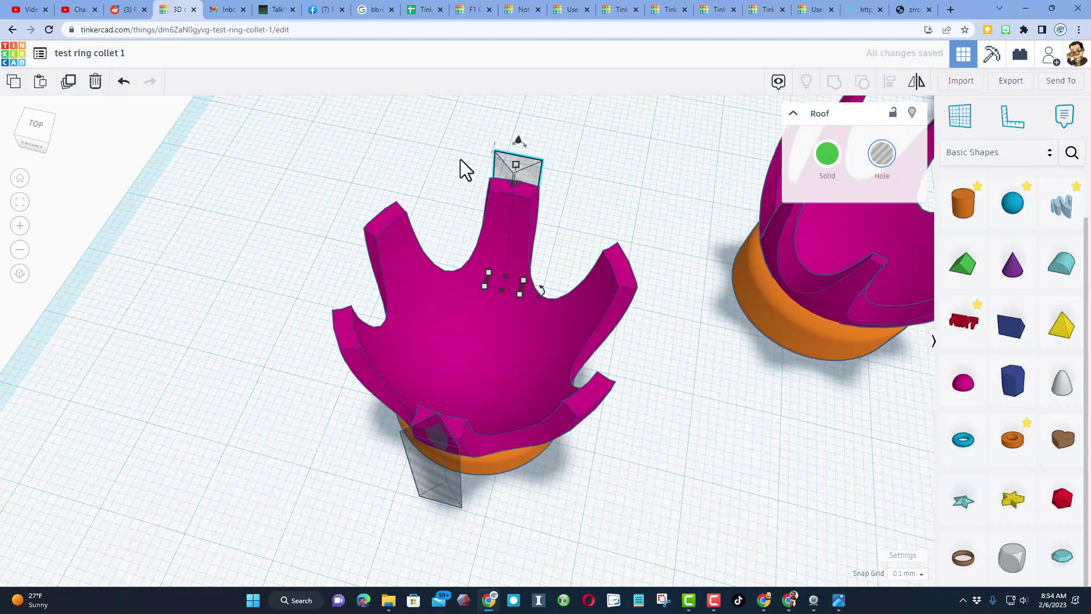
{"action": "key", "text": "Down"}
{"action": "key", "text": "Down"}
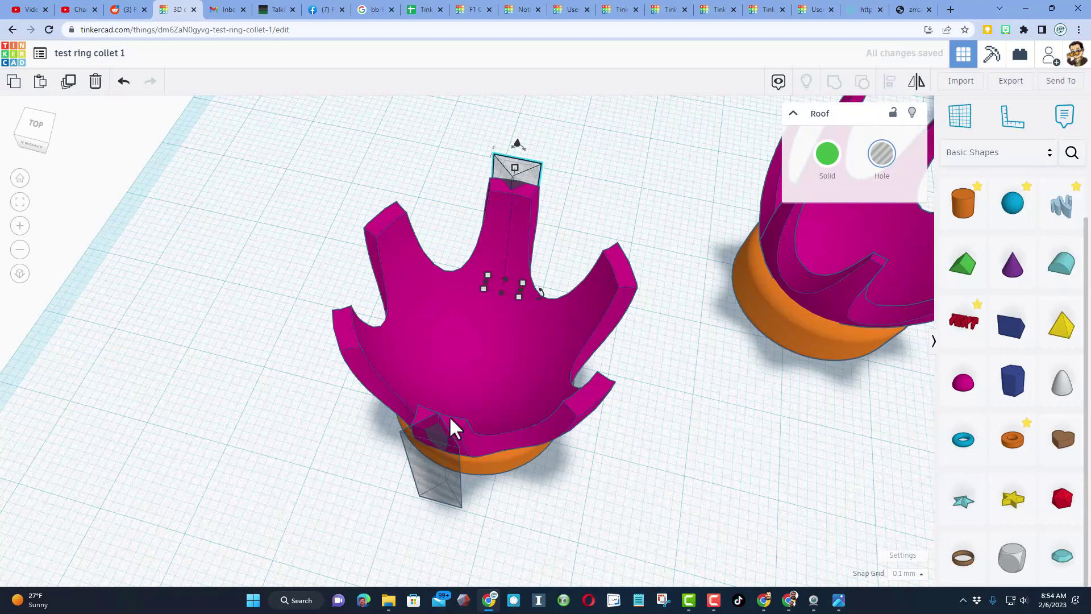
Group the two roof holes and centre them on the magenta crown cup along both axes.
{"action": "left_click", "coordinate": [435, 480], "text": "shift"}
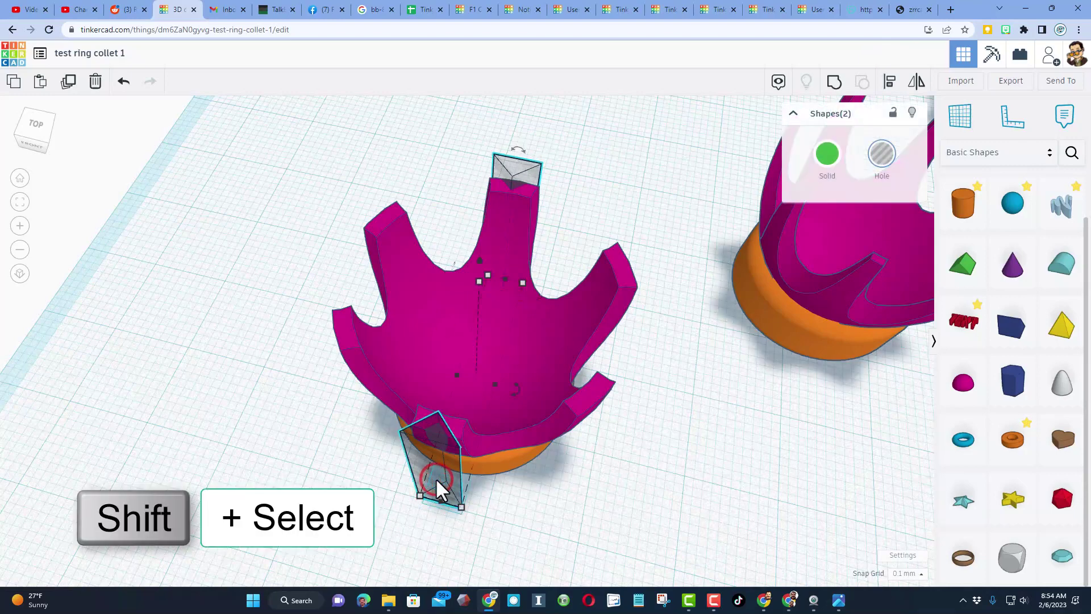
{"action": "left_click", "coordinate": [834, 82]}
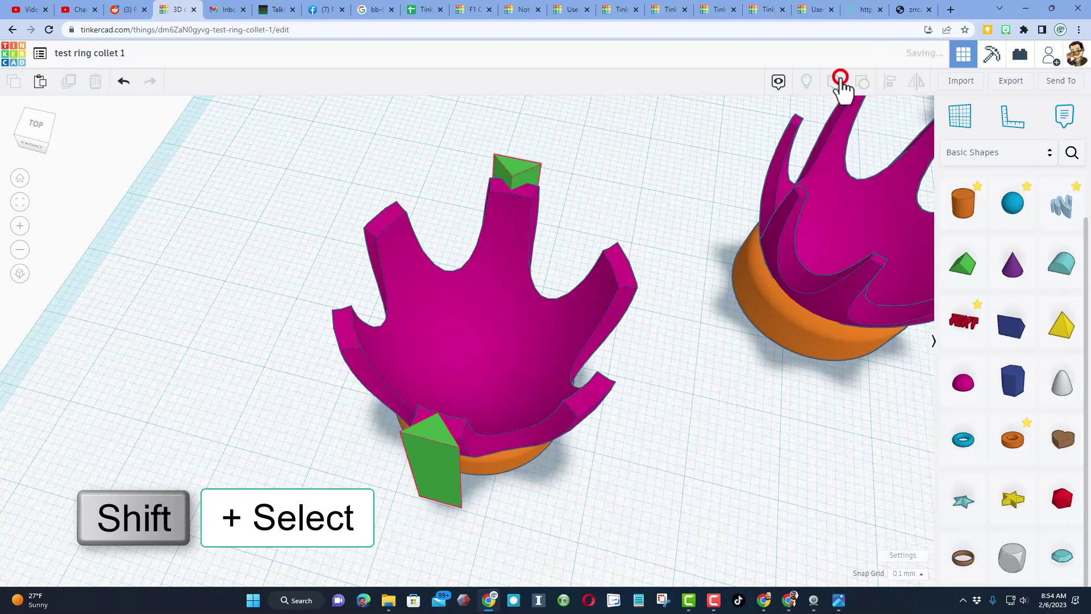
{"action": "left_click", "coordinate": [519, 328], "text": "shift"}
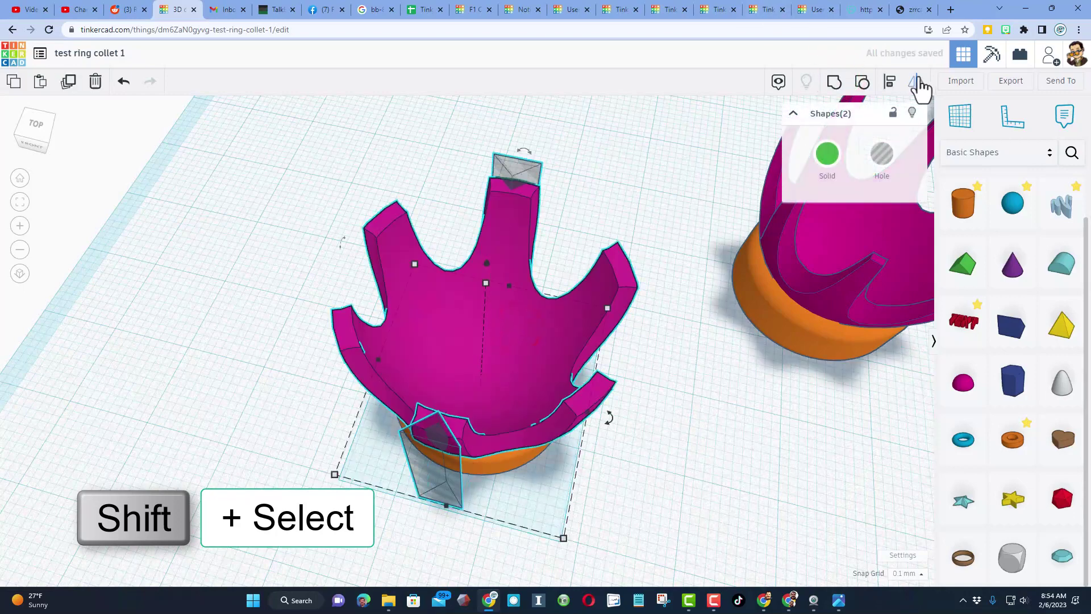
{"action": "left_click", "coordinate": [899, 85]}
{"action": "left_click", "coordinate": [514, 375]}
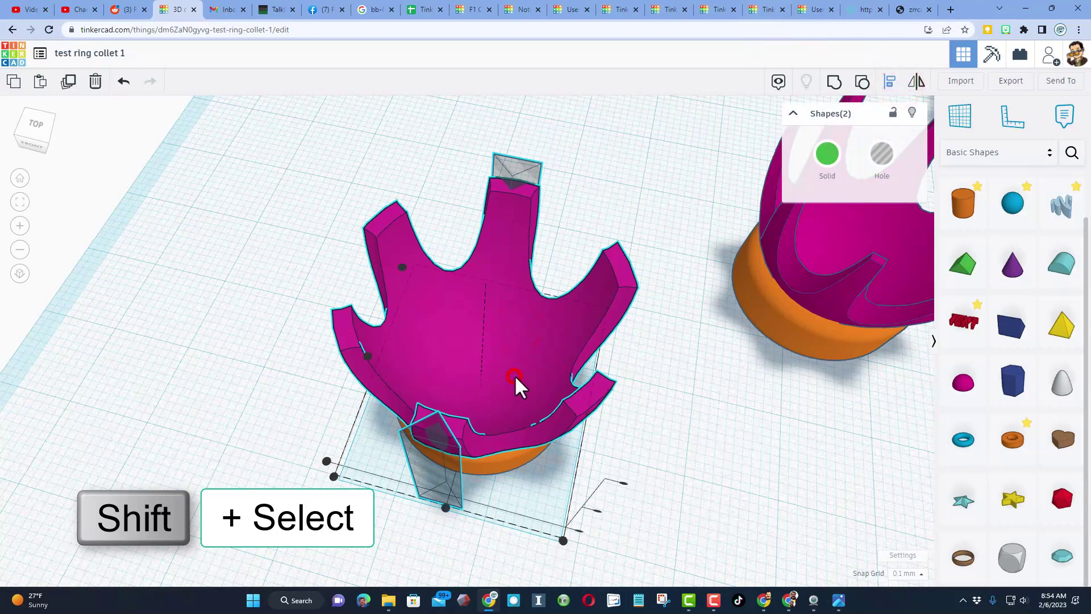
{"action": "left_click", "coordinate": [446, 507]}
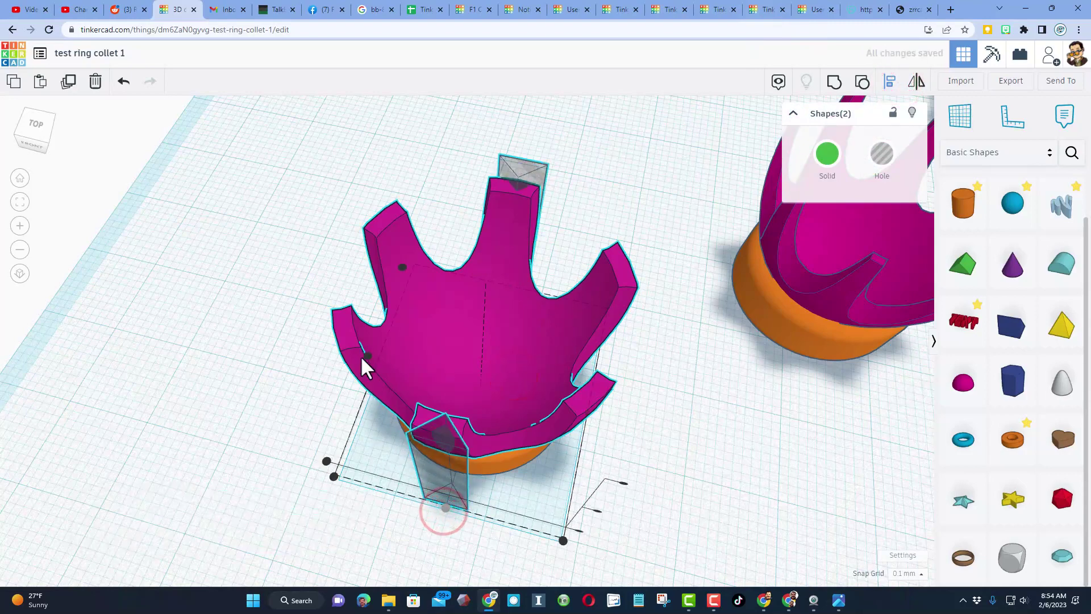
{"action": "left_click", "coordinate": [366, 357]}
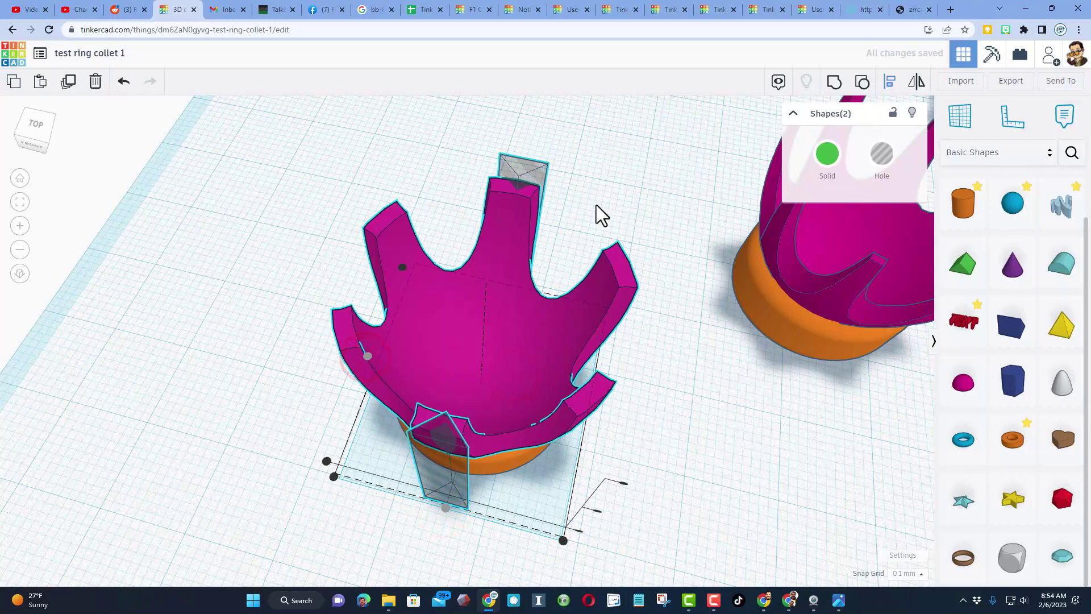
{"action": "right_click_drag", "start_coordinate": [482, 278], "coordinate": [527, 299]}
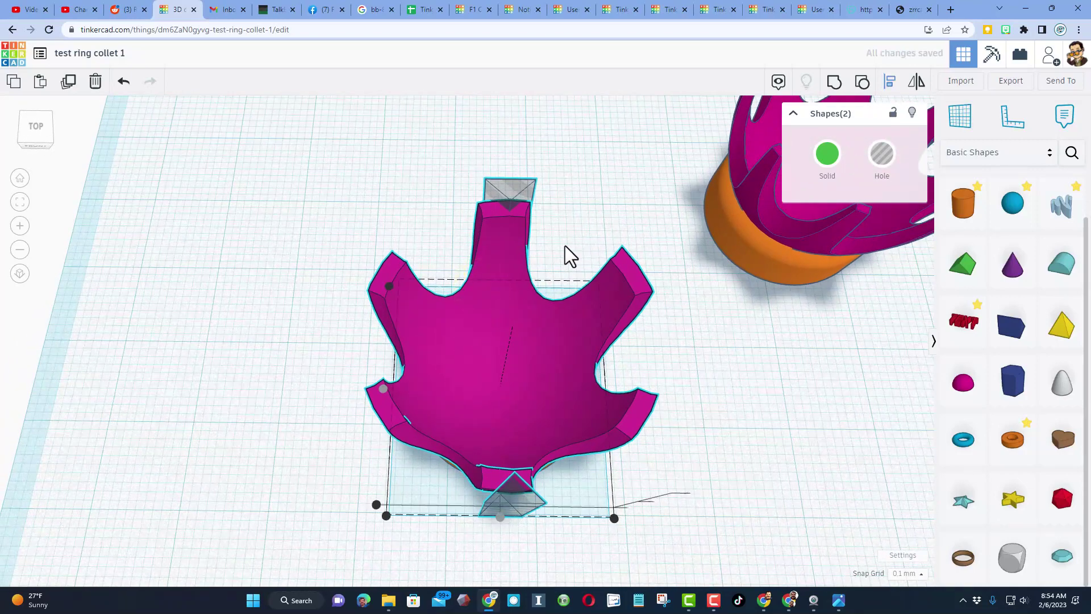
{"action": "left_click", "coordinate": [565, 246]}
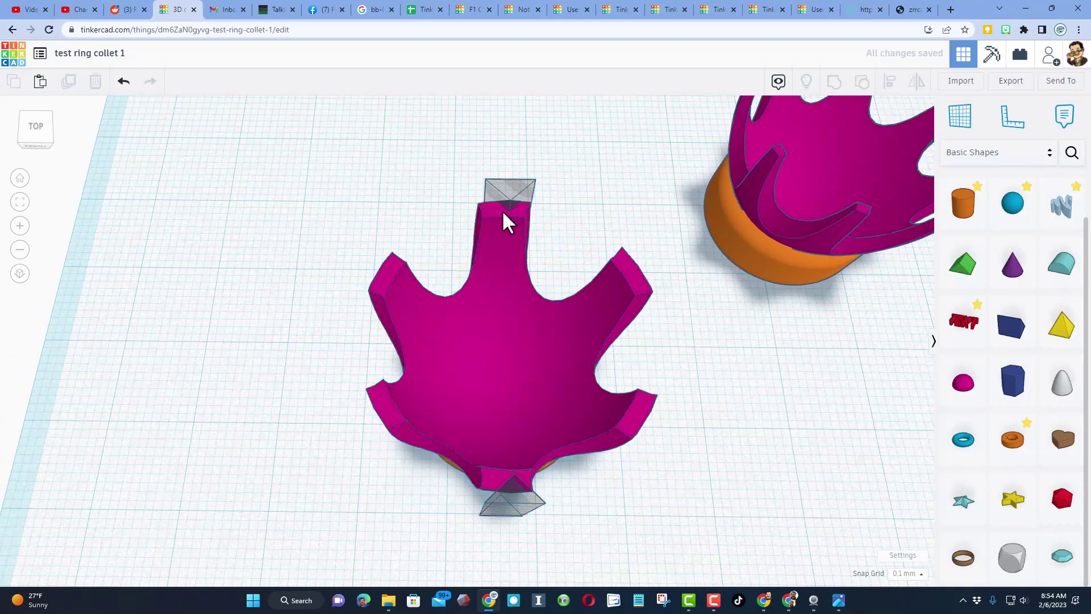
{"action": "left_click", "coordinate": [513, 188]}
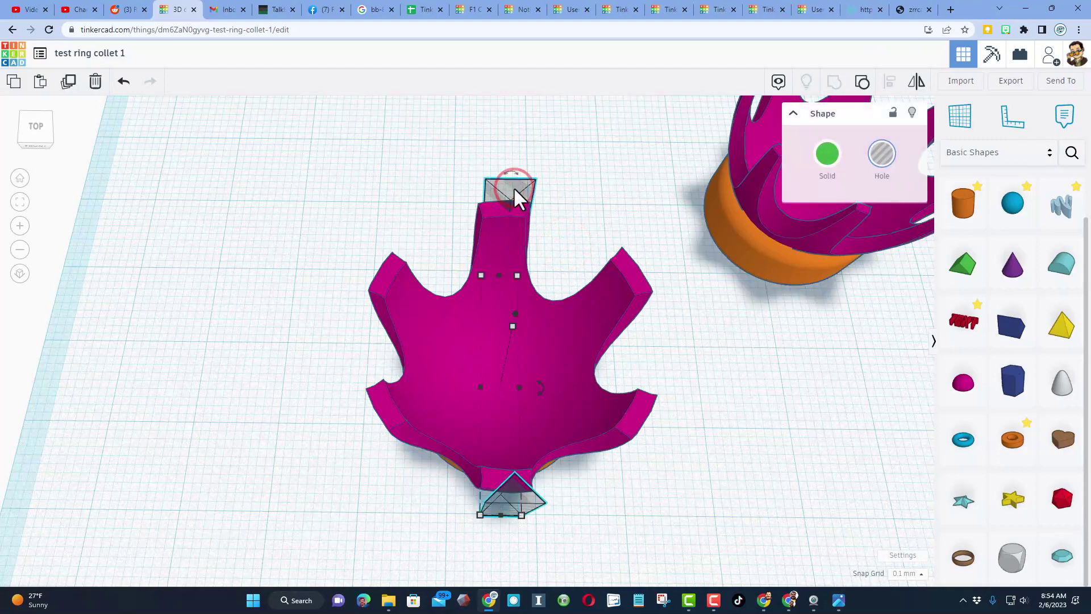
Duplicate the roof hole pair and rotate the copy around the cup.
{"action": "key", "text": "Left"}
{"action": "key", "text": "Left"}
{"action": "key", "text": "Left"}
{"action": "key", "text": "Left"}
{"action": "key", "text": "Left"}
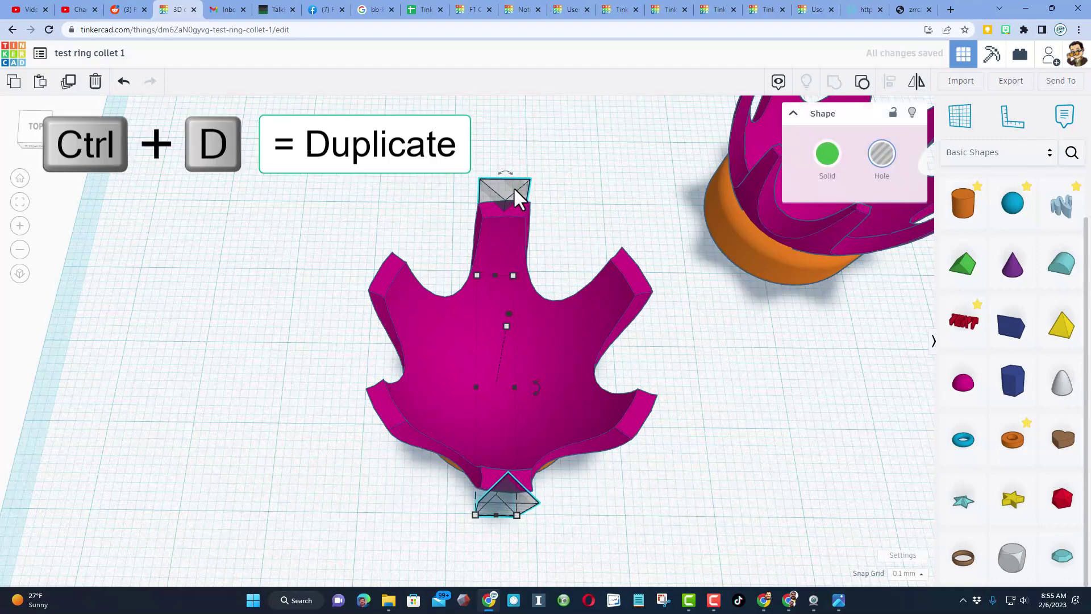
{"action": "key", "text": "ctrl+d"}
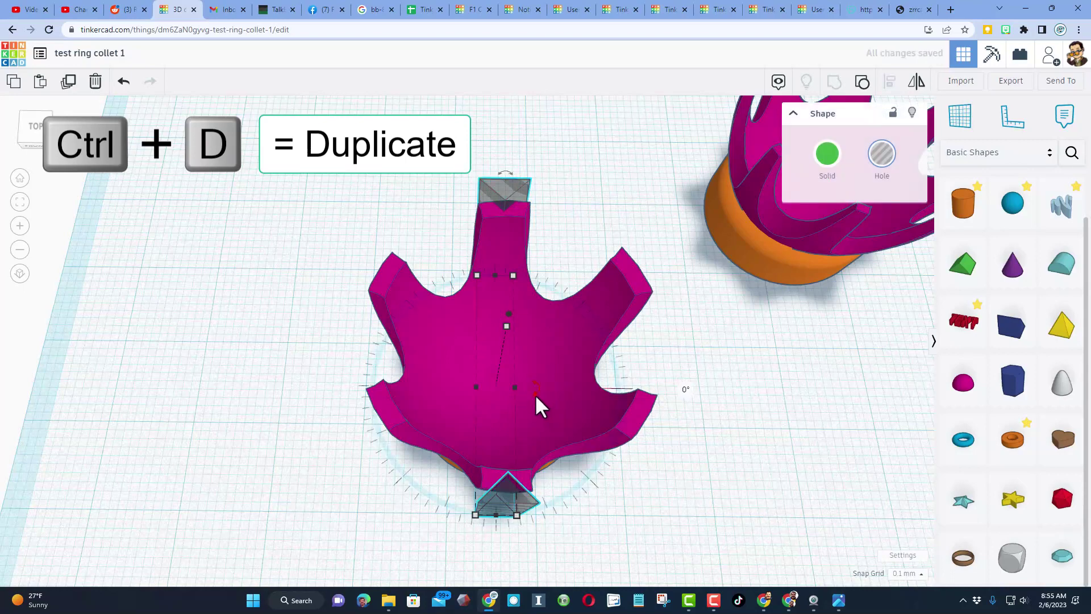
{"action": "left_click_drag", "start_coordinate": [534, 393], "coordinate": [428, 565]}
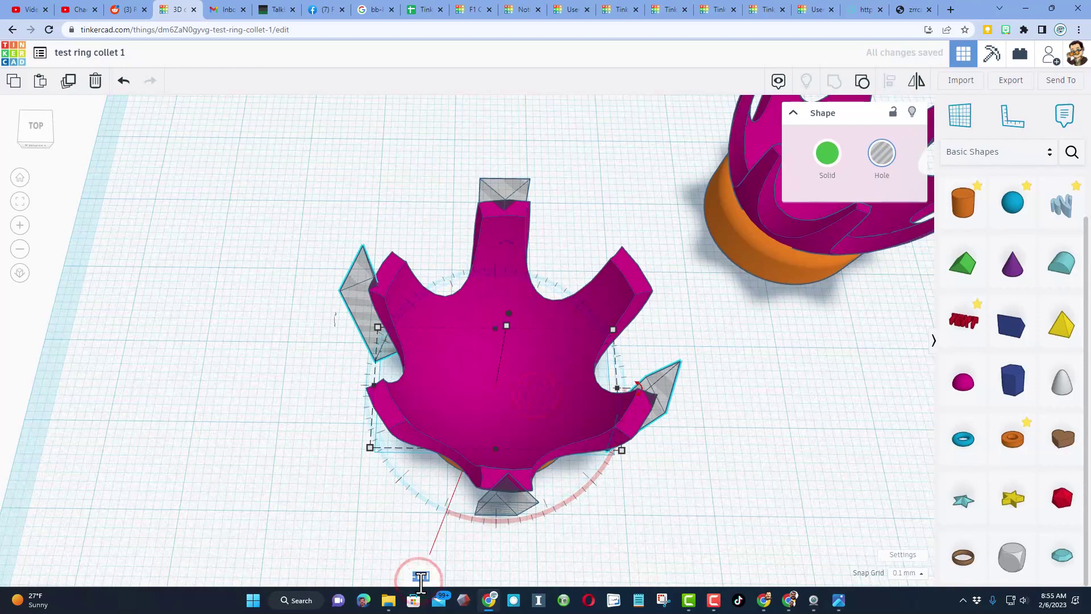
{"action": "key", "text": "ctrl+z"}
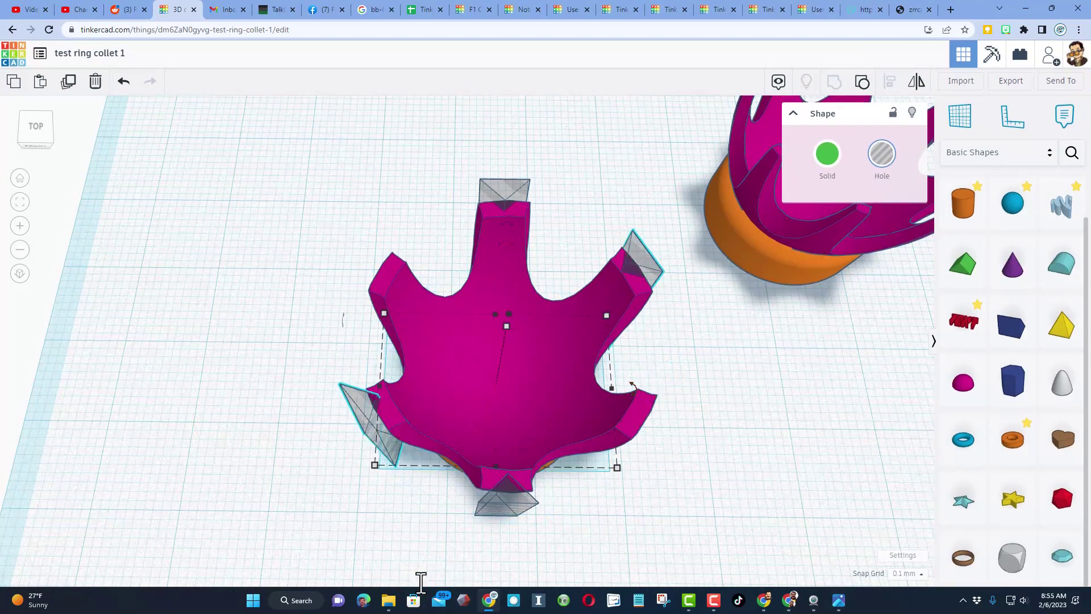
{"action": "key", "text": "ctrl+y"}
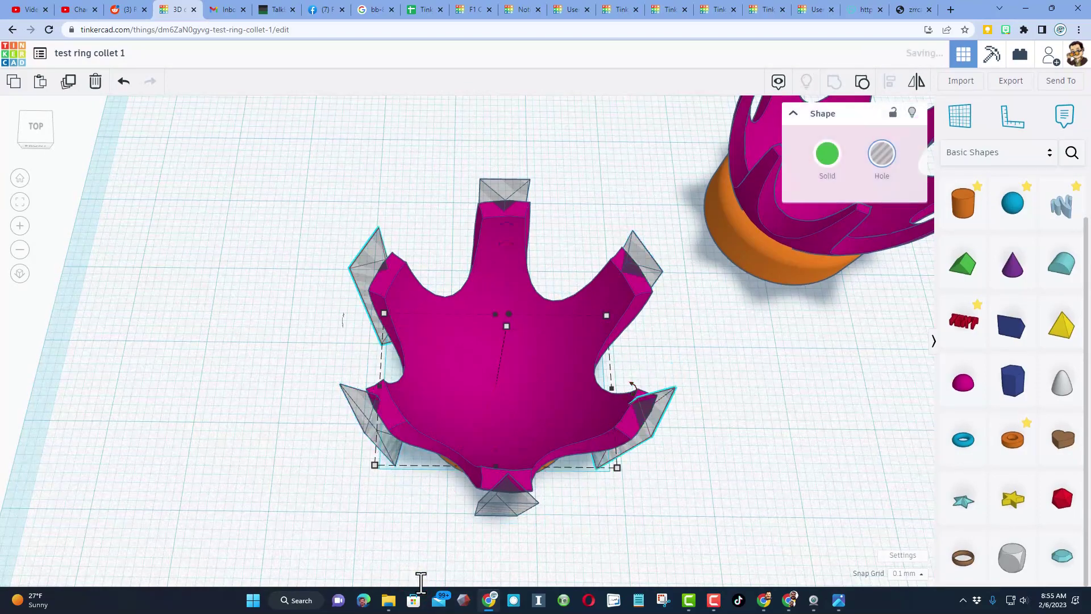
Nudge both pairs of hole wedges onto the prong tips.
{"action": "left_click", "coordinate": [675, 297]}
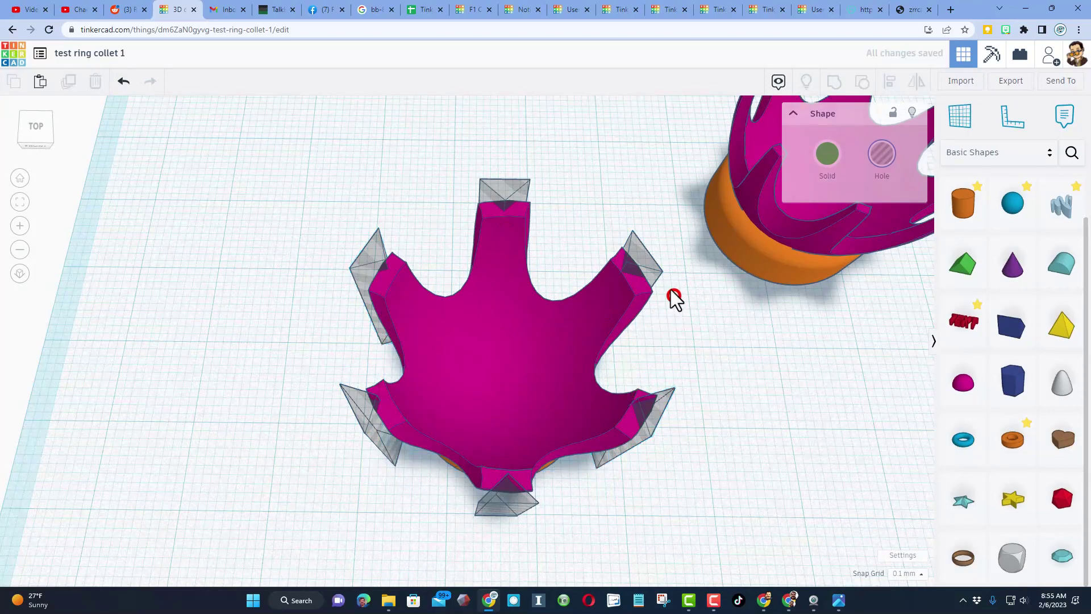
{"action": "left_click", "coordinate": [652, 267]}
{"action": "key", "text": "Down"}
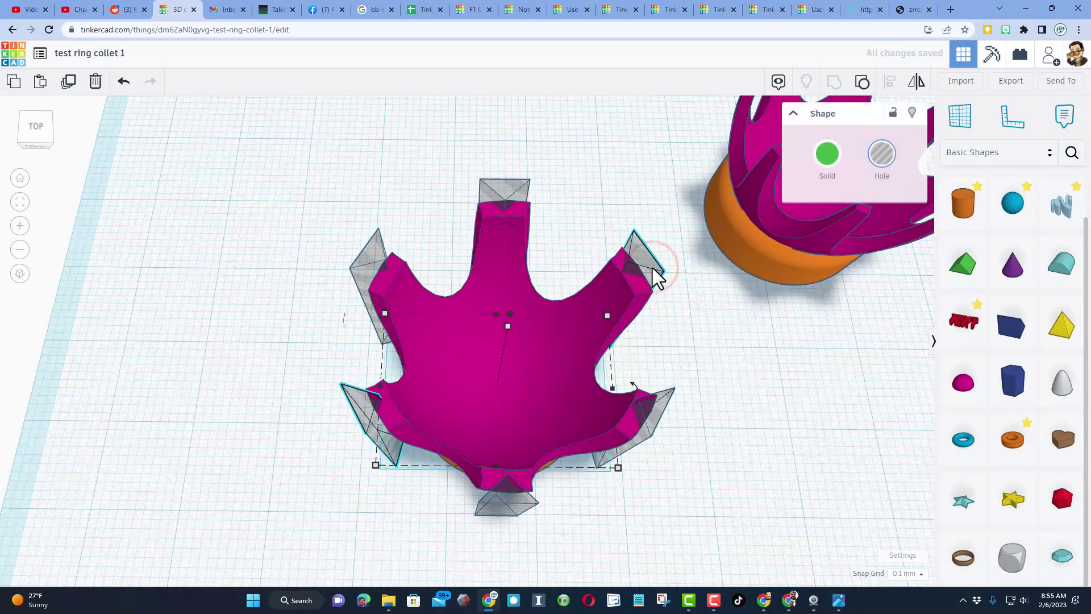
{"action": "key", "text": "Right"}
{"action": "key", "text": "Right"}
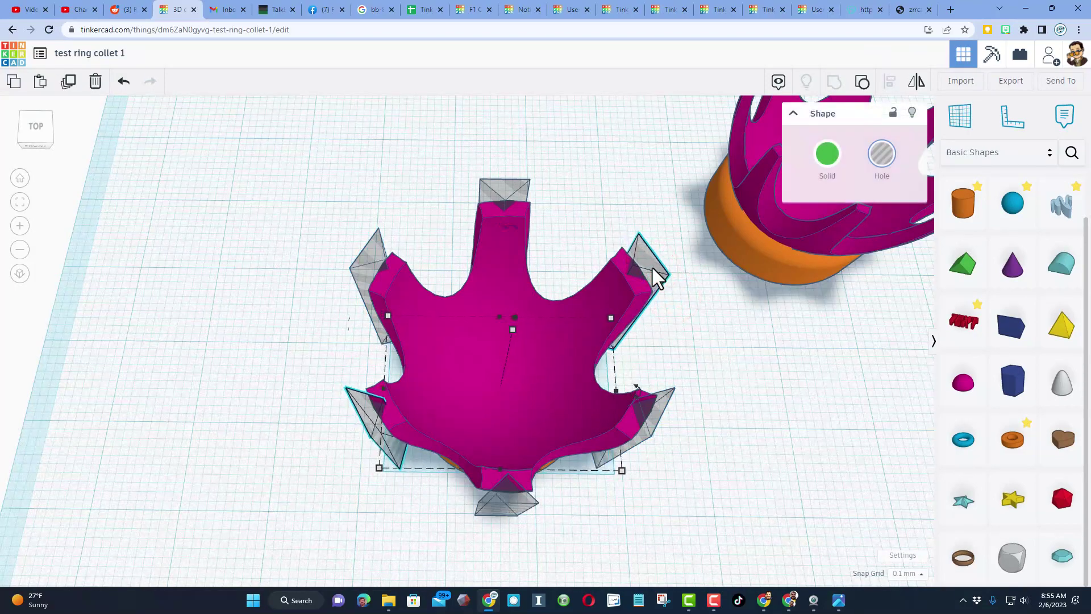
{"action": "key", "text": "Up"}
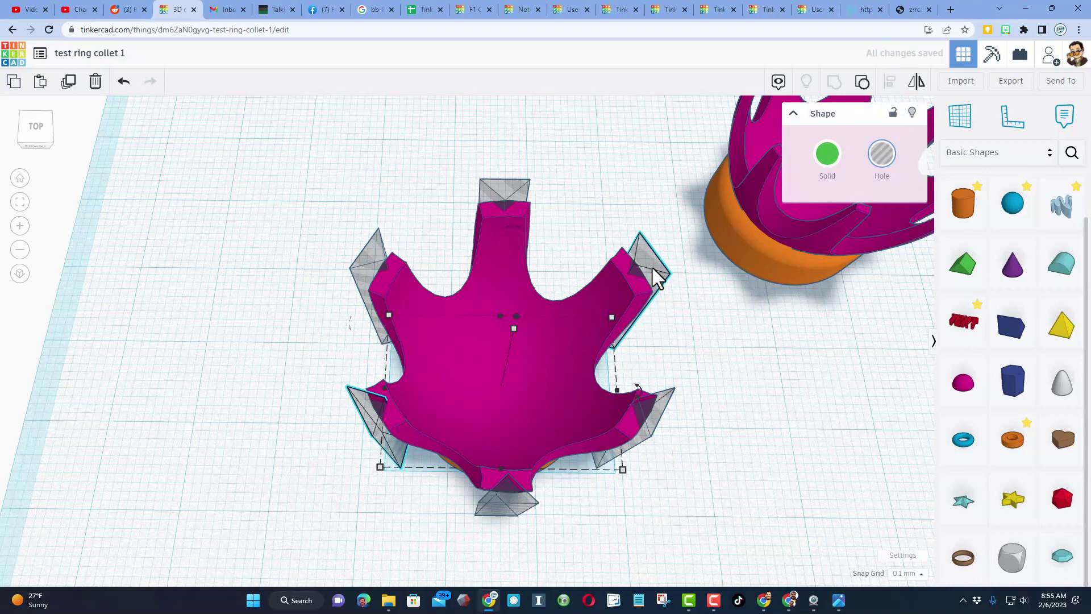
{"action": "left_click", "coordinate": [374, 254]}
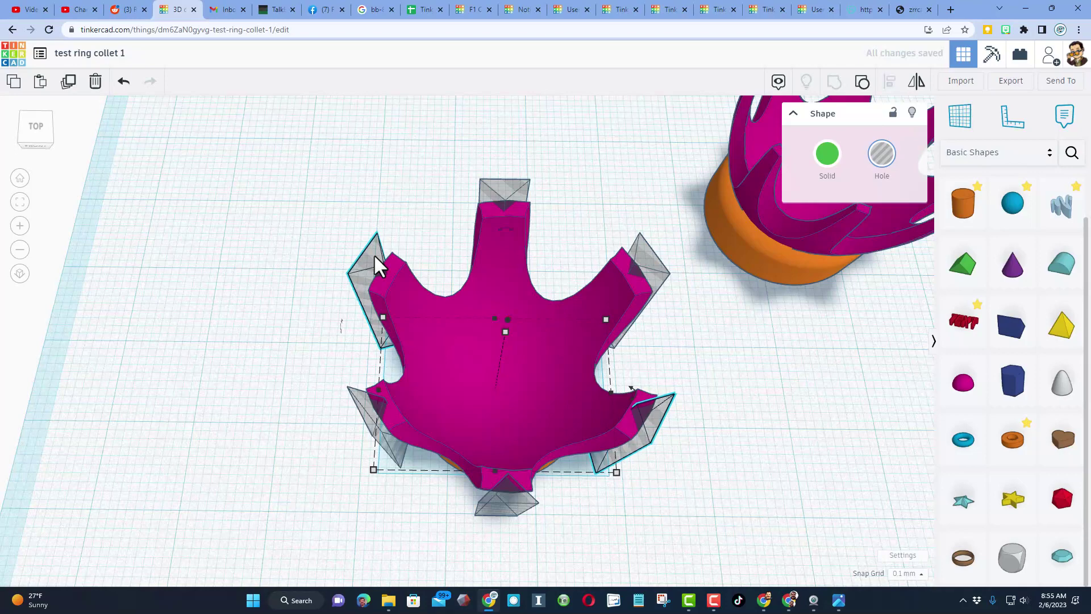
{"action": "key", "text": "Right"}
{"action": "key", "text": "Down"}
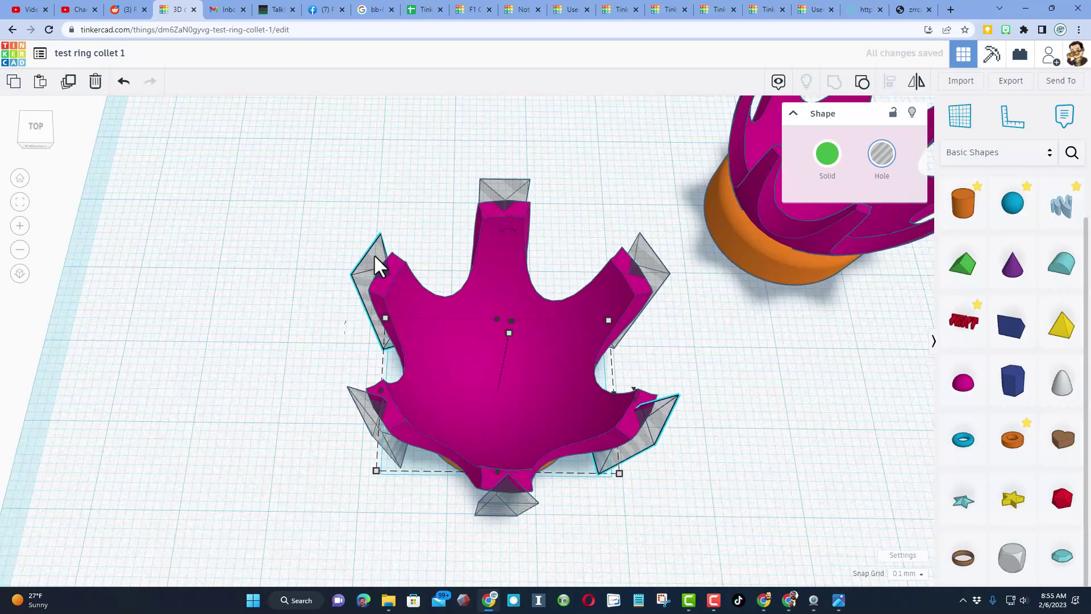
Group the cup with all its hole wedges to cut a groove into each prong.
{"action": "left_click_drag", "start_coordinate": [241, 126], "coordinate": [594, 271]}
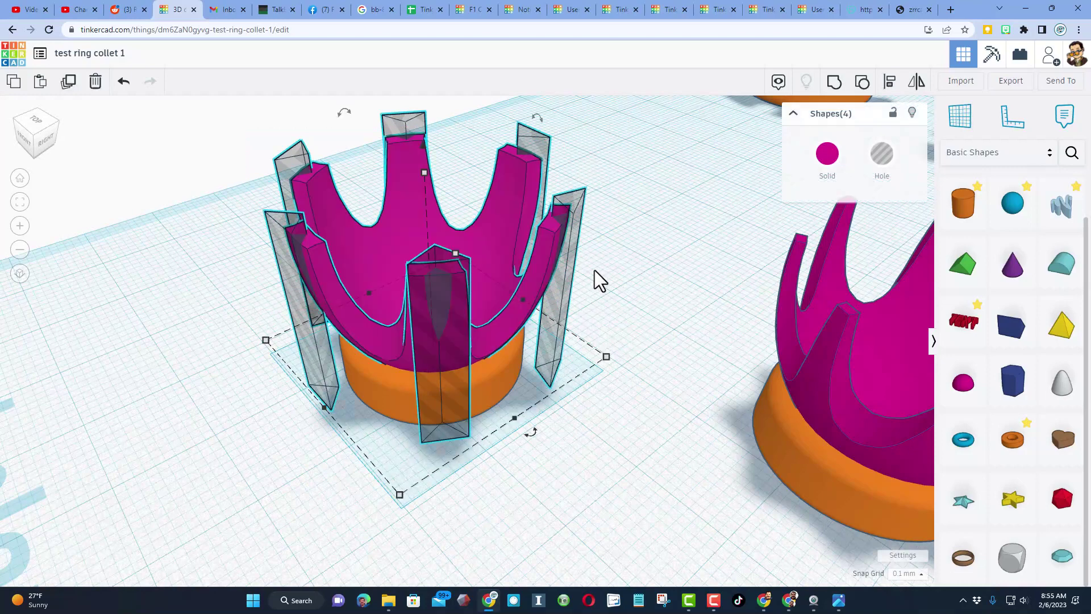
{"action": "key", "text": "ctrl+g"}
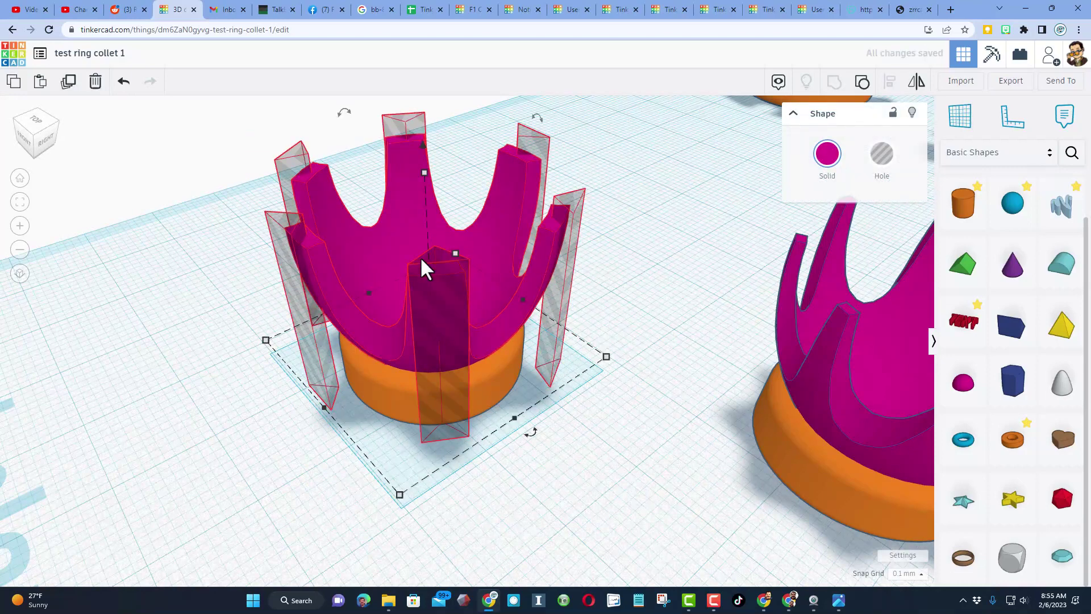
{"action": "right_click_drag", "start_coordinate": [382, 286], "coordinate": [420, 297]}
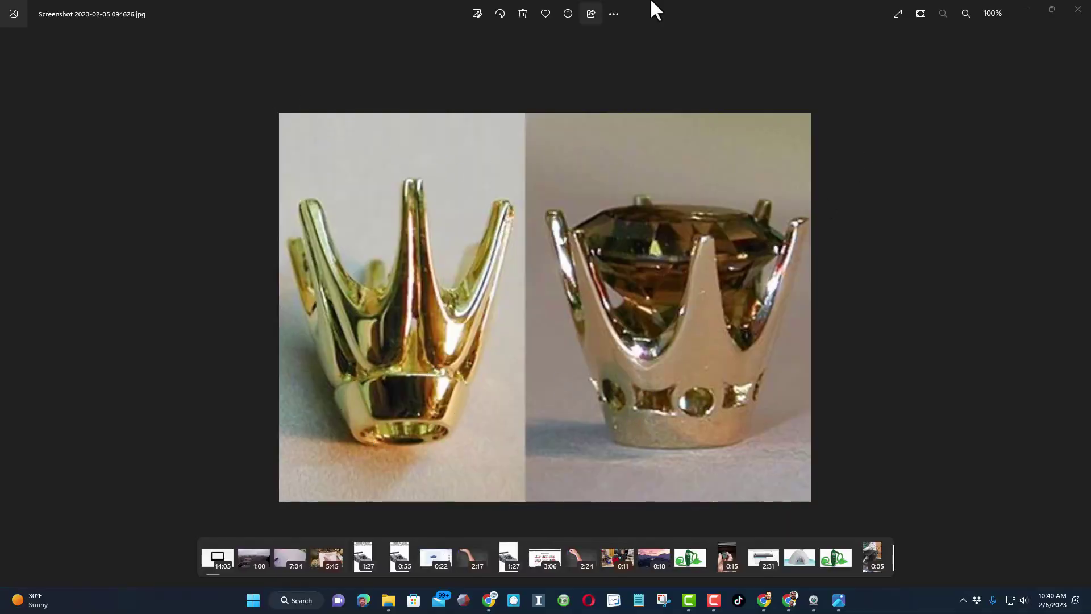
Close the gold crown reference photo to return to the 'test ring collet 1' design.
{"action": "left_click", "coordinate": [1025, 8]}
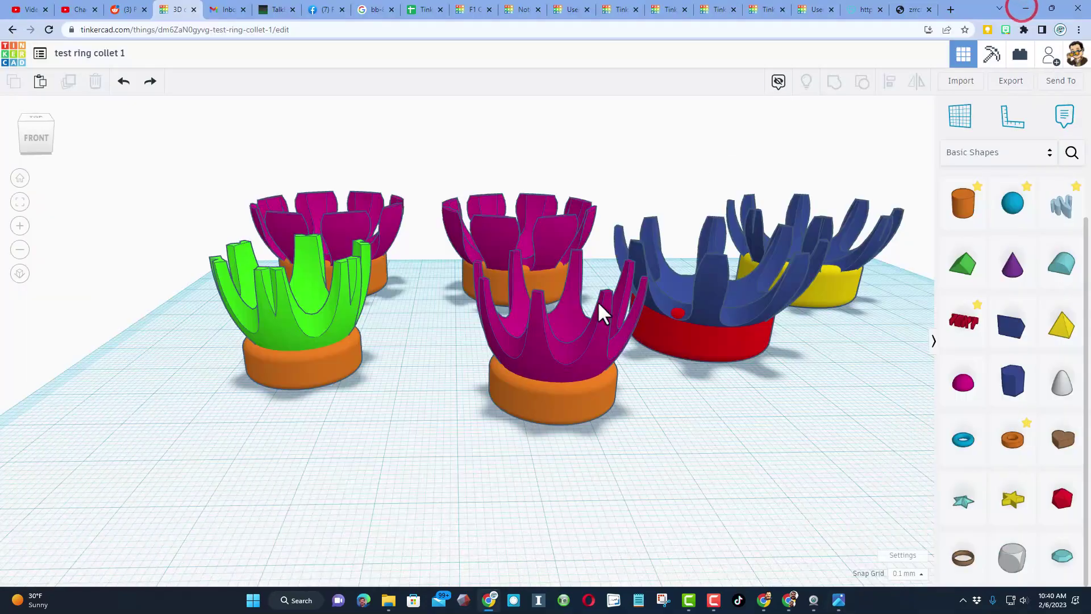
Duplicate the green collet with its orange base and move the copy to the right.
{"action": "left_click", "coordinate": [344, 360]}
{"action": "left_click", "coordinate": [329, 414]}
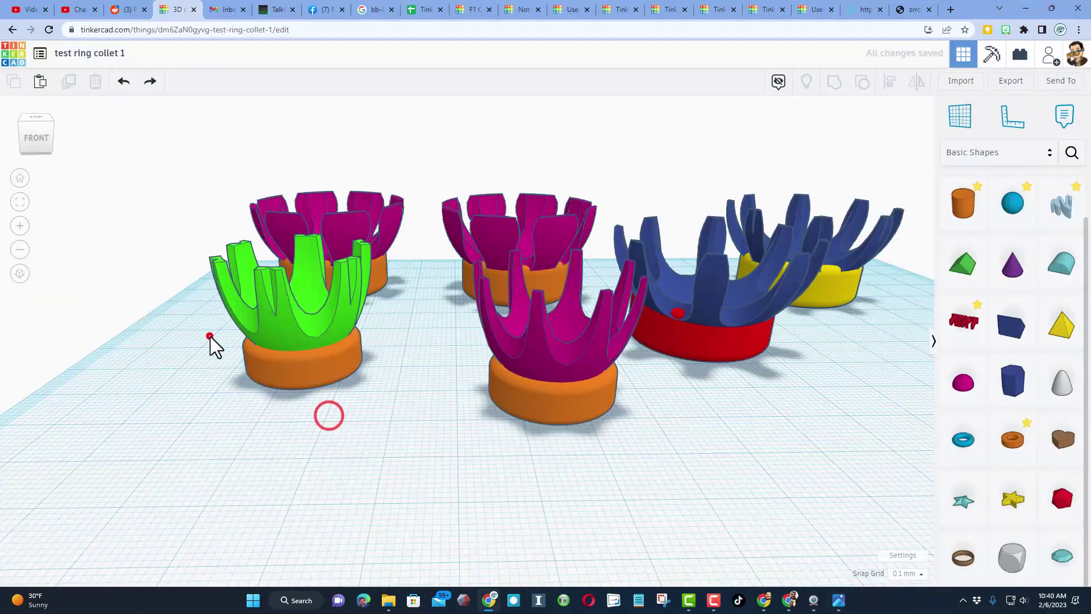
{"action": "left_click_drag", "start_coordinate": [210, 336], "coordinate": [333, 394]}
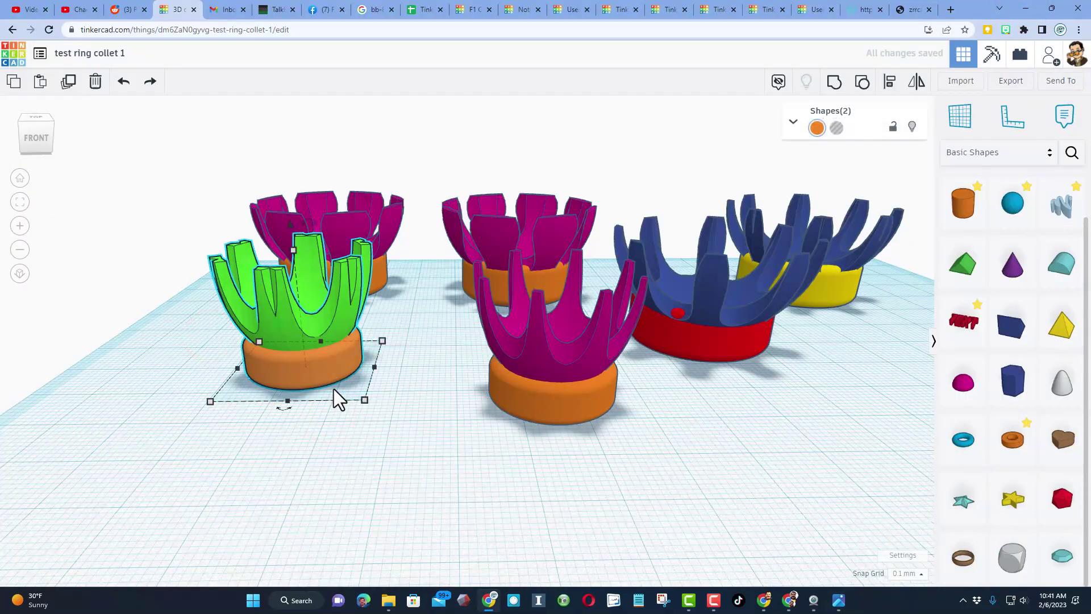
{"action": "key", "text": "ctrl+d"}
{"action": "left_click", "coordinate": [325, 369]}
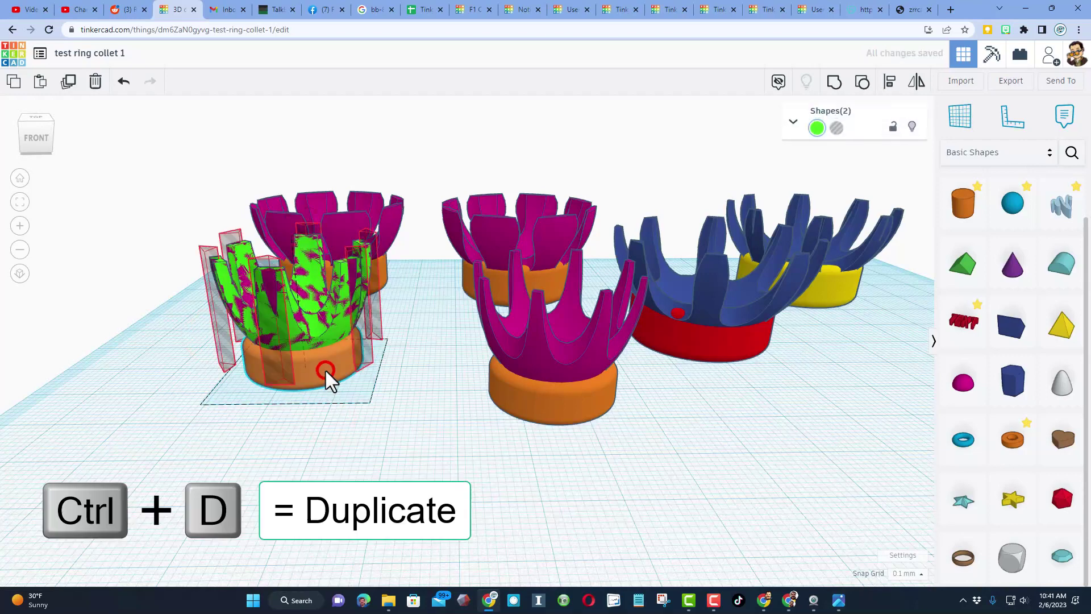
{"action": "left_click_drag", "start_coordinate": [325, 369], "coordinate": [852, 476]}
{"action": "left_click", "coordinate": [682, 536]}
Delete the orange base from the copied collet.
{"action": "right_click_drag", "start_coordinate": [544, 501], "coordinate": [745, 394]}
{"action": "left_click", "coordinate": [792, 464]}
{"action": "key", "text": "Delete"}
Stretch the copy's green cup taller to a height of 24.80 mm.
{"action": "left_click", "coordinate": [751, 394]}
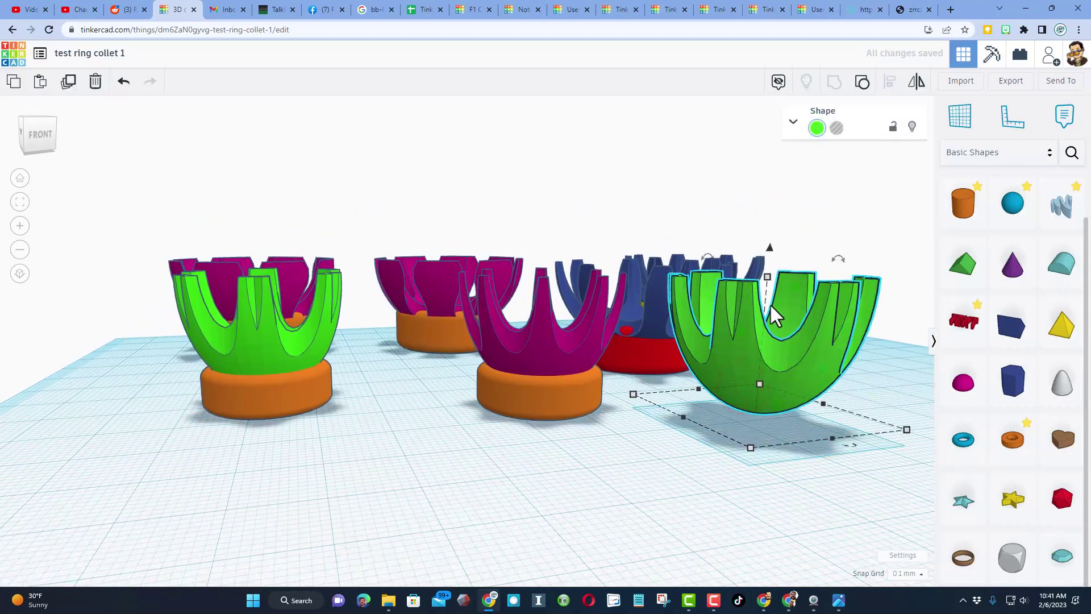
{"action": "left_click_drag", "start_coordinate": [767, 278], "coordinate": [771, 218]}
{"action": "right_click_drag", "start_coordinate": [851, 244], "coordinate": [743, 415]}
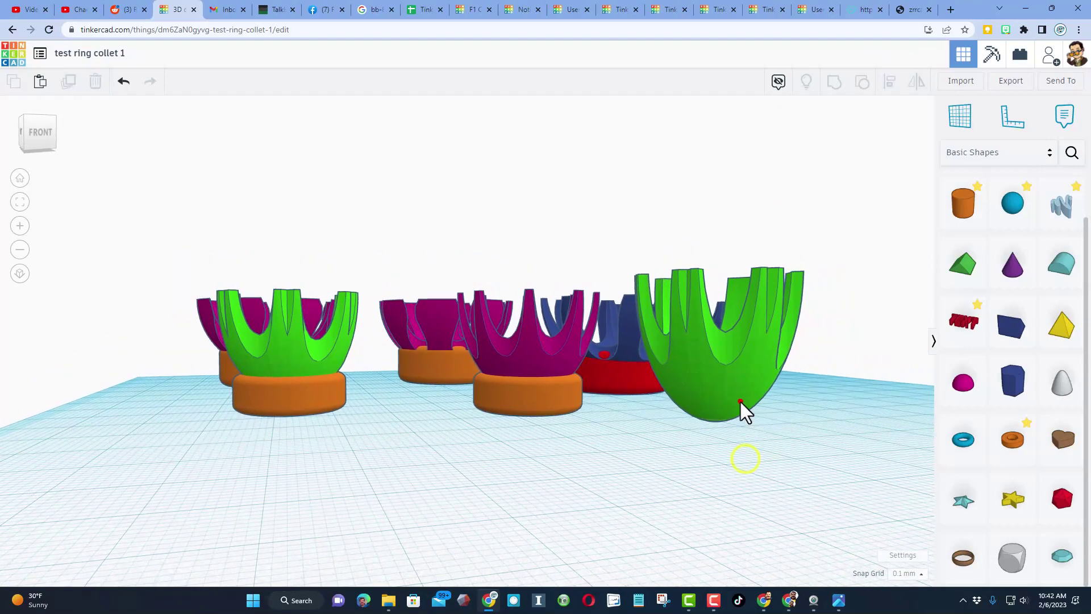
{"action": "left_click", "coordinate": [741, 401]}
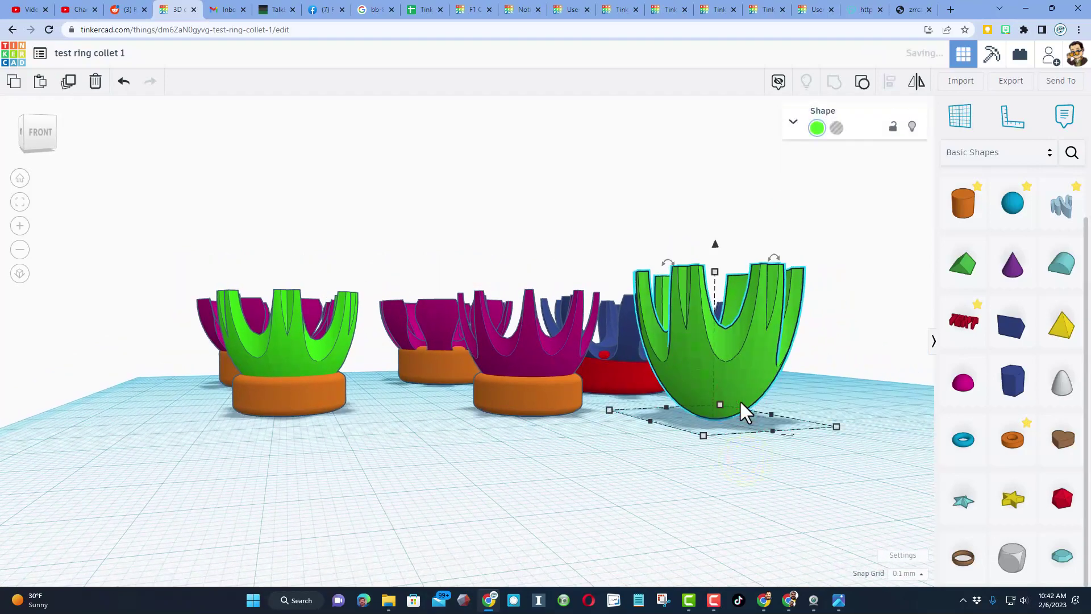
{"action": "left_click", "coordinate": [791, 402]}
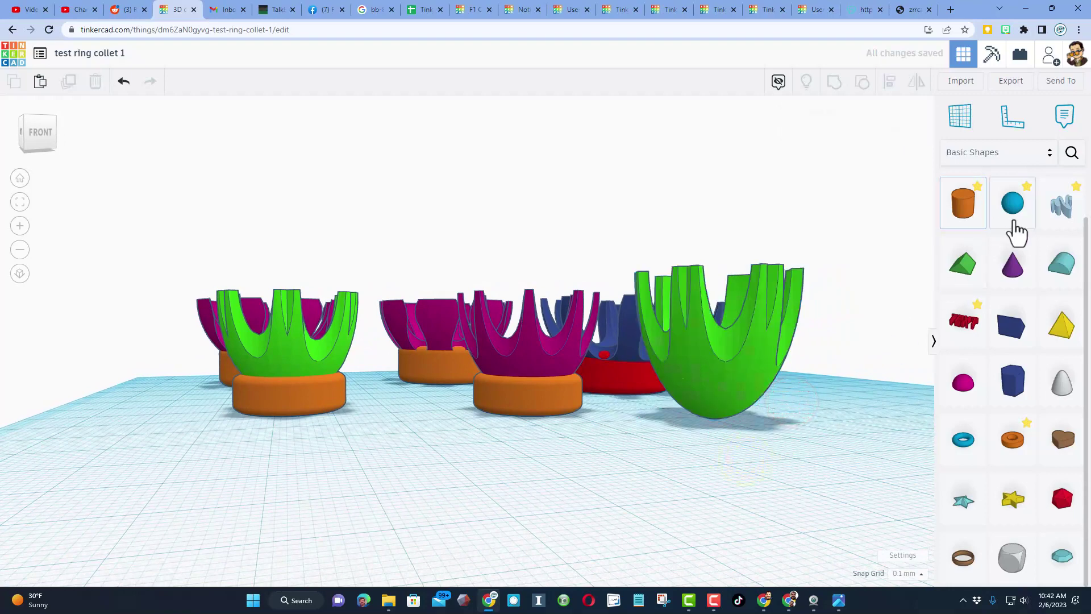
Place a cylinder hole under the tall green cup and flatten it into a thin disc.
{"action": "scroll", "coordinate": [983, 284], "scroll_direction": "up", "scroll_amount": 1}
{"action": "left_click_drag", "start_coordinate": [1022, 218], "coordinate": [708, 432]}
{"action": "left_click_drag", "start_coordinate": [711, 298], "coordinate": [688, 428]}
{"action": "right_click_drag", "start_coordinate": [689, 433], "coordinate": [686, 540]}
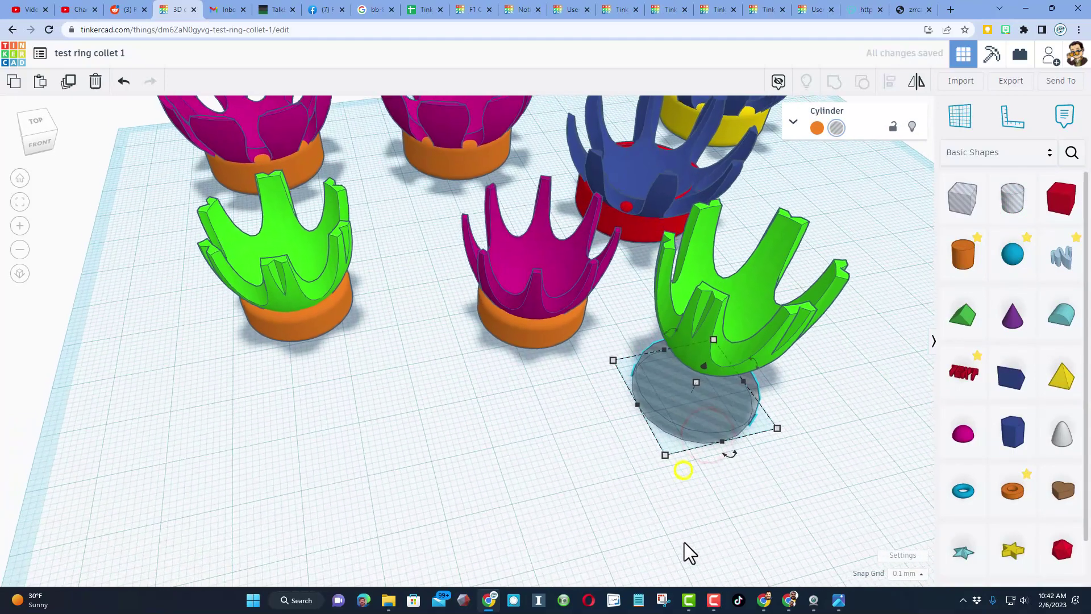
Align the cylinder hole centred under the green cup in both directions.
{"action": "left_click", "coordinate": [745, 368], "text": "shift"}
{"action": "key", "text": "l"}
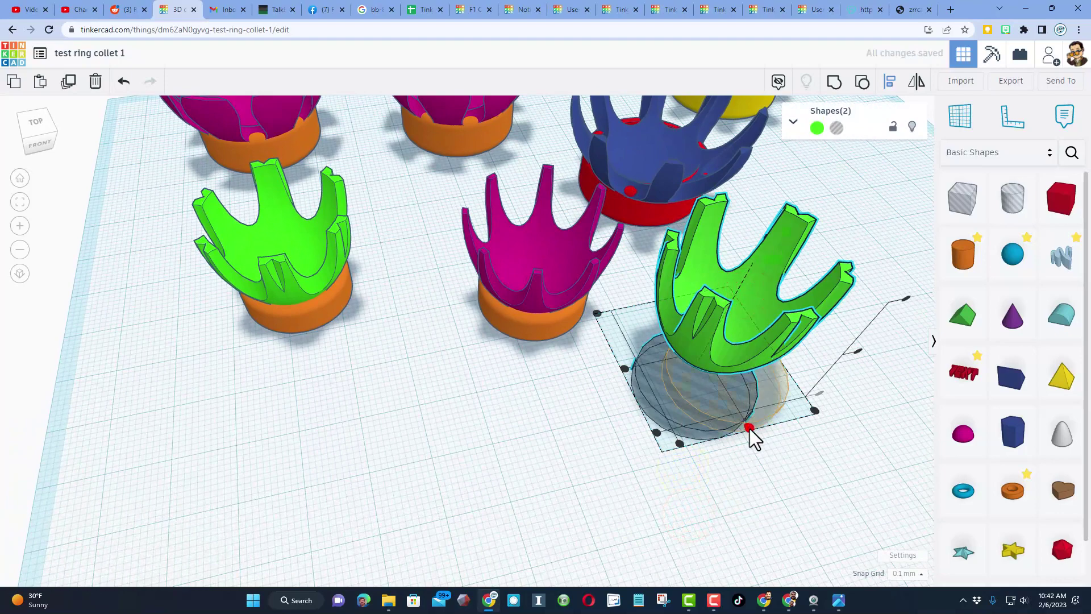
{"action": "left_click", "coordinate": [749, 427]}
{"action": "left_click", "coordinate": [625, 369]}
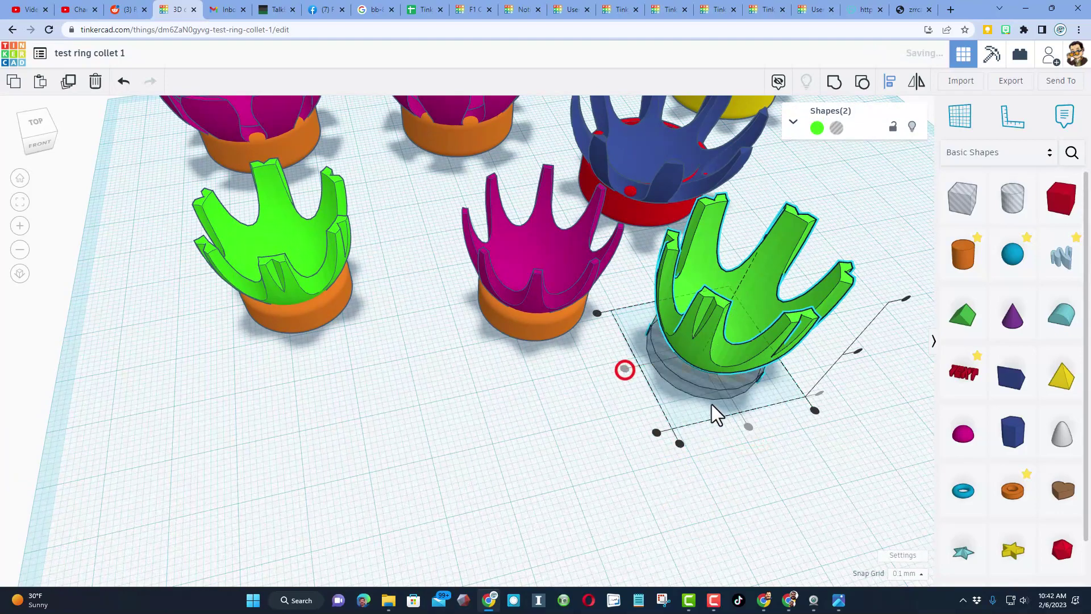
{"action": "left_click", "coordinate": [763, 426]}
Group the cup with the hole to cut a flat bottom, then drop it onto the workplane.
{"action": "right_click_drag", "start_coordinate": [831, 422], "coordinate": [825, 311]}
{"action": "left_click_drag", "start_coordinate": [825, 311], "coordinate": [667, 372]}
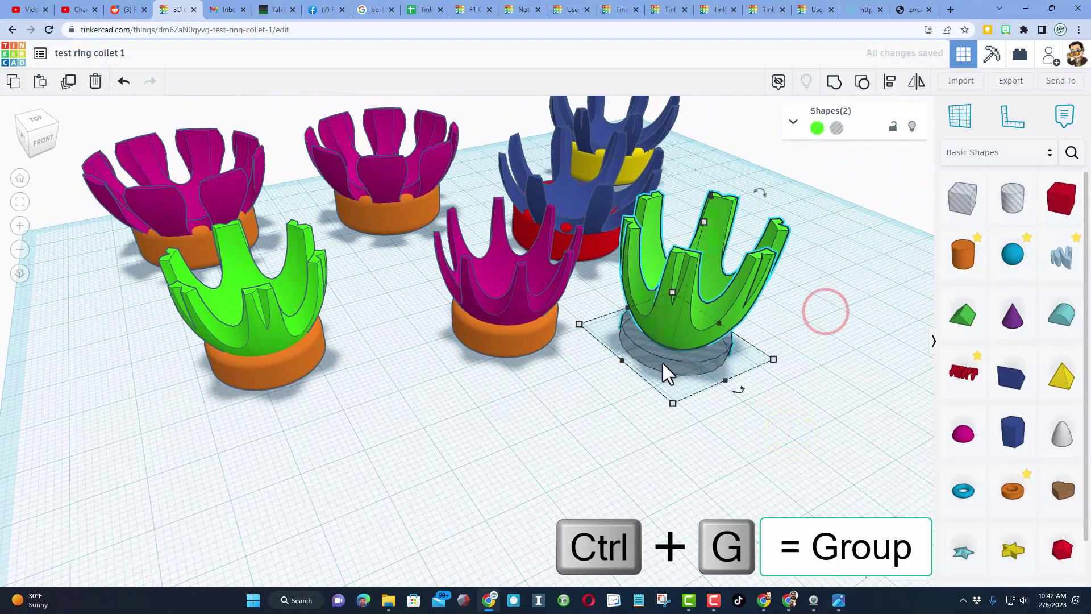
{"action": "key", "text": "ctrl+g"}
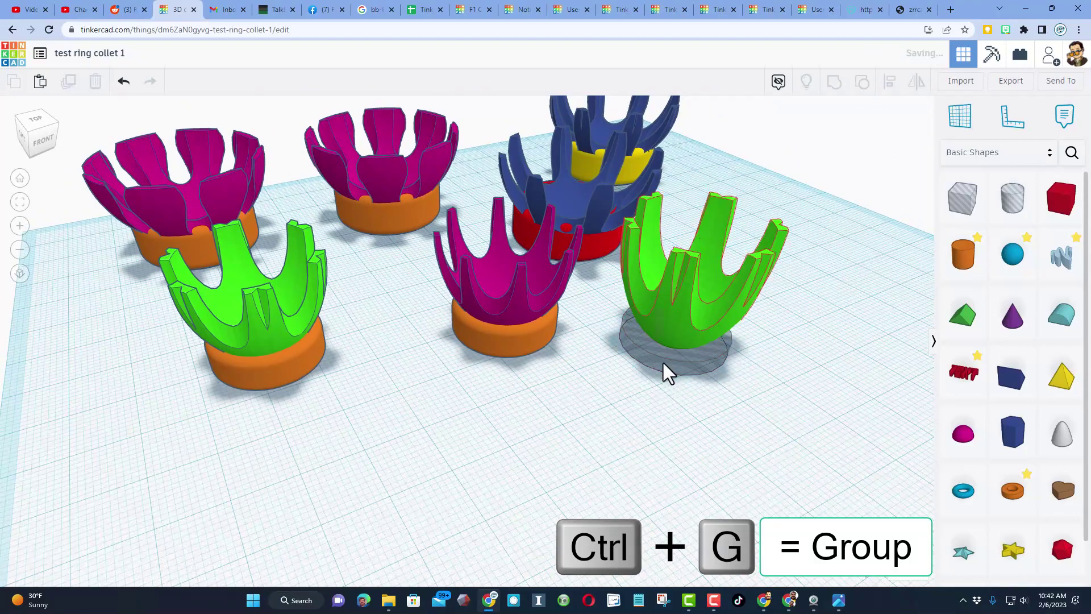
{"action": "right_click_drag", "start_coordinate": [779, 414], "coordinate": [792, 440]}
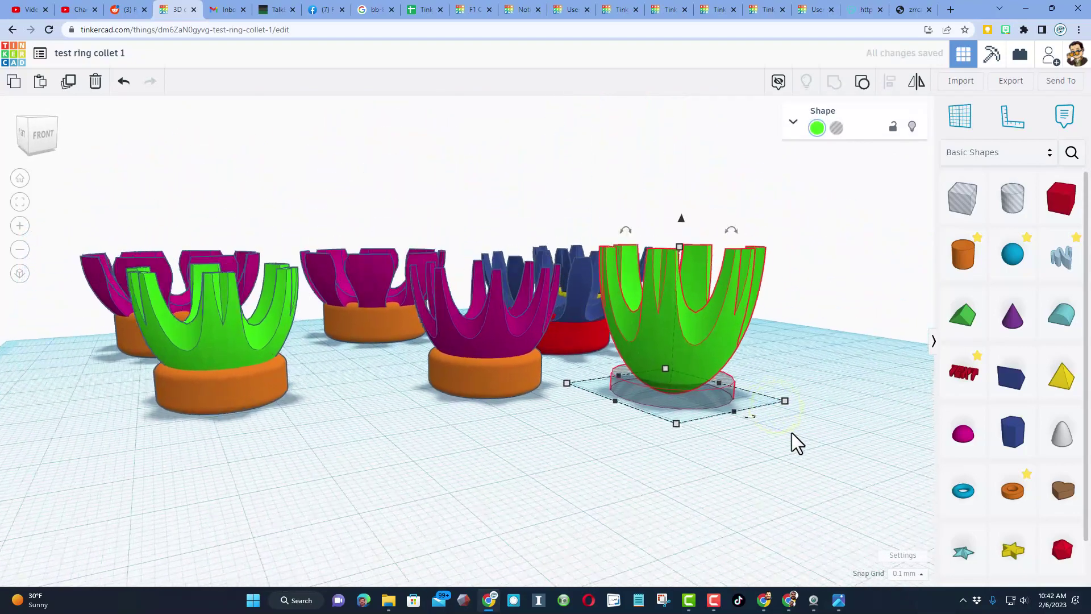
{"action": "scroll", "coordinate": [792, 441], "scroll_direction": "up", "scroll_amount": 3}
{"action": "key", "text": "d"}
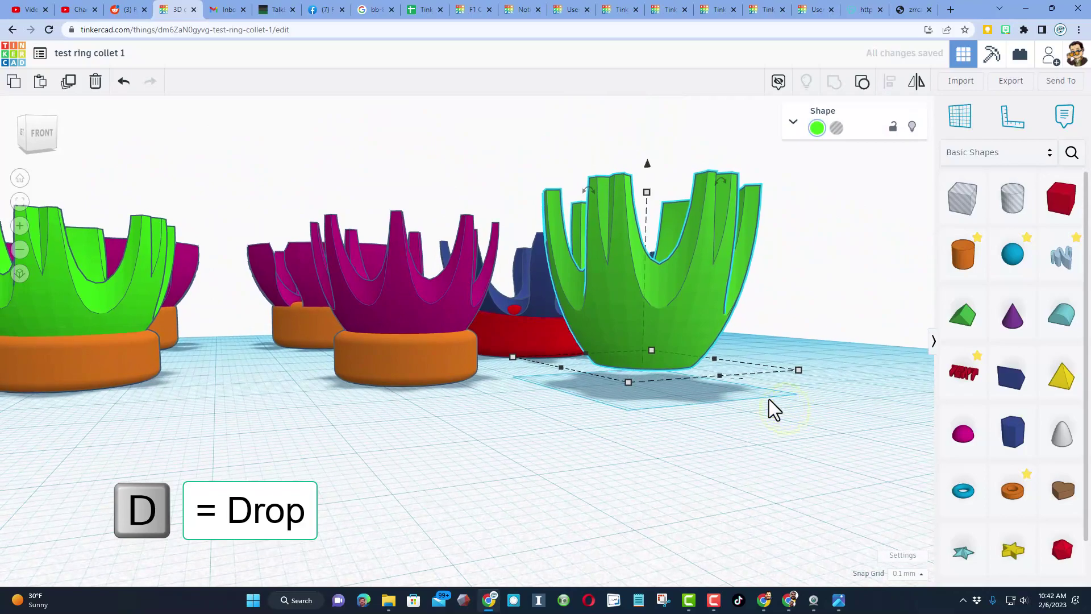
{"action": "right_click_drag", "start_coordinate": [769, 409], "coordinate": [902, 565]}
Uncheck Show grid in Workspace settings so the collets sit on plain white.
{"action": "scroll", "coordinate": [775, 433], "scroll_direction": "down", "scroll_amount": 3}
{"action": "left_click", "coordinate": [903, 555]}
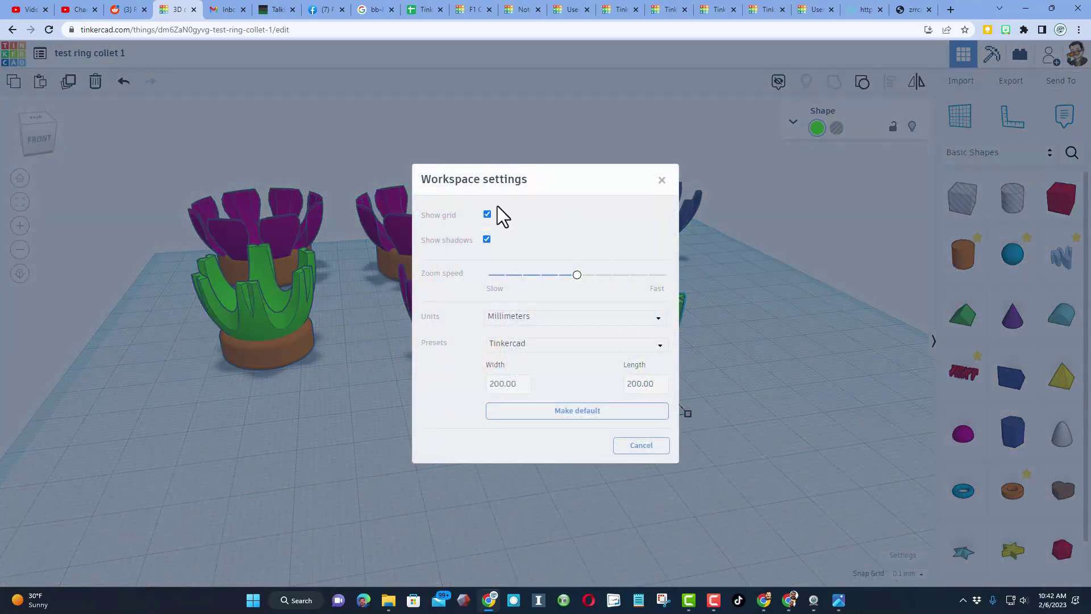
{"action": "left_click", "coordinate": [487, 214]}
{"action": "left_click", "coordinate": [758, 318]}
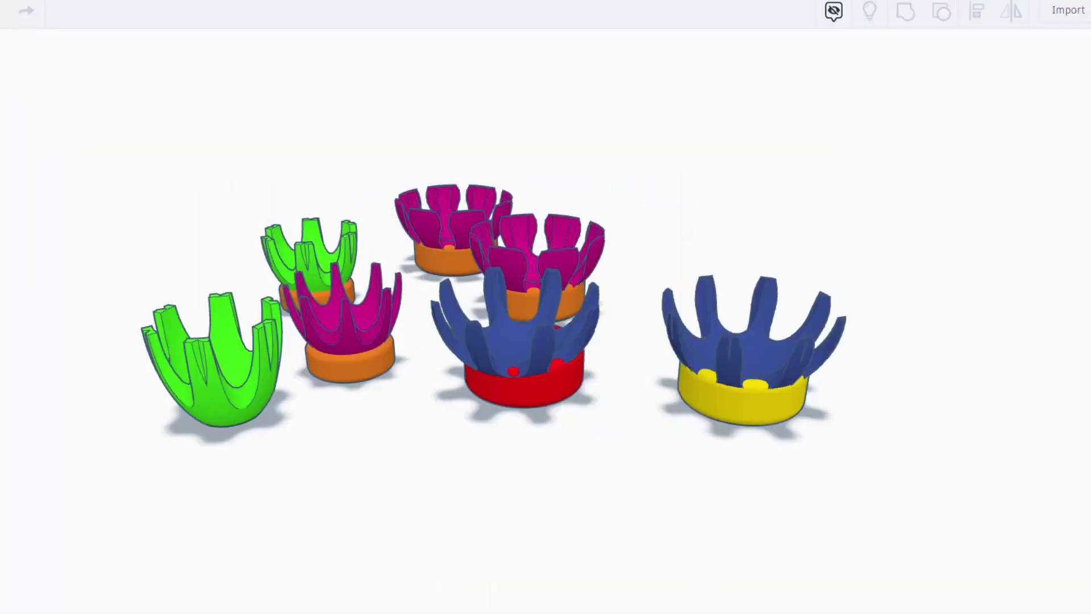